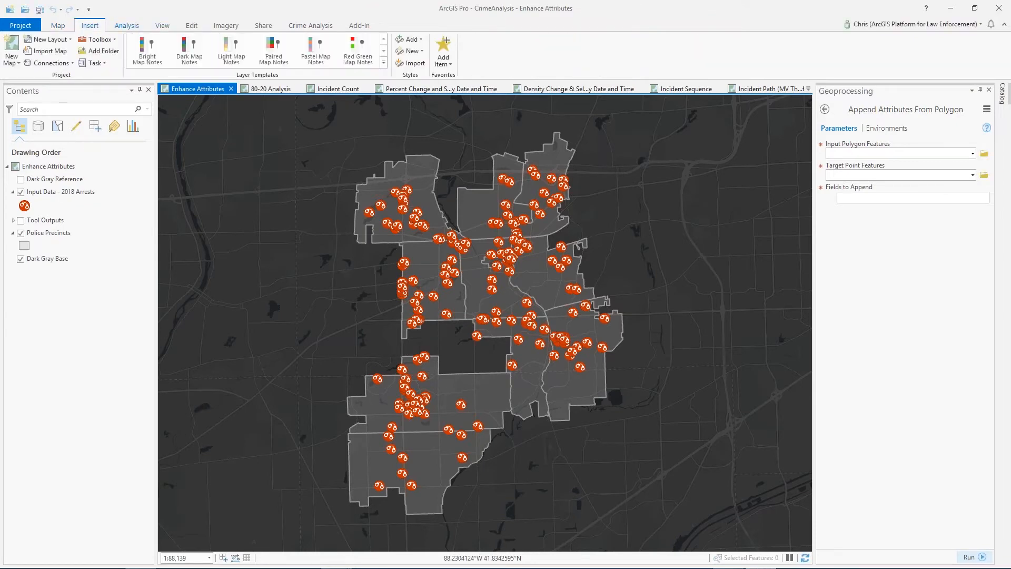
pyautogui.click(141, 27)
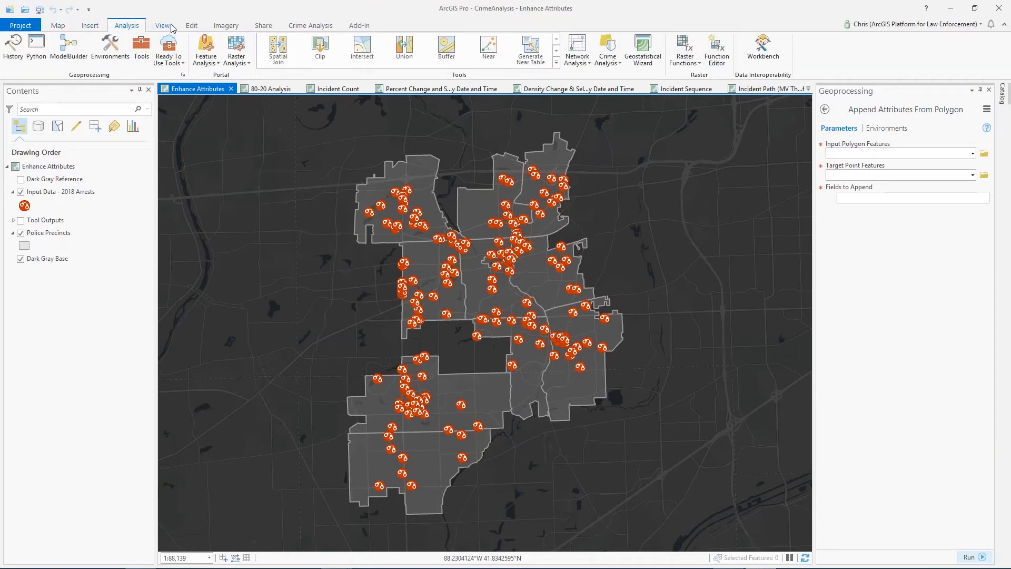
pyautogui.click(167, 28)
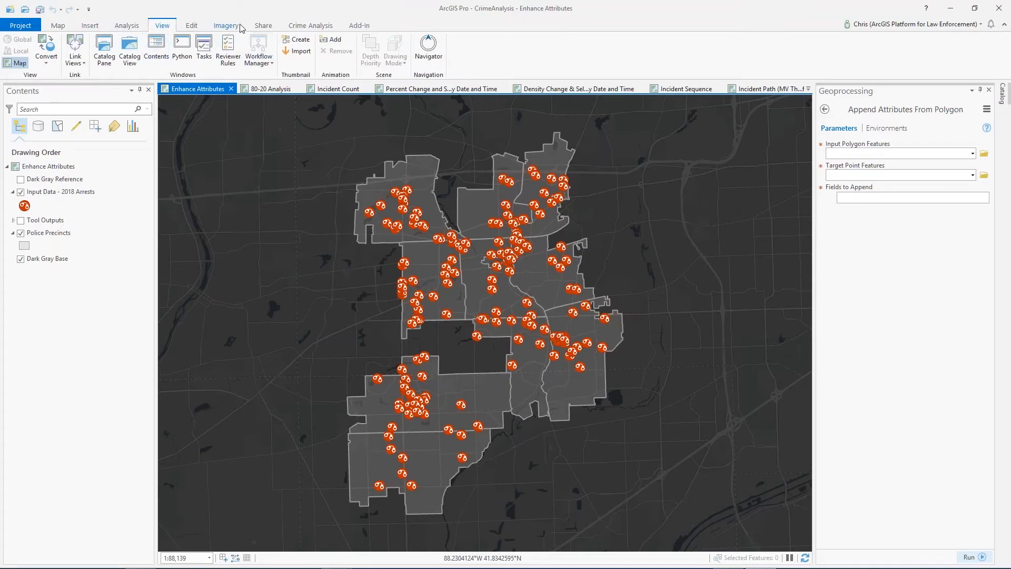
# Start the Extract Date Parts to Field tool with Input Data - 2018 Arrests as target features and Arrest Date as the date field
pyautogui.click(313, 28)
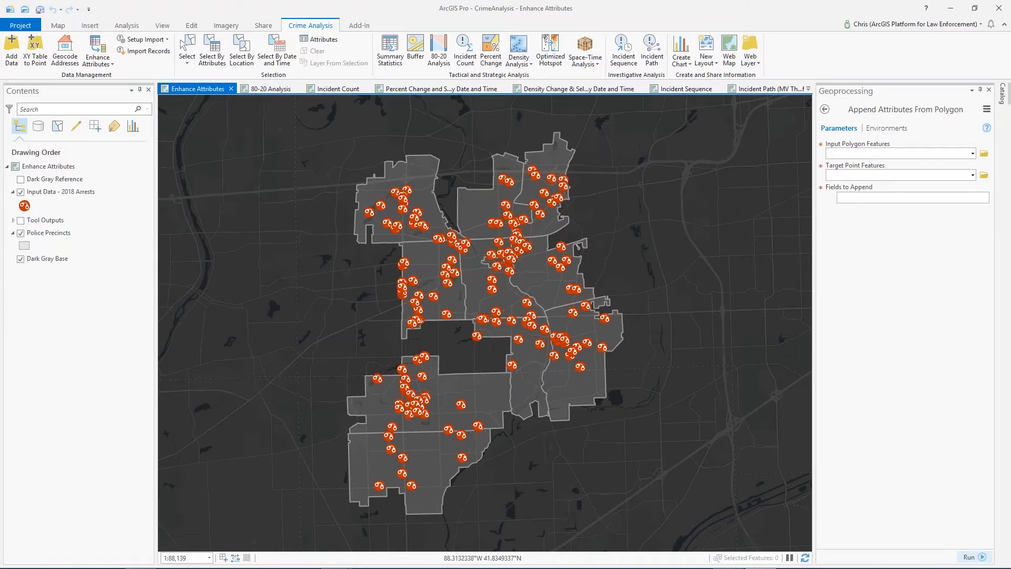
pyautogui.click(103, 62)
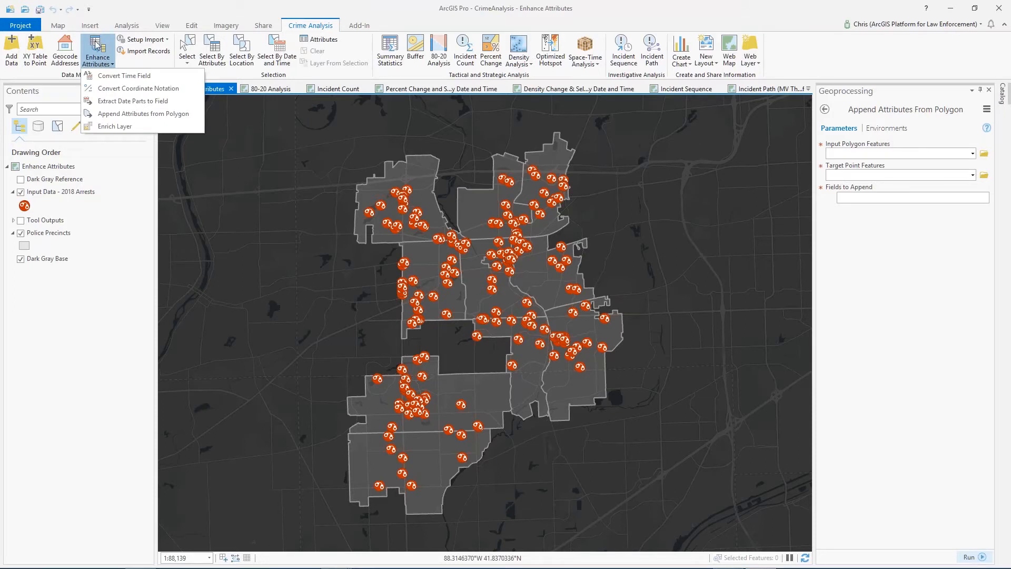
pyautogui.click(128, 104)
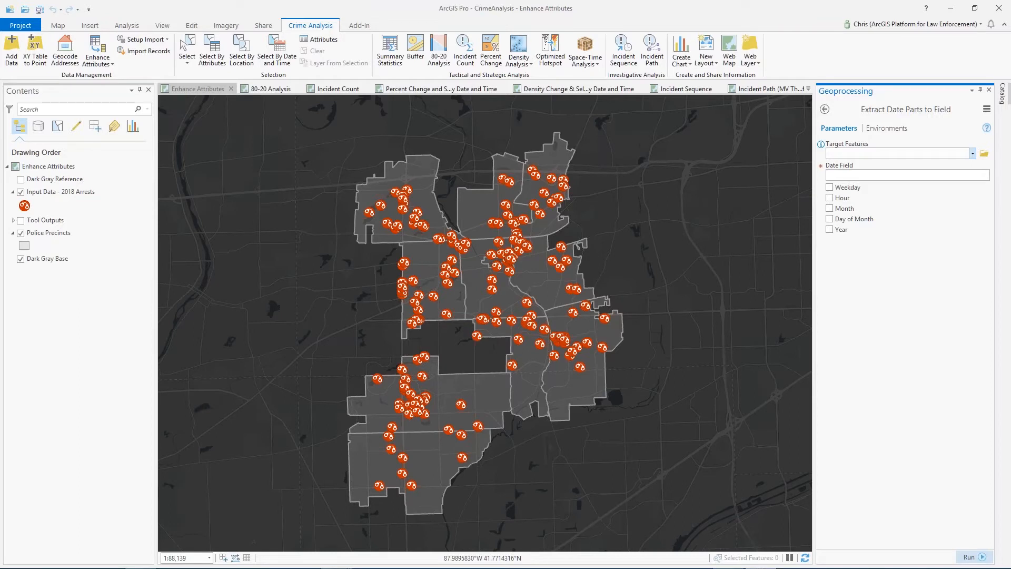
pyautogui.click(971, 153)
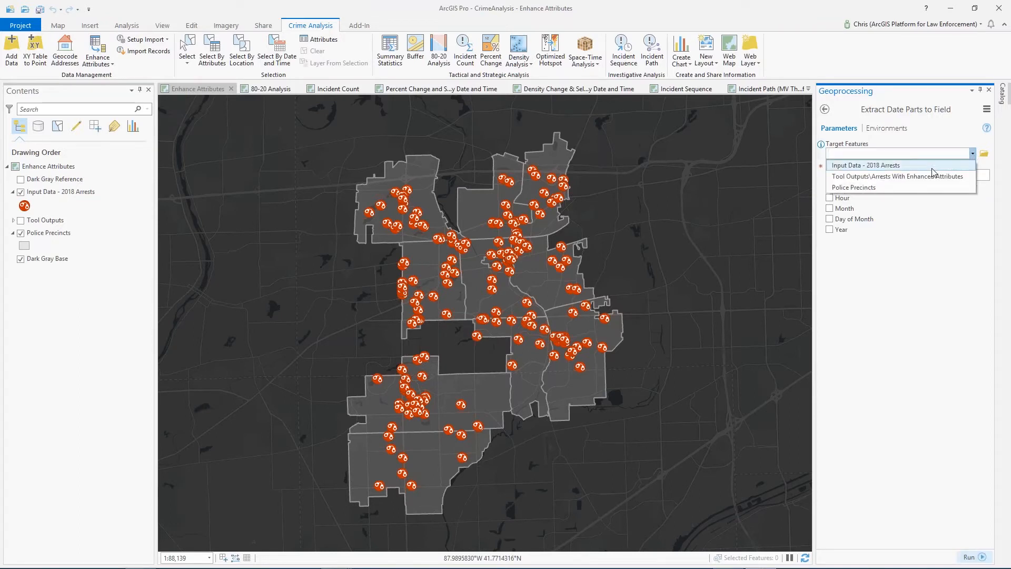
pyautogui.click(931, 168)
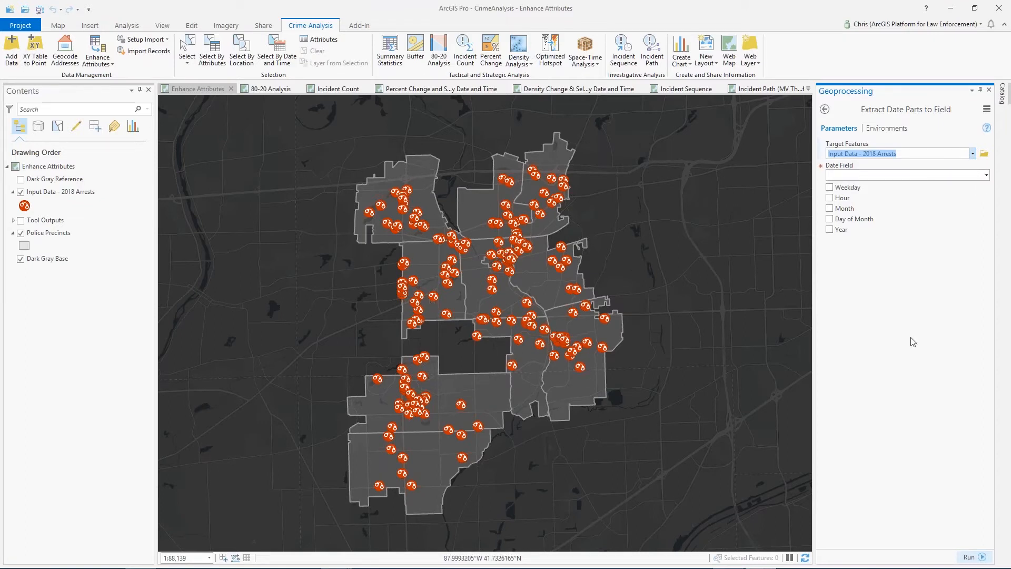
pyautogui.click(985, 175)
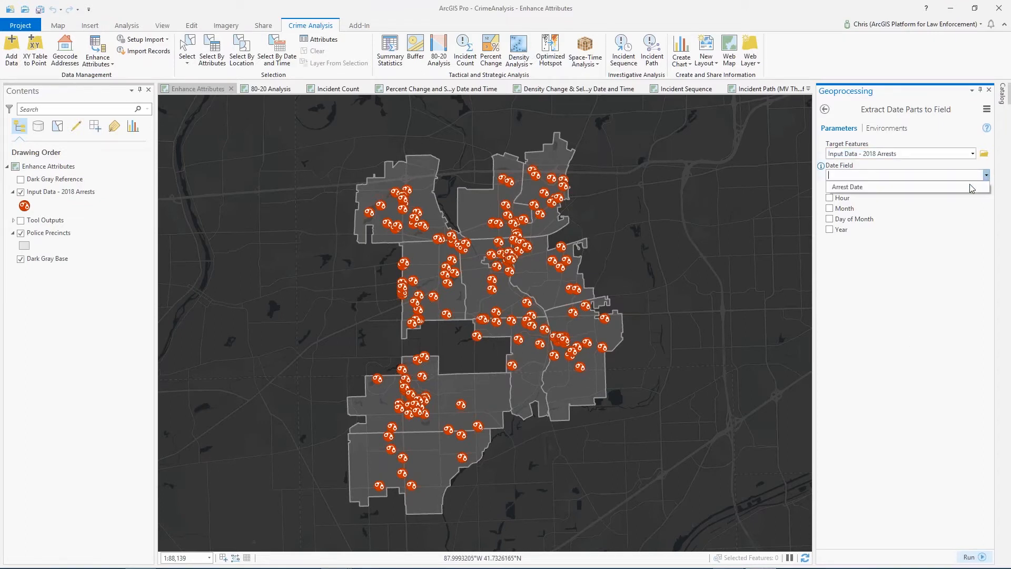
pyautogui.click(882, 186)
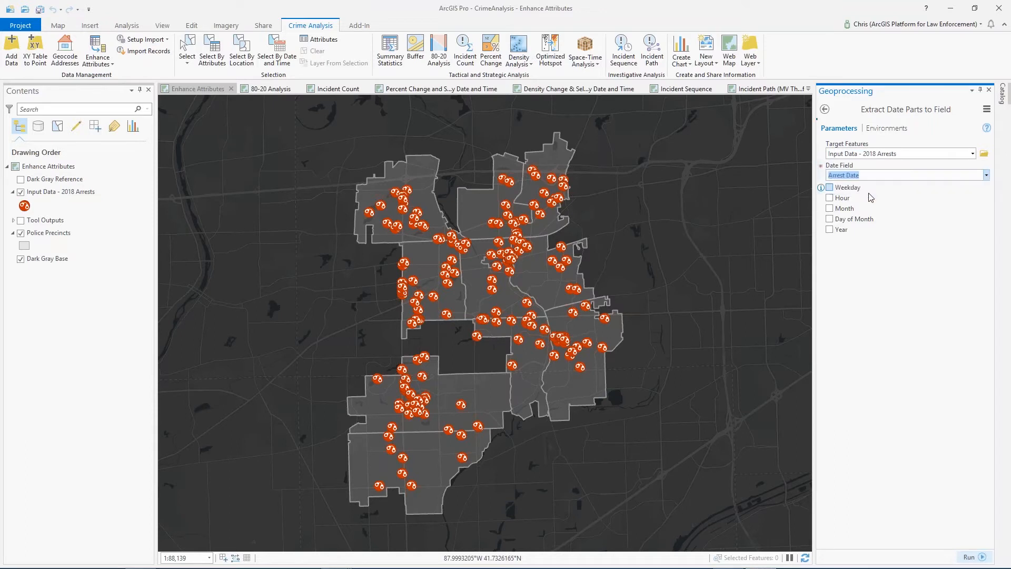
# Enable extraction of all the date parts: Weekday, Hour, Month, Day of Month and Year
pyautogui.click(829, 187)
pyautogui.click(830, 197)
pyautogui.click(829, 208)
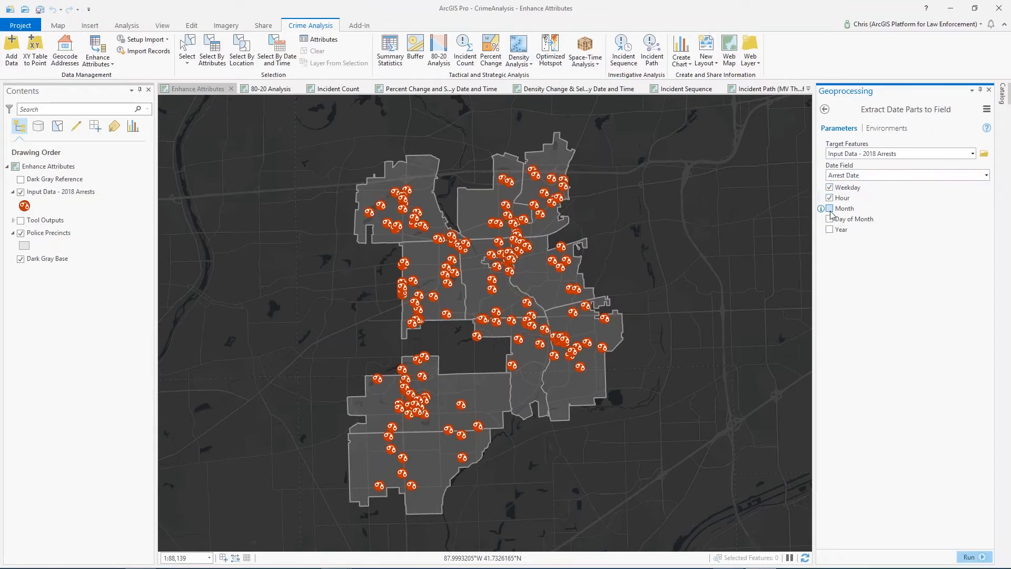
pyautogui.click(829, 218)
pyautogui.click(829, 229)
# Hide the Input Data - 2018 Arrests layer and show the Tool Outputs group on the map
pyautogui.click(21, 193)
pyautogui.click(20, 220)
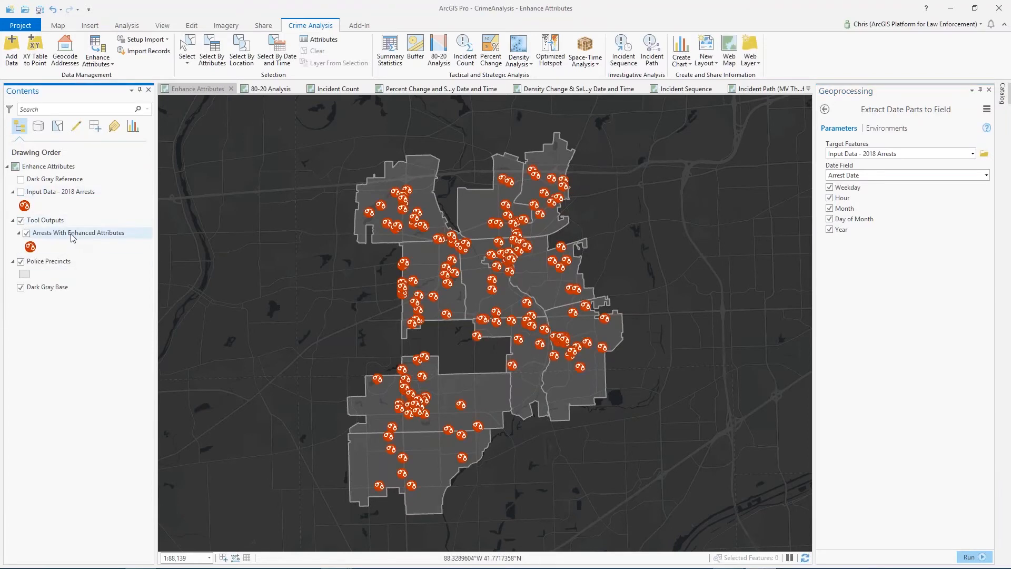
# Open the attribute table of the Arrests With Enhanced Attributes layer, enlarge it and examine the Arrest Date field
pyautogui.click(72, 238)
pyautogui.rightClick(70, 238)
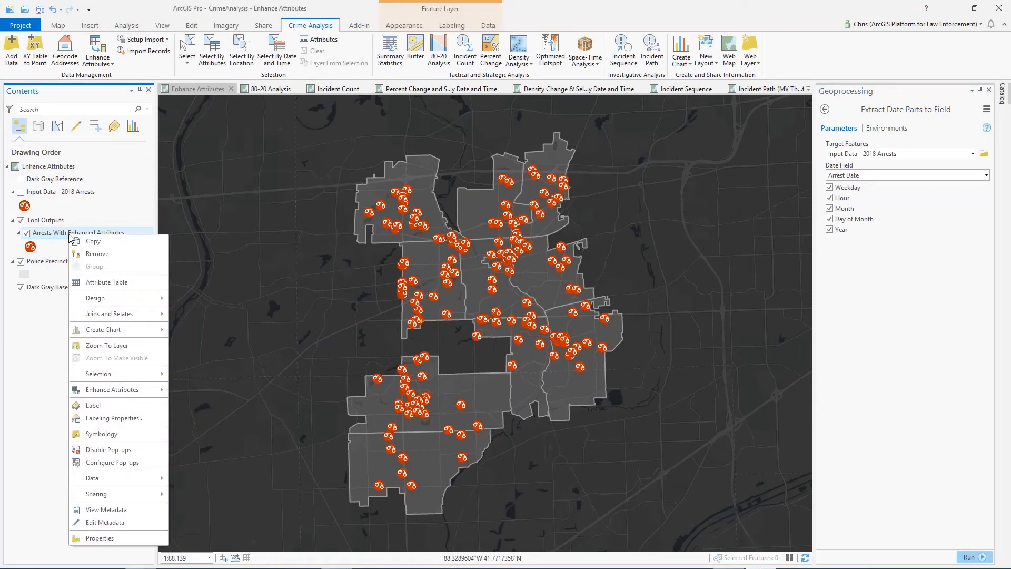
pyautogui.click(84, 283)
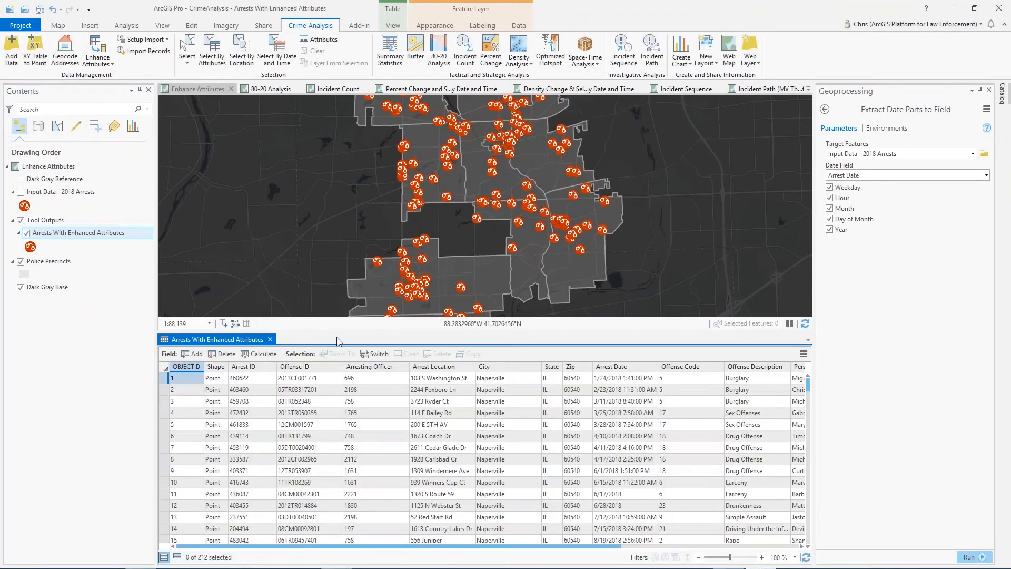
pyautogui.moveTo(356, 331); pyautogui.dragTo(357, 302)
pyautogui.moveTo(278, 546); pyautogui.dragTo(333, 556)
pyautogui.click(522, 338)
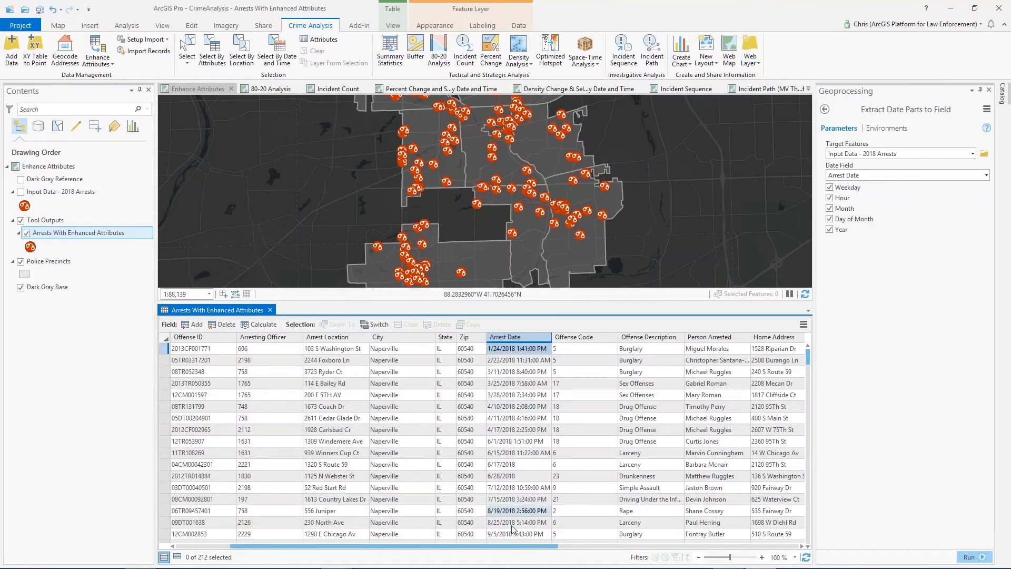
# Examine the extracted weekday, hour, month, day and year fields of the arrests, and close the attribute table
pyautogui.moveTo(508, 546); pyautogui.dragTo(832, 550)
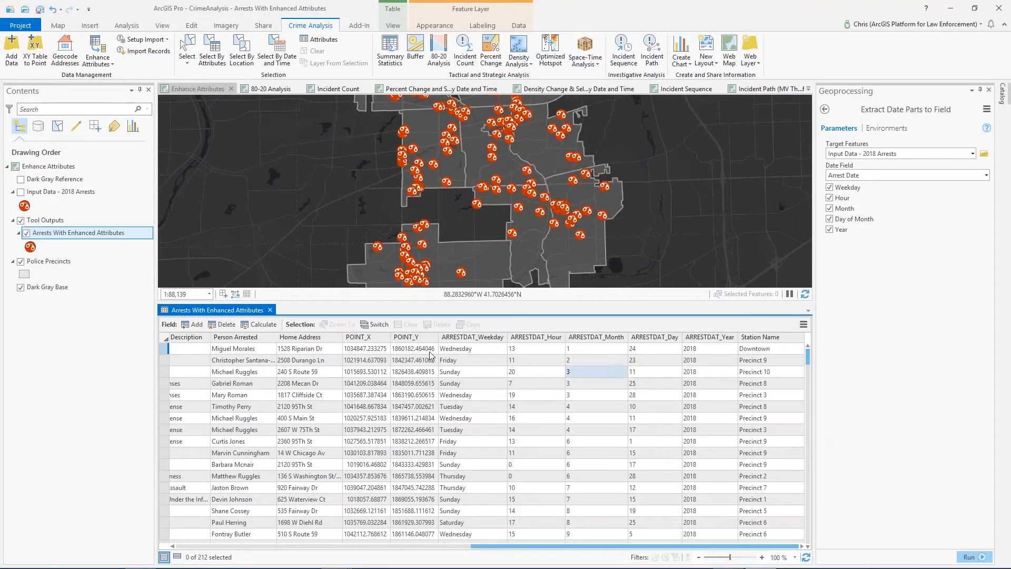
pyautogui.moveTo(485, 343)
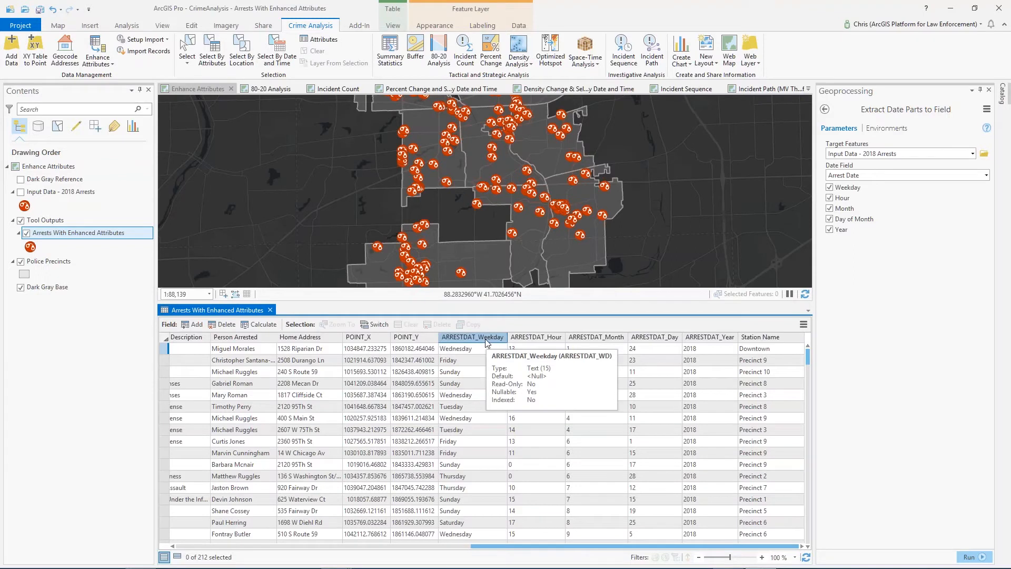
pyautogui.click(486, 348)
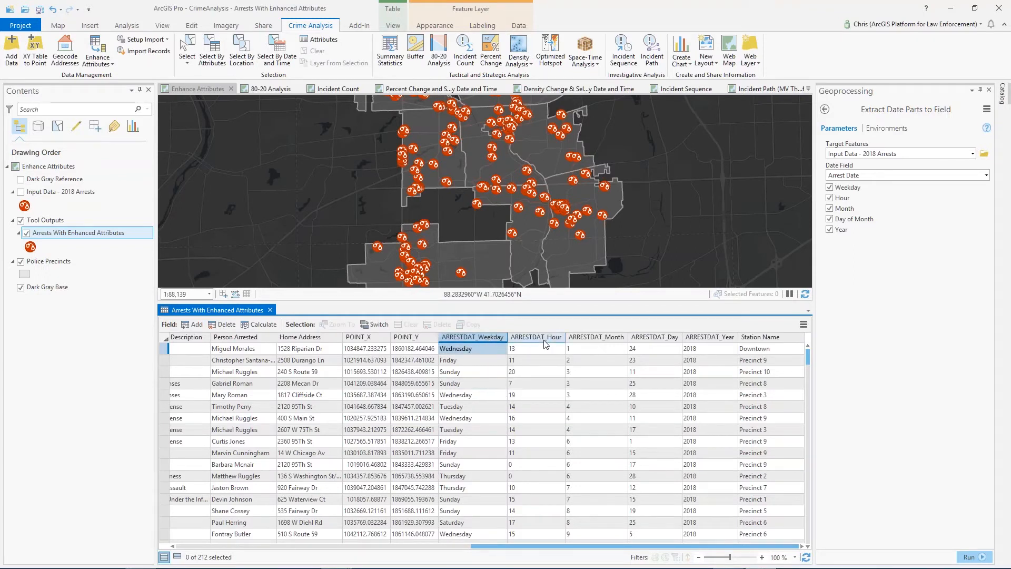
pyautogui.press('Tab')
pyautogui.press('Tab')
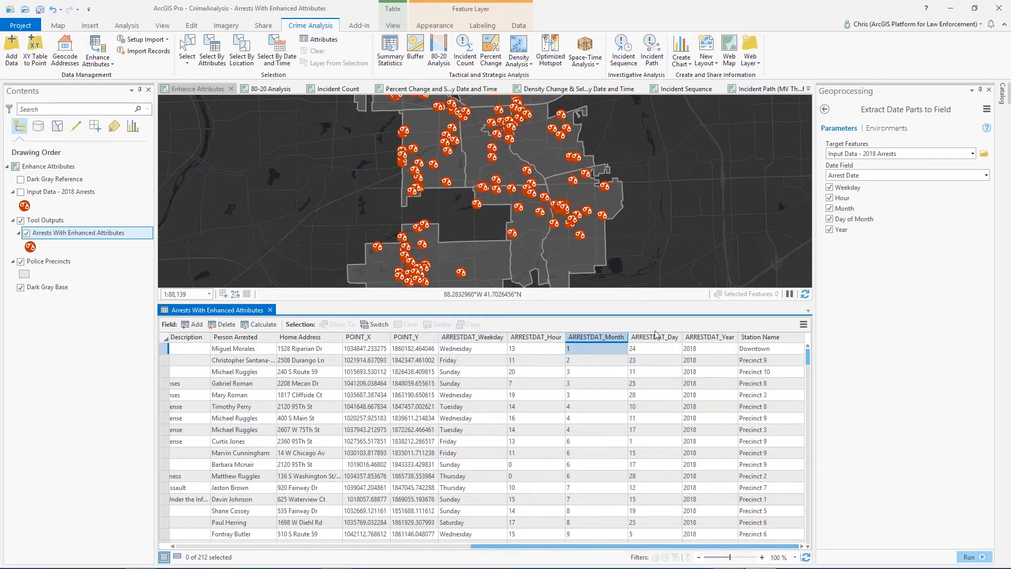
pyautogui.press('Tab')
pyautogui.press('Tab')
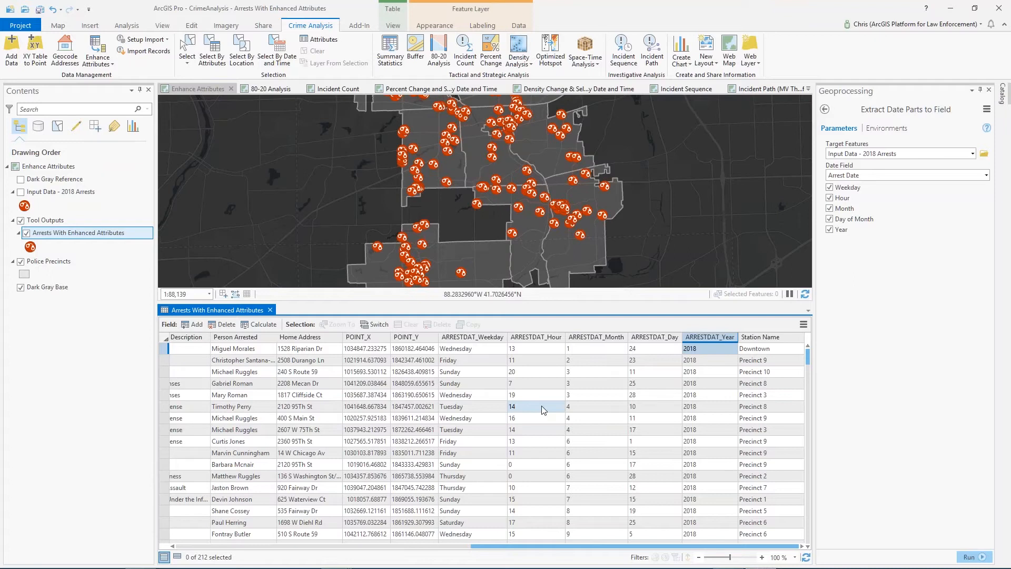
pyautogui.click(270, 310)
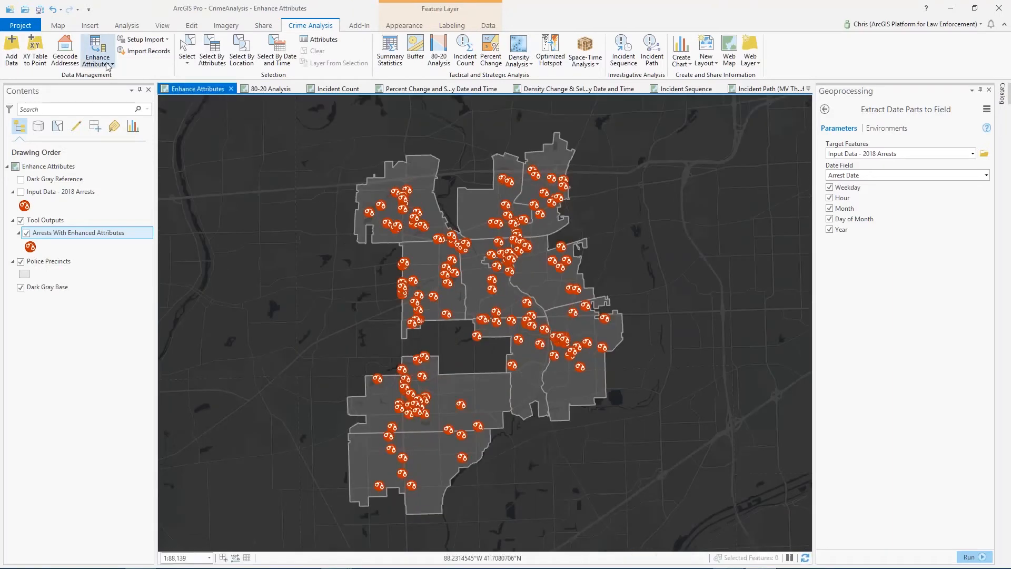
# Start the Append Attributes From Polygon tool with Police Precincts as the input polygon features
pyautogui.click(106, 66)
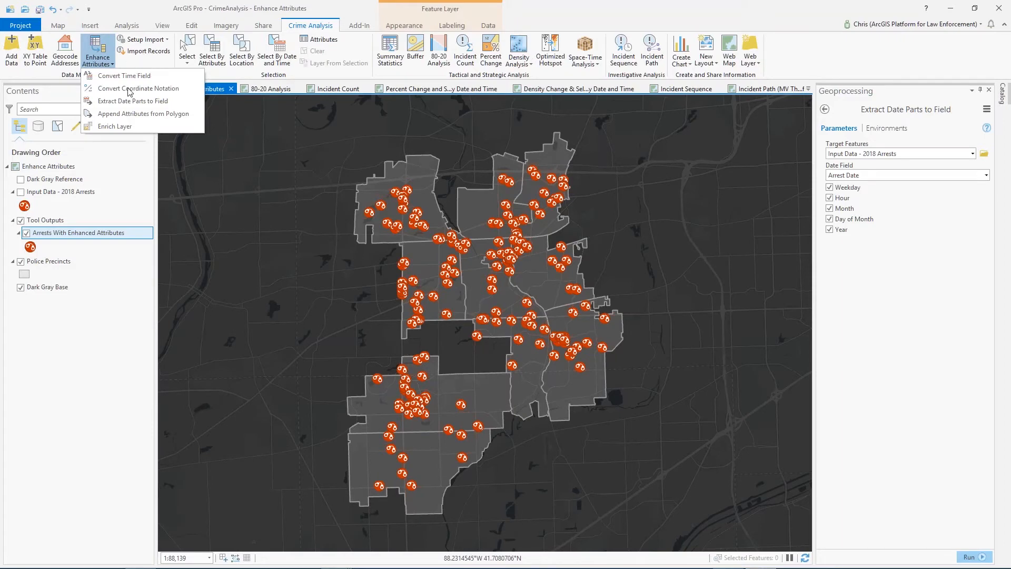
pyautogui.click(107, 115)
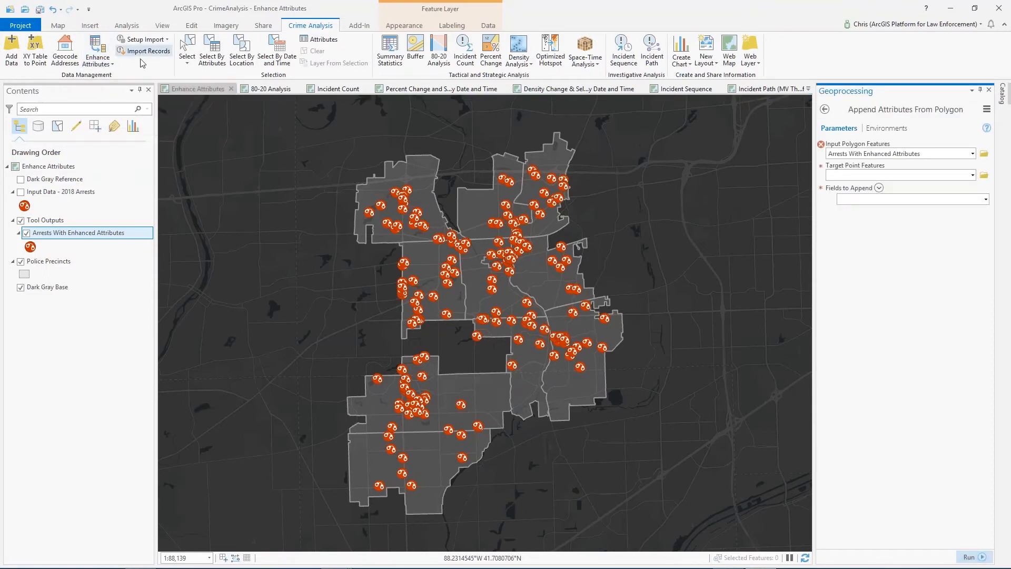
pyautogui.click(971, 153)
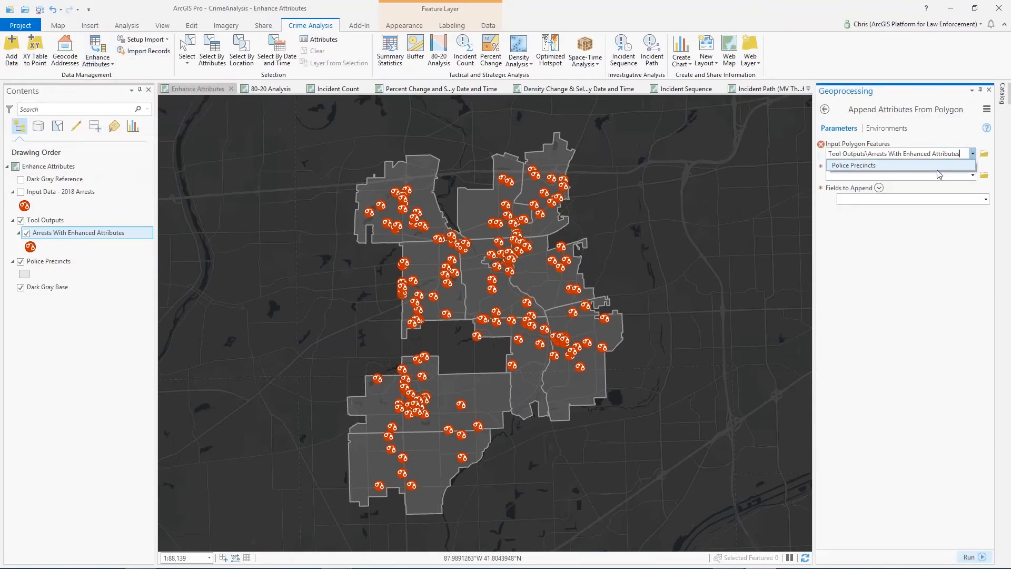
pyautogui.click(864, 150)
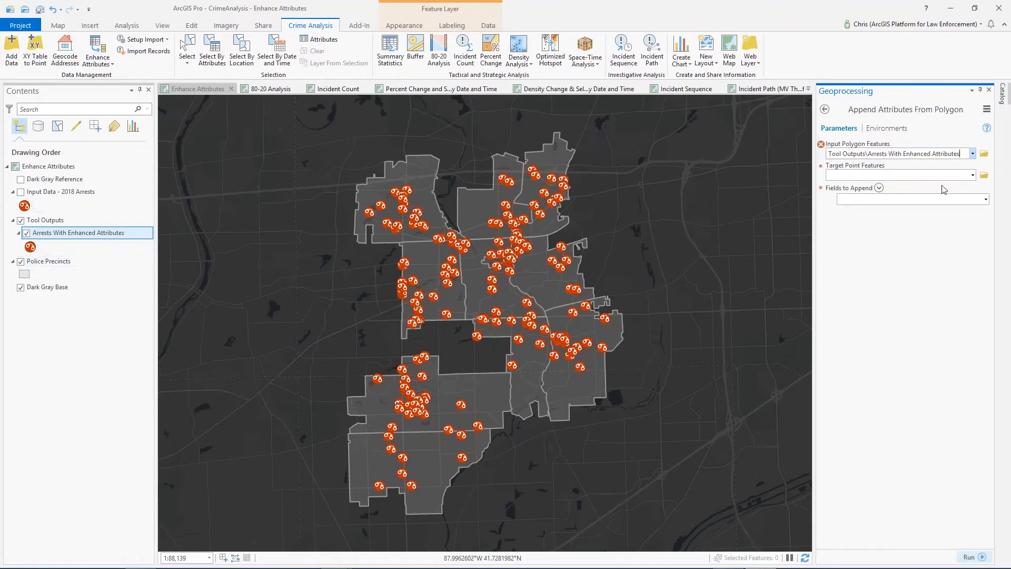
pyautogui.click(971, 153)
pyautogui.click(863, 164)
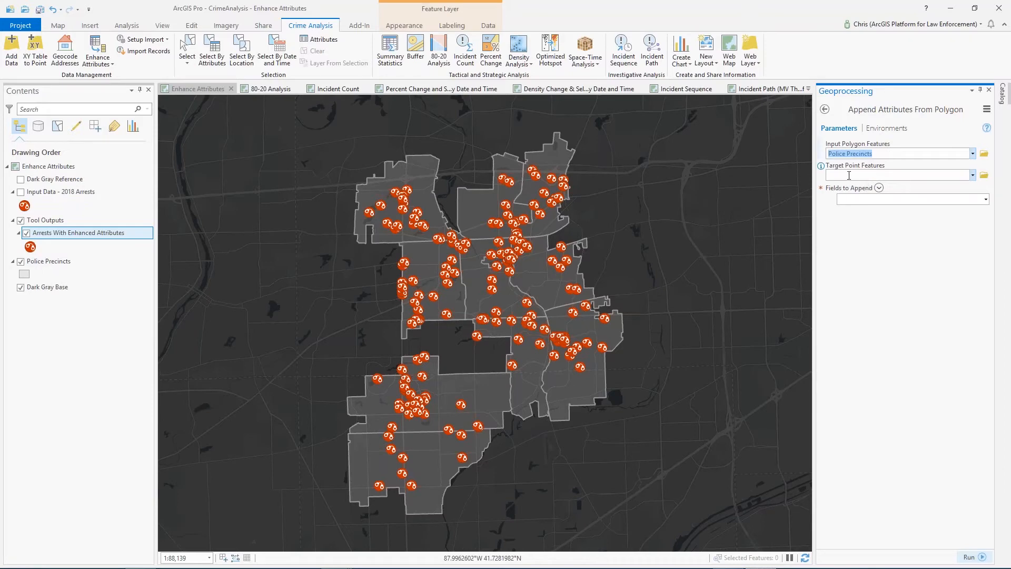
# Set Input Data - 2018 Arrests as the target point features and Station Name as the field to append
pyautogui.click(973, 177)
pyautogui.click(905, 184)
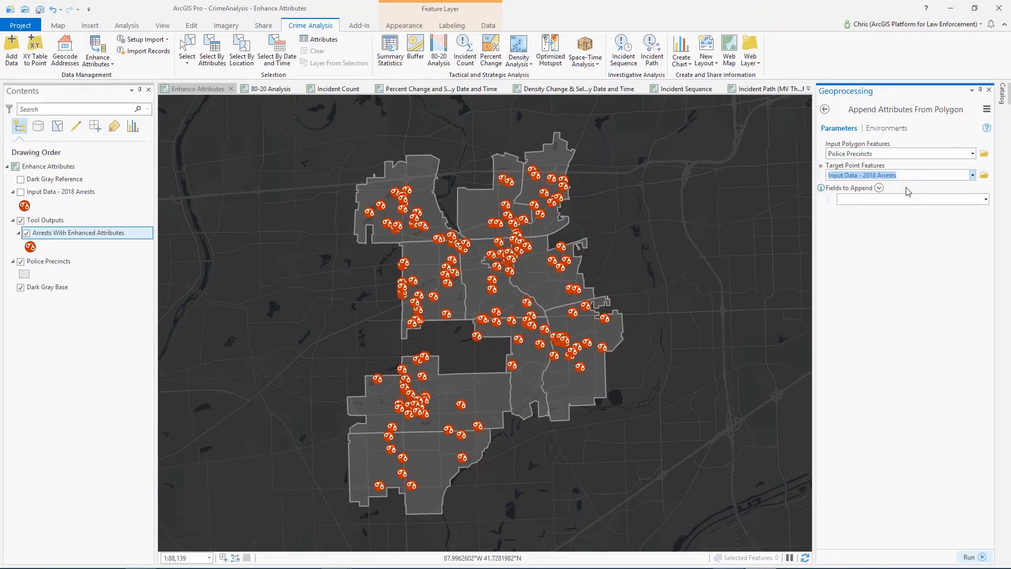
pyautogui.click(985, 199)
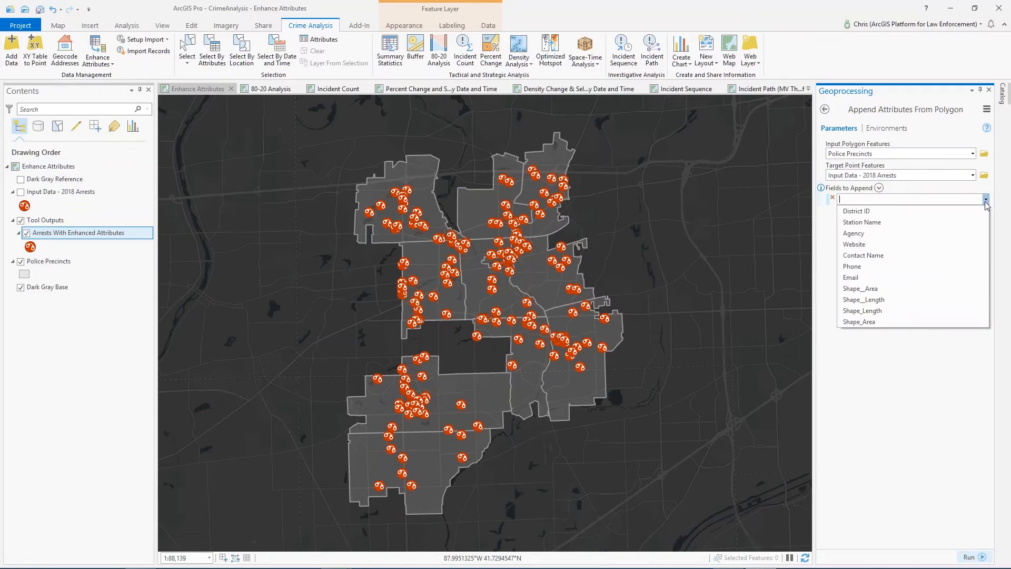
pyautogui.click(977, 222)
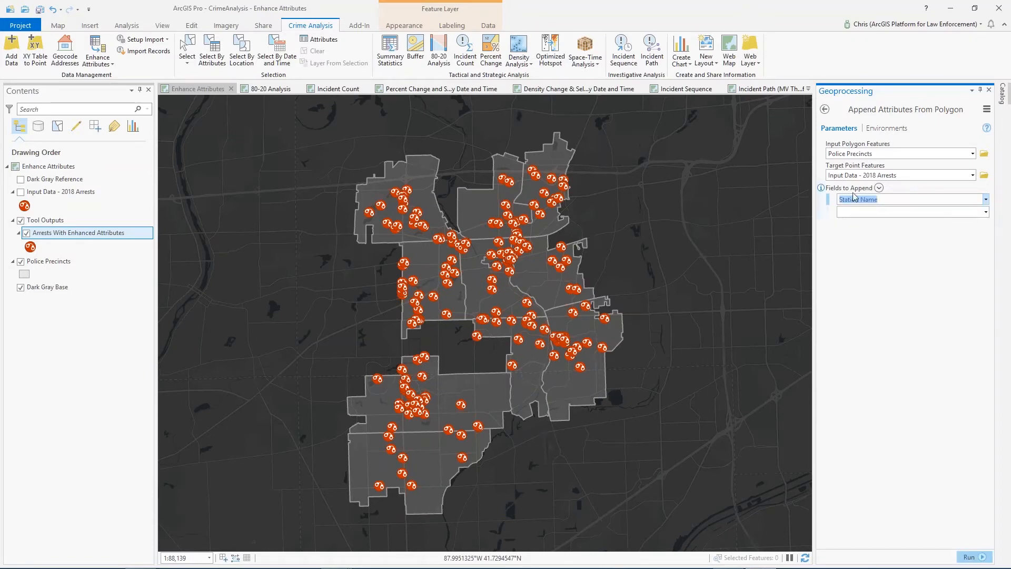
pyautogui.click(985, 211)
pyautogui.click(941, 247)
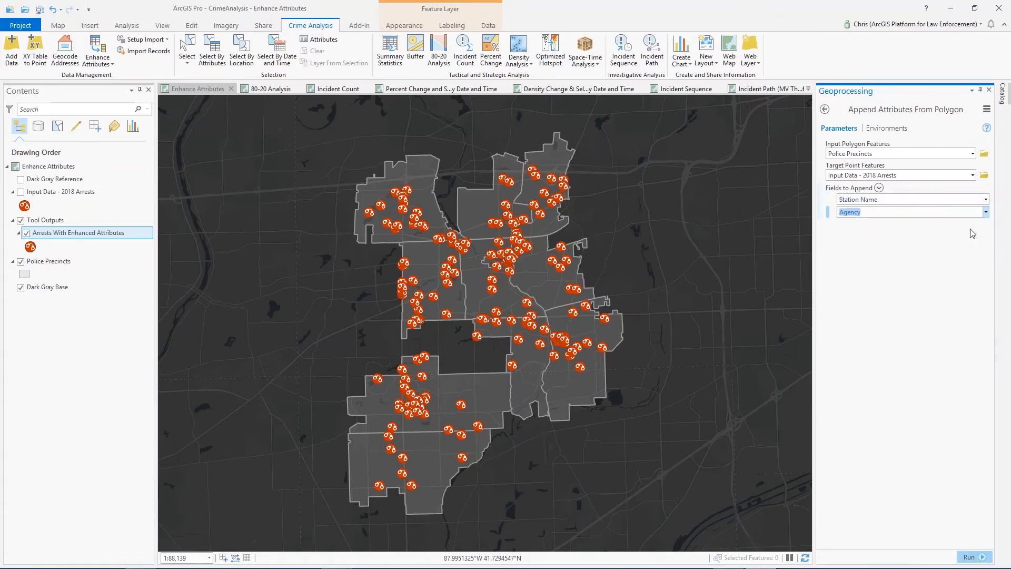
pyautogui.click(985, 224)
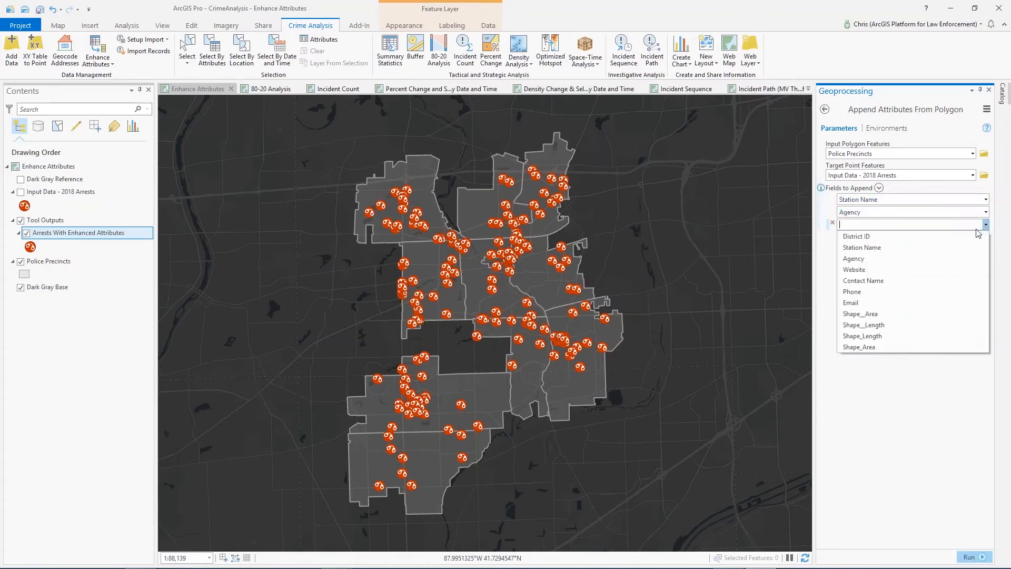
pyautogui.click(831, 216)
pyautogui.click(832, 210)
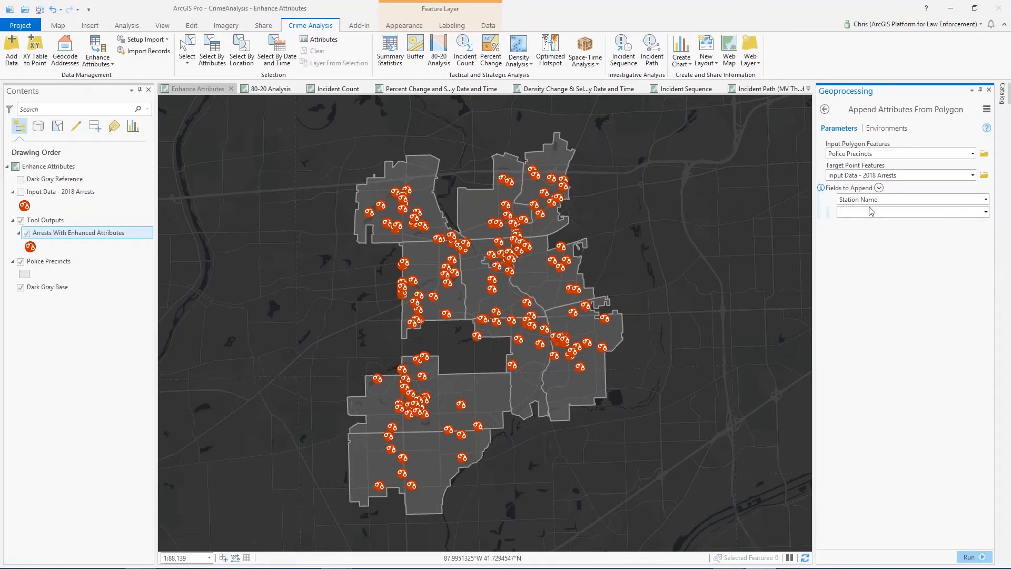
# Examine the appended Station Name field in the Arrests With Enhanced Attributes table, and close the table
pyautogui.rightClick(120, 234)
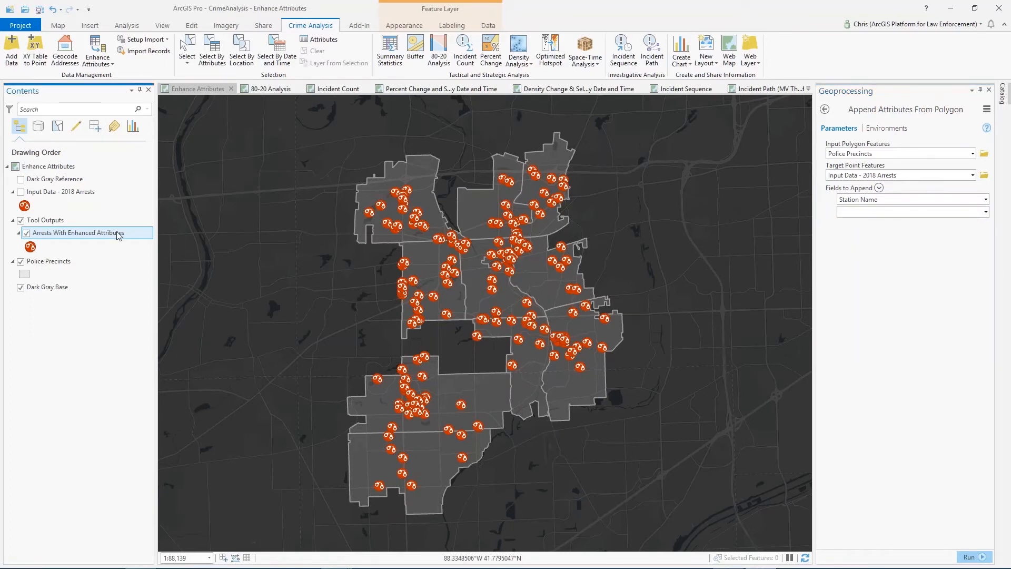
pyautogui.click(140, 279)
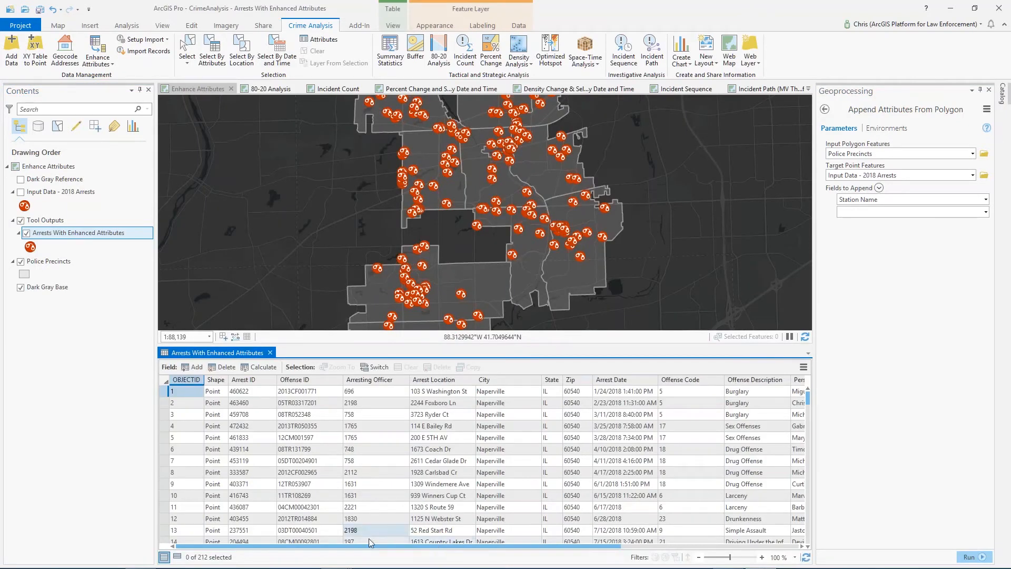
pyautogui.moveTo(367, 548); pyautogui.dragTo(664, 547)
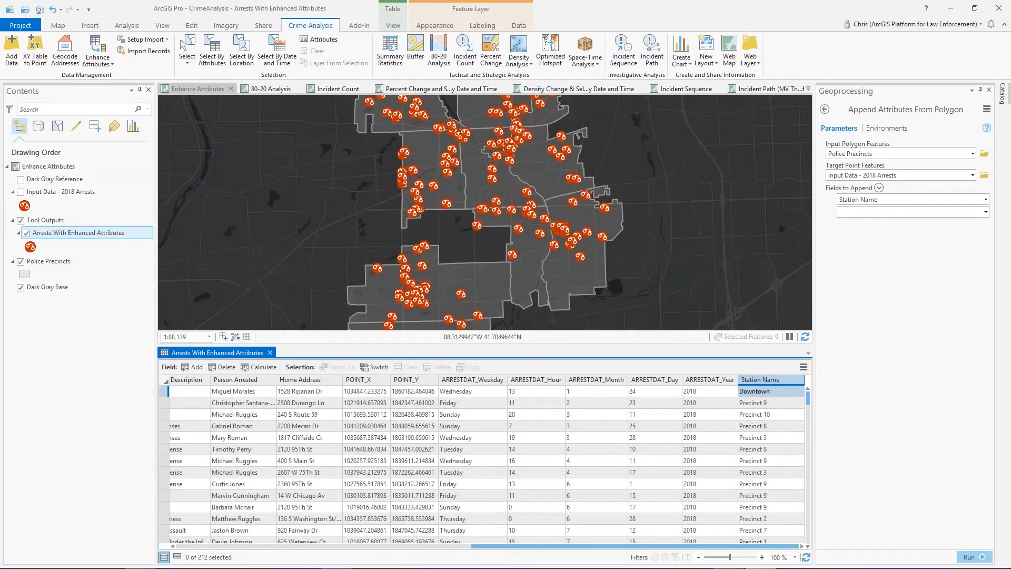
pyautogui.click(270, 352)
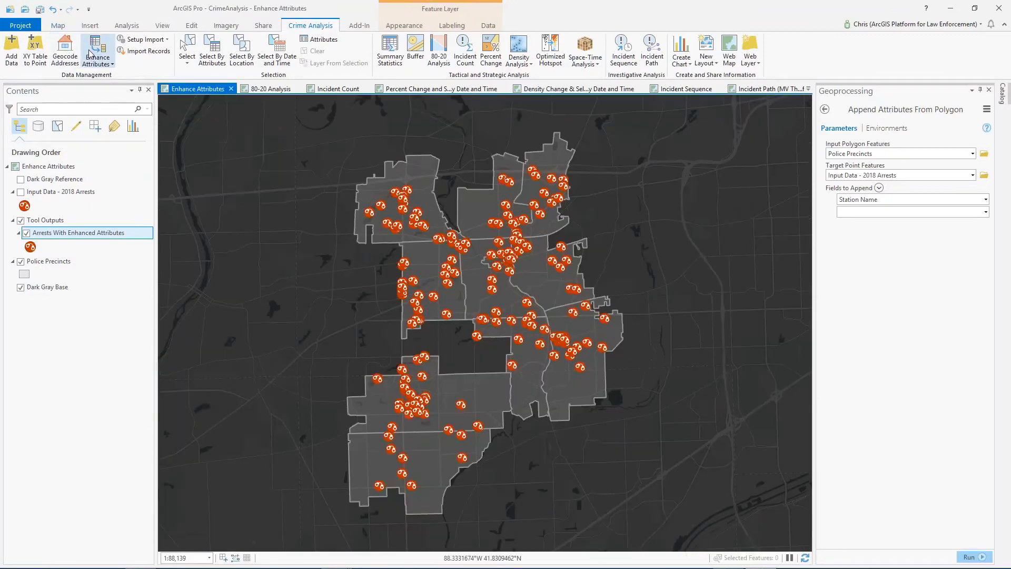
# Try to open the record import setup tools for an XY table and for an address table
pyautogui.click(97, 62)
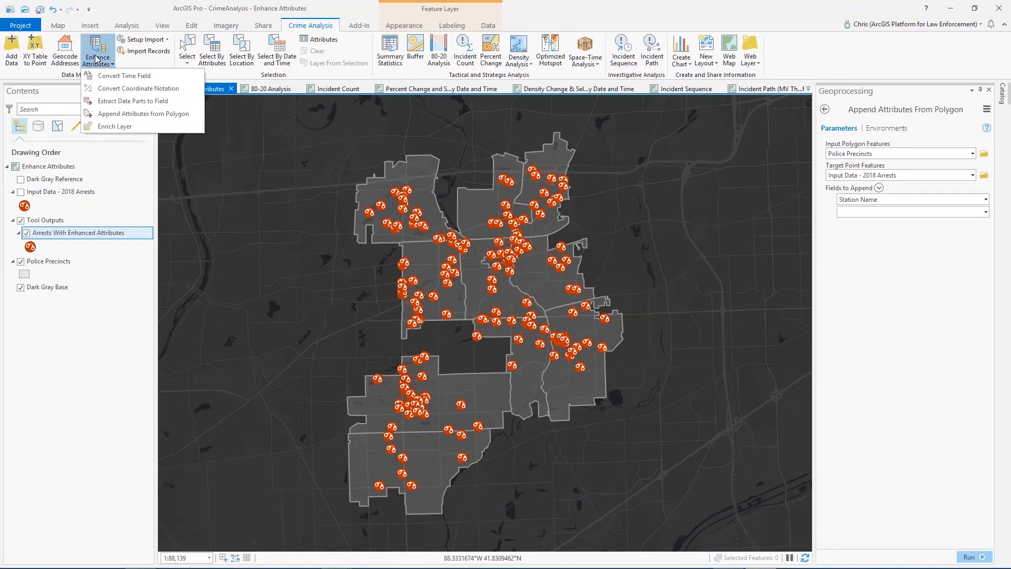
pyautogui.click(140, 63)
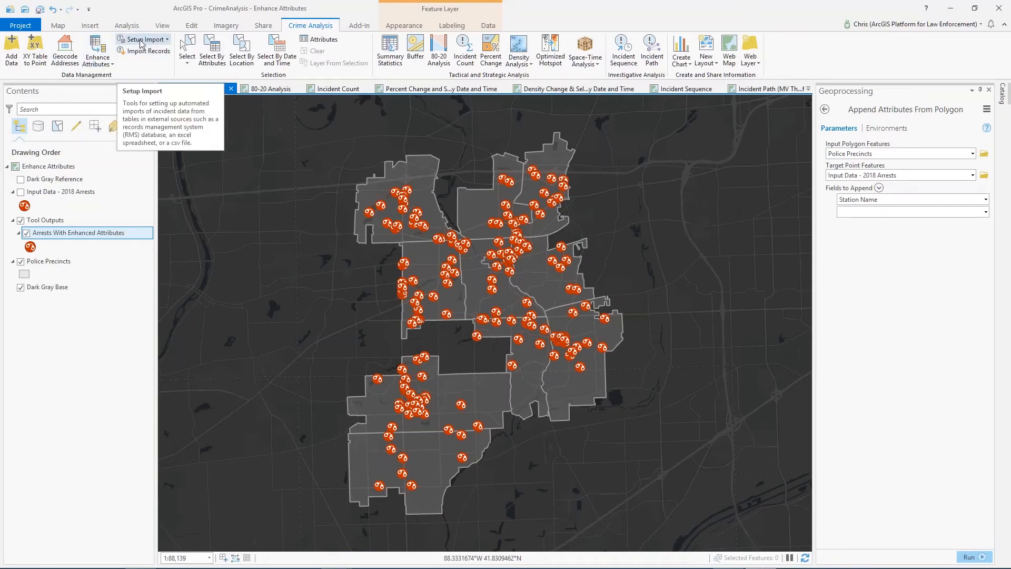
pyautogui.click(143, 42)
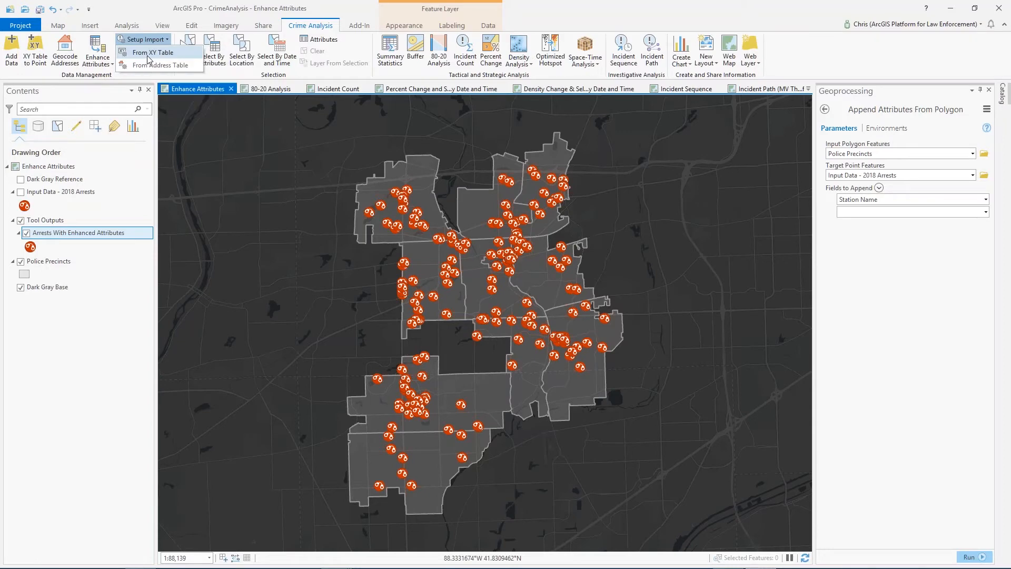
pyautogui.click(148, 53)
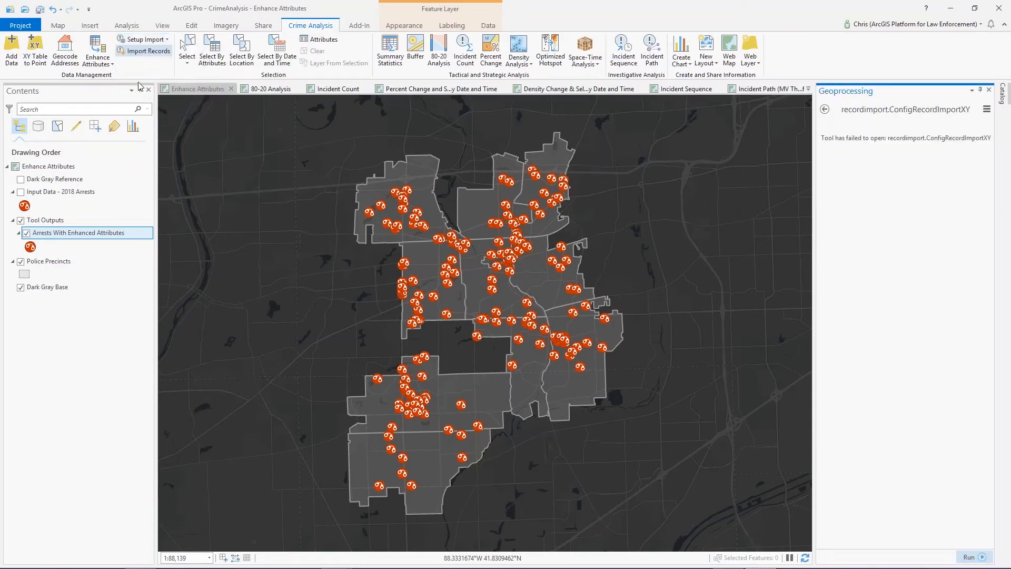
pyautogui.click(825, 109)
pyautogui.click(168, 41)
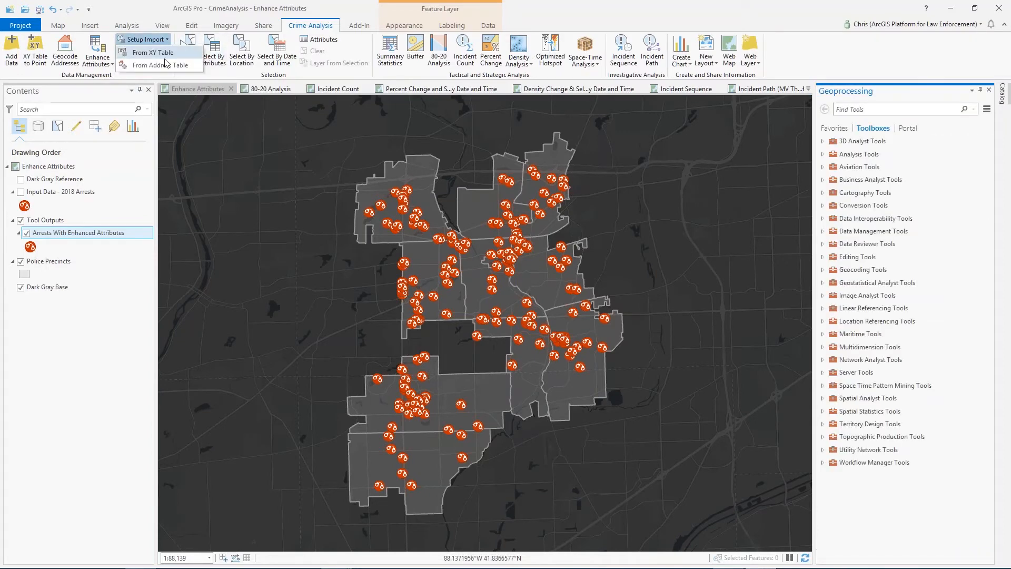
pyautogui.click(153, 65)
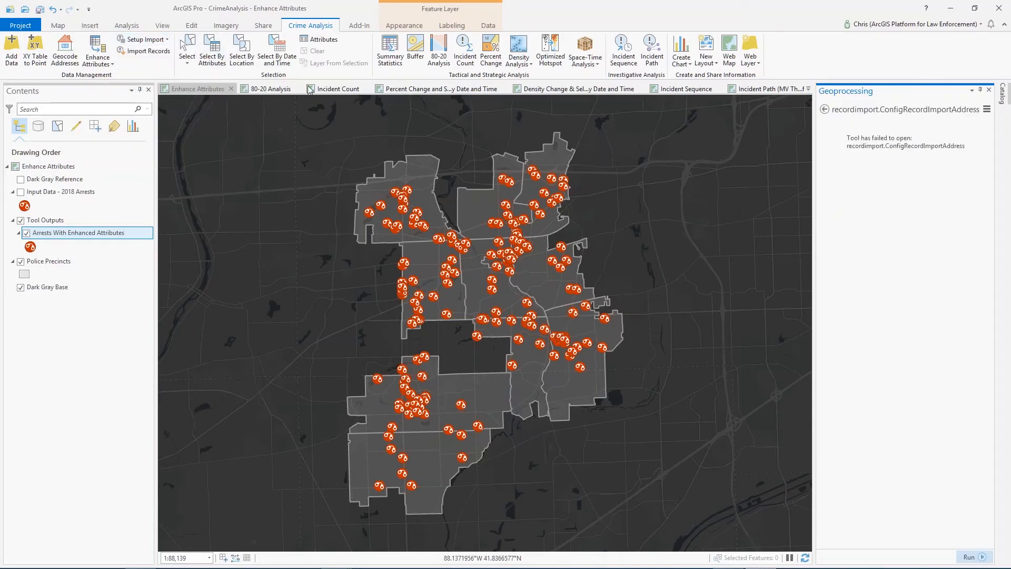
pyautogui.click(825, 109)
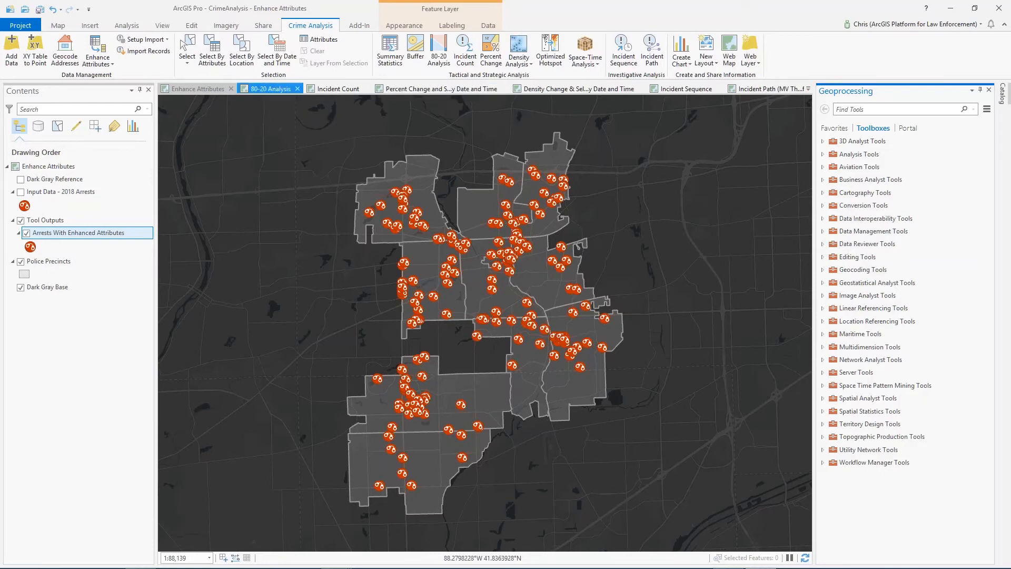
# In the 80-20 Analysis map, set up the 80-20 Analysis tool with Input Data- Calls For Service as input points and Full Address as the attribute to preserve
pyautogui.click(264, 93)
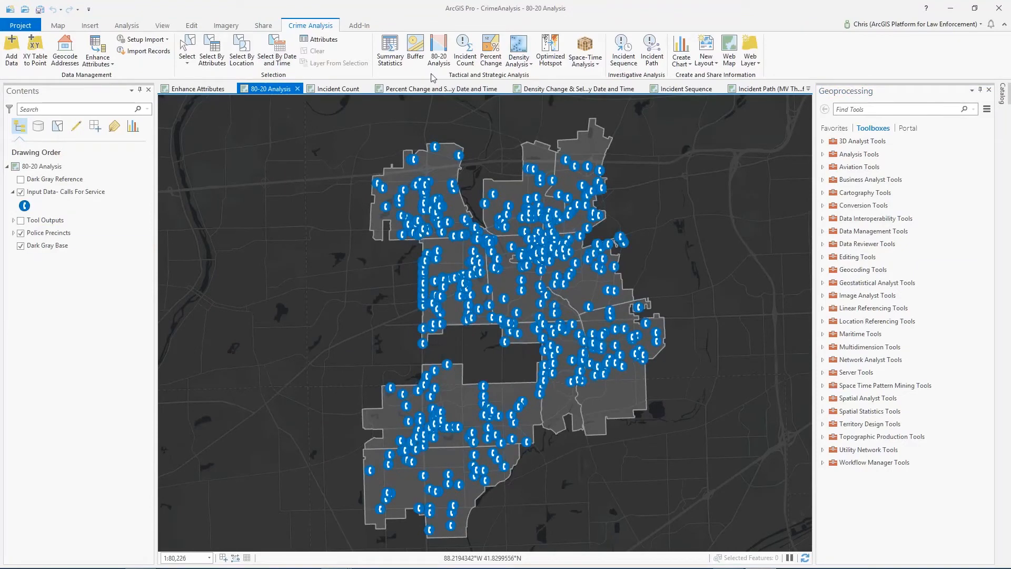
pyautogui.click(439, 52)
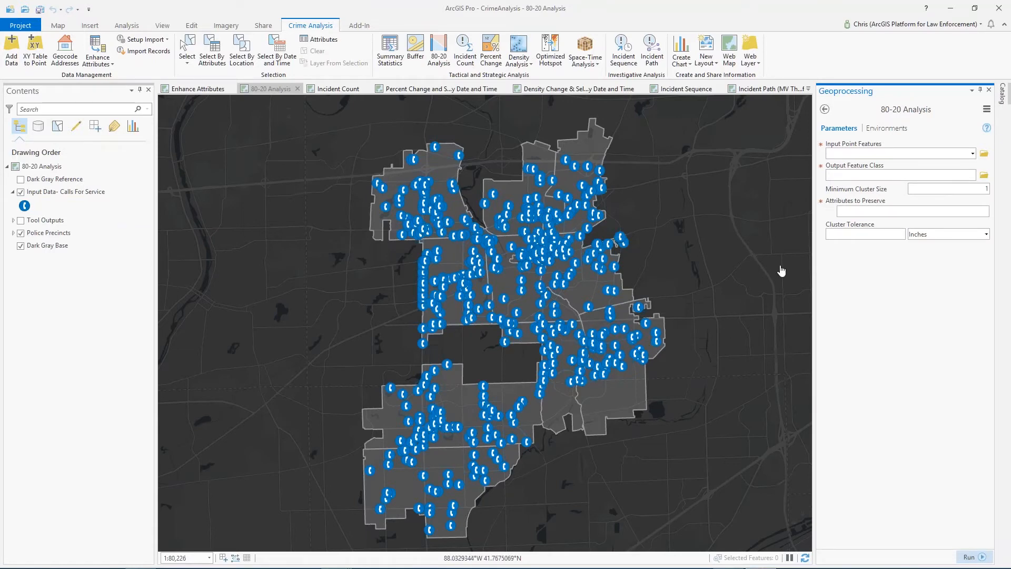
pyautogui.click(973, 153)
pyautogui.click(851, 160)
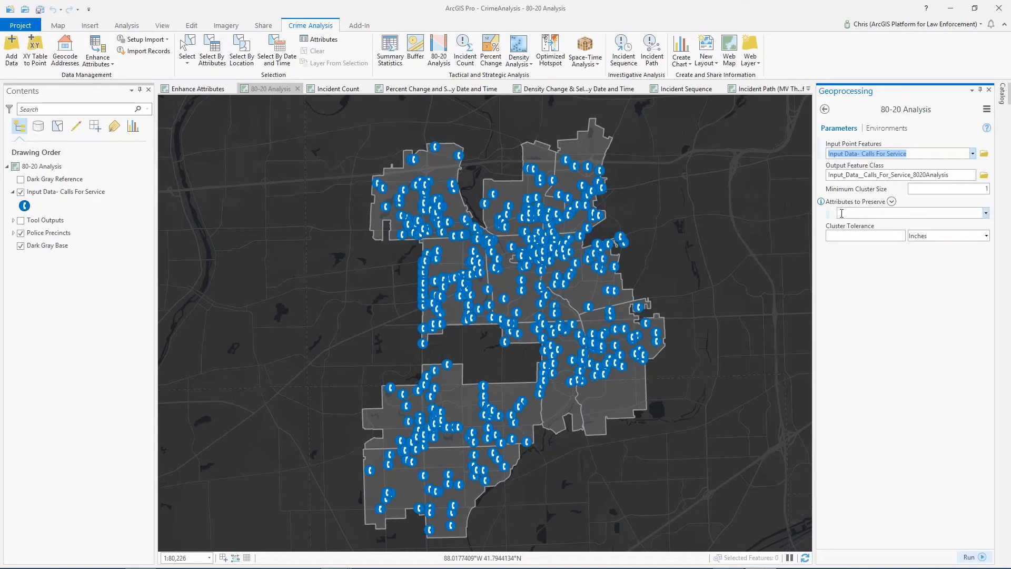
pyautogui.click(986, 214)
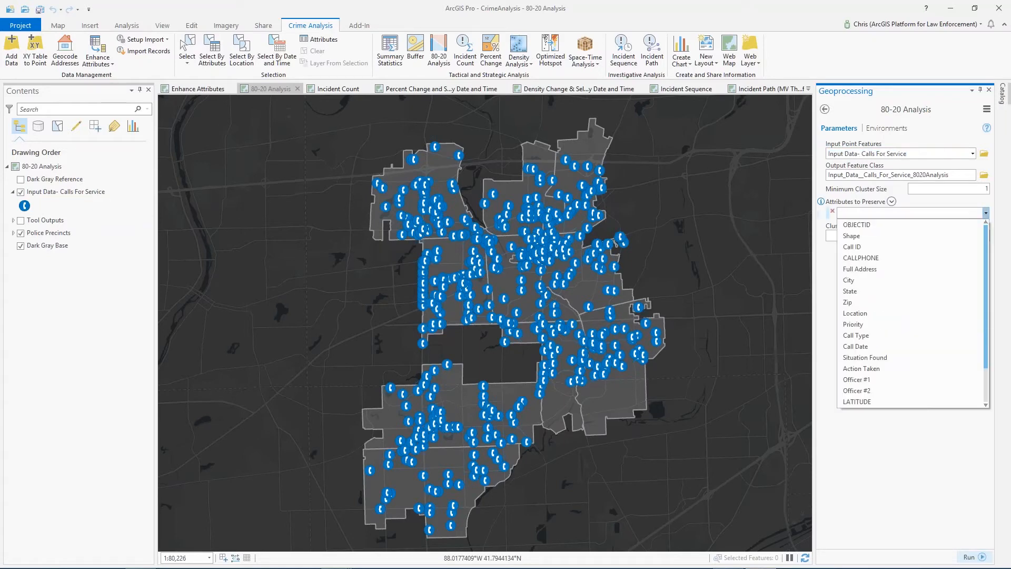
pyautogui.click(859, 269)
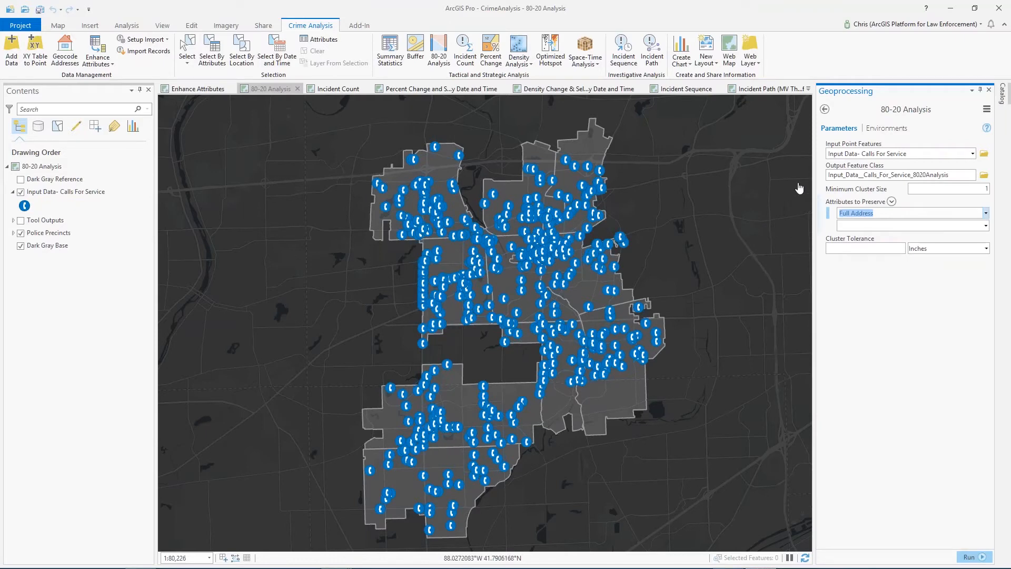
# Hide the Input Data- Calls For Service layer, and show the Tool Outputs group with its cluster count legend expanded
pyautogui.click(20, 192)
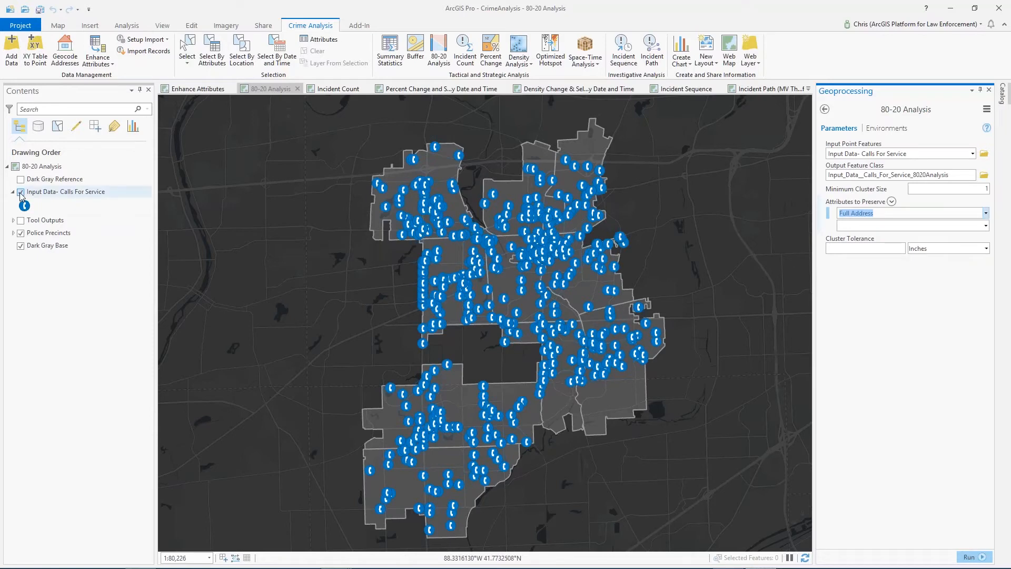
pyautogui.click(21, 220)
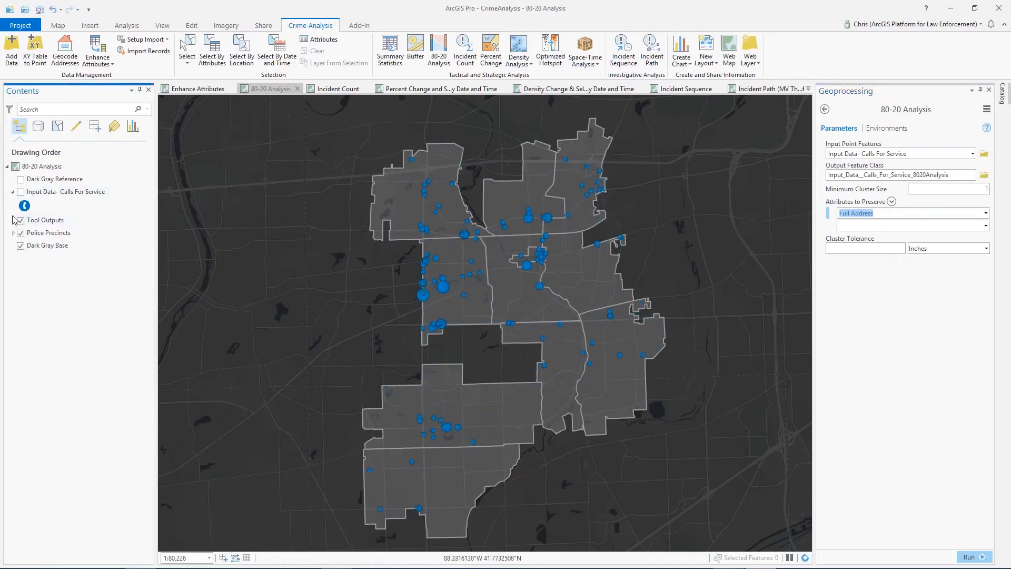
pyautogui.moveTo(547, 345); pyautogui.dragTo(556, 342)
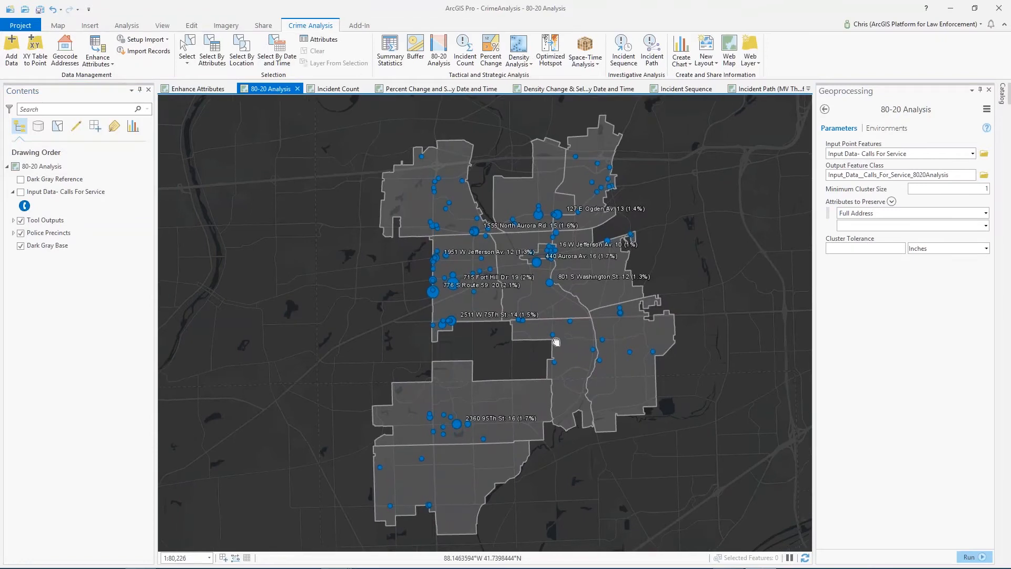
pyautogui.click(13, 220)
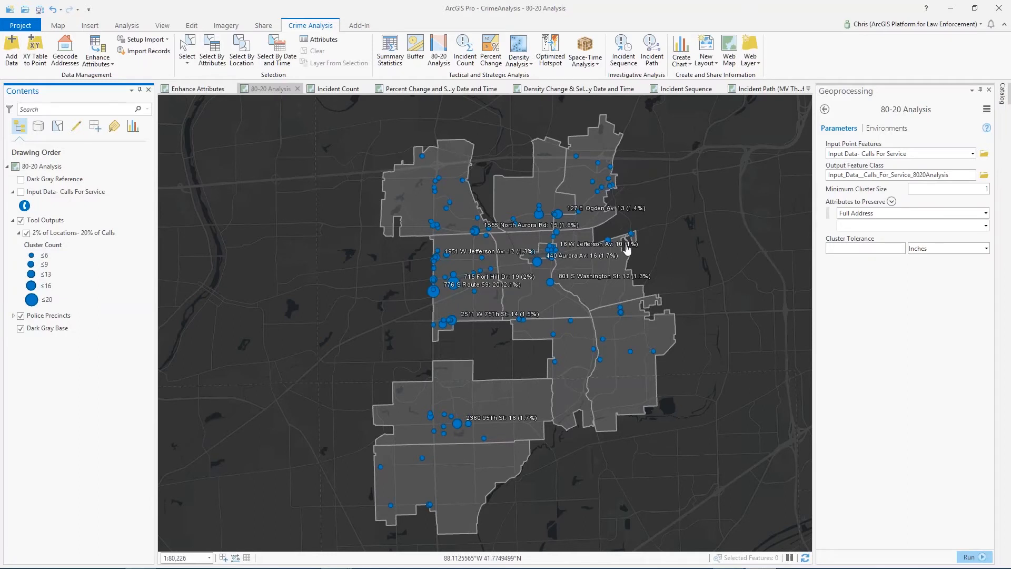
# Open the attribute table of the 2% of Locations- 20% of Calls layer and select its first 14 records
pyautogui.click(78, 235)
pyautogui.rightClick(79, 238)
pyautogui.click(106, 282)
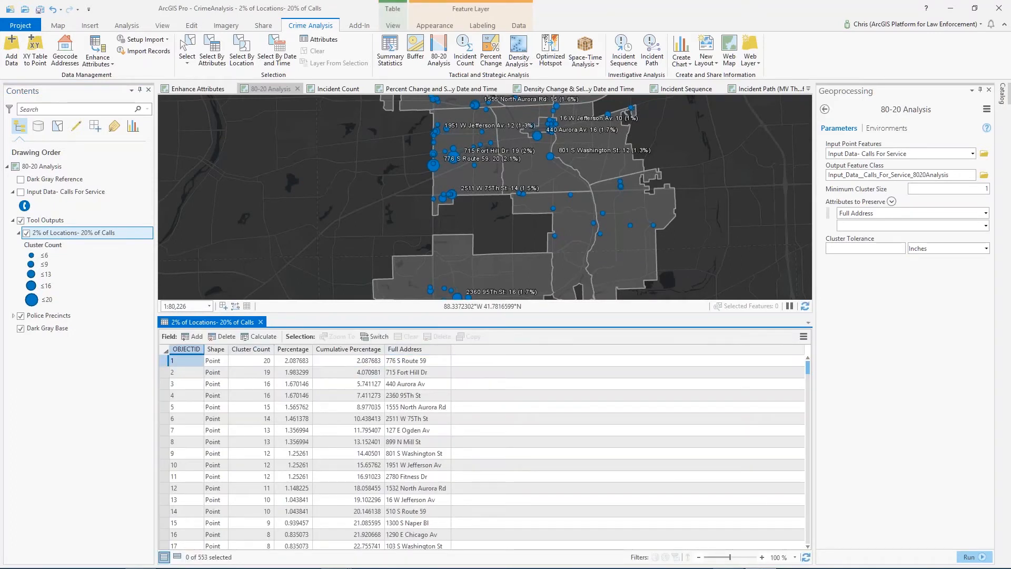
pyautogui.moveTo(407, 161); pyautogui.dragTo(447, 169)
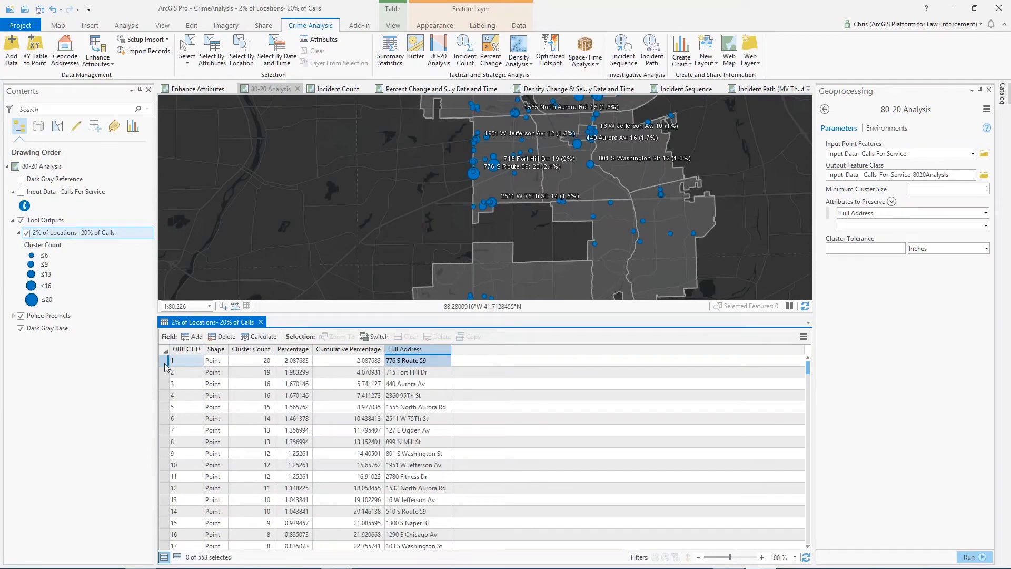
pyautogui.click(203, 362)
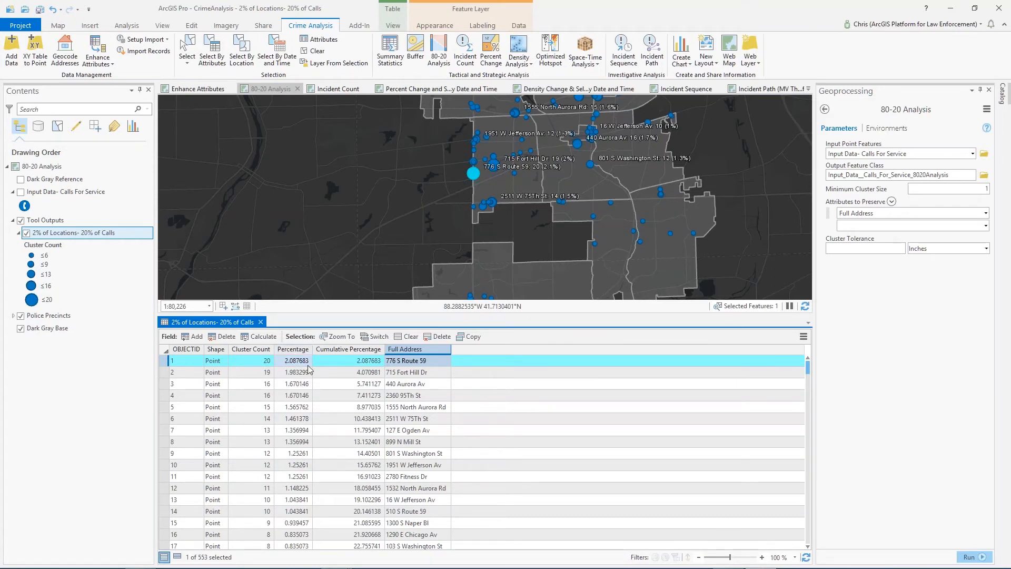
pyautogui.click(333, 349)
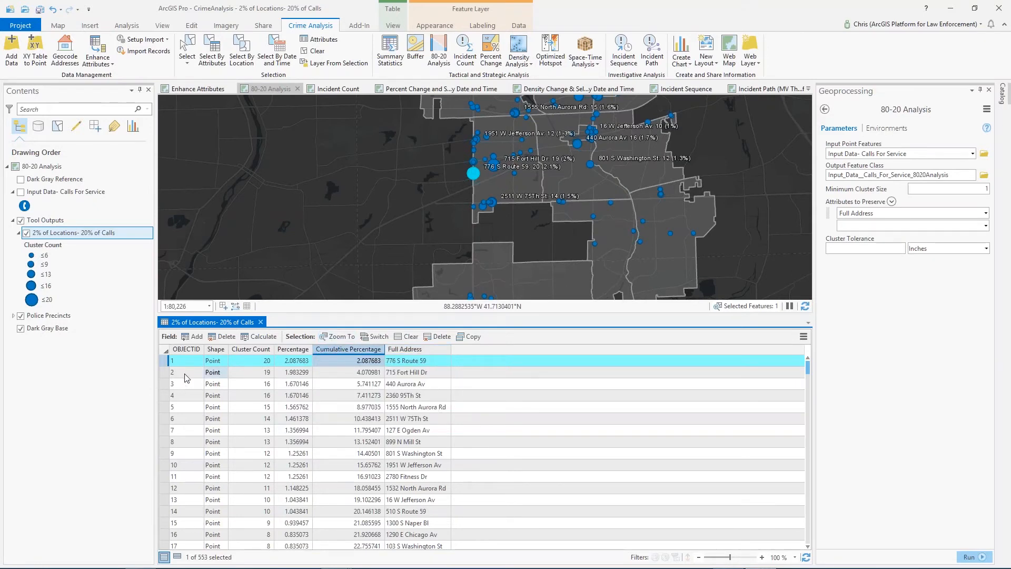
pyautogui.moveTo(168, 363); pyautogui.dragTo(159, 508)
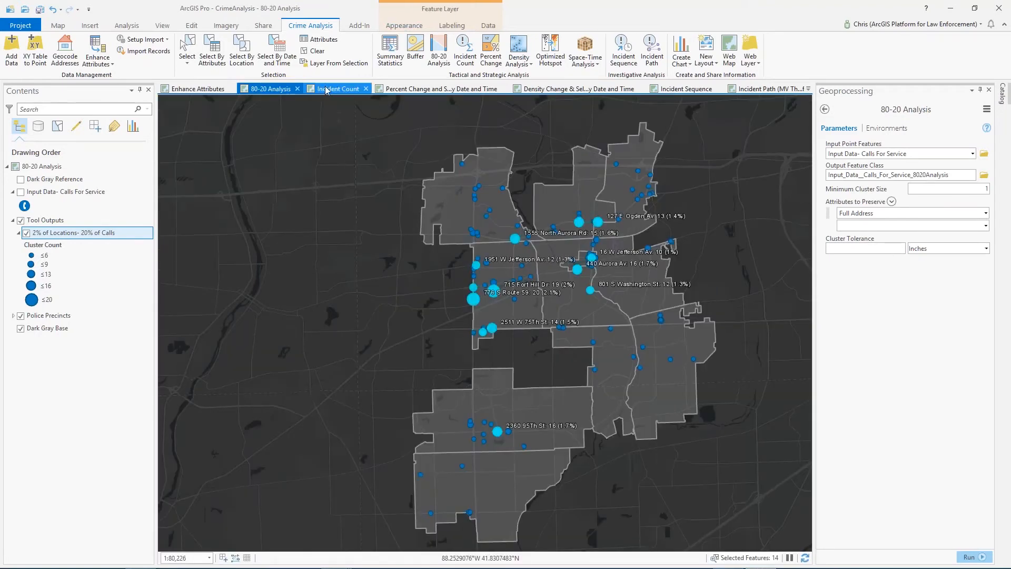
# Switch to the Incident Count map and start the Incident Count tool with Police Precincts as the target features
pyautogui.click(326, 90)
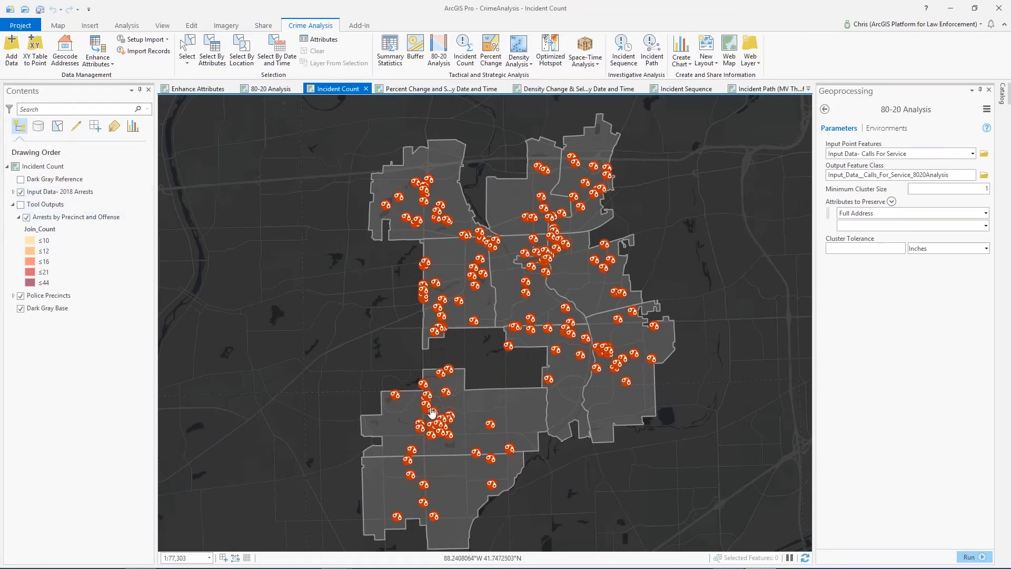
pyautogui.click(464, 59)
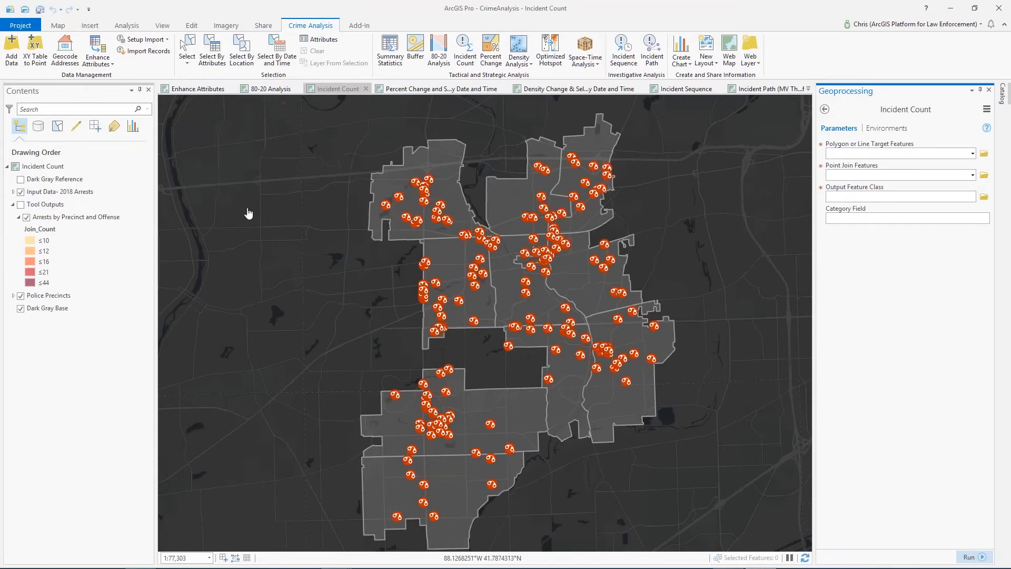
pyautogui.click(972, 153)
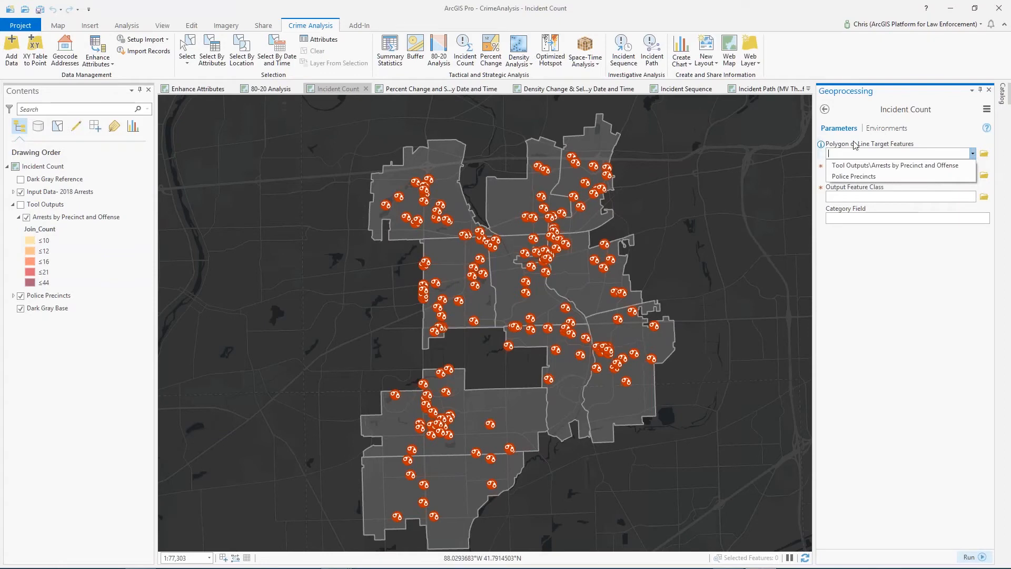
pyautogui.click(842, 177)
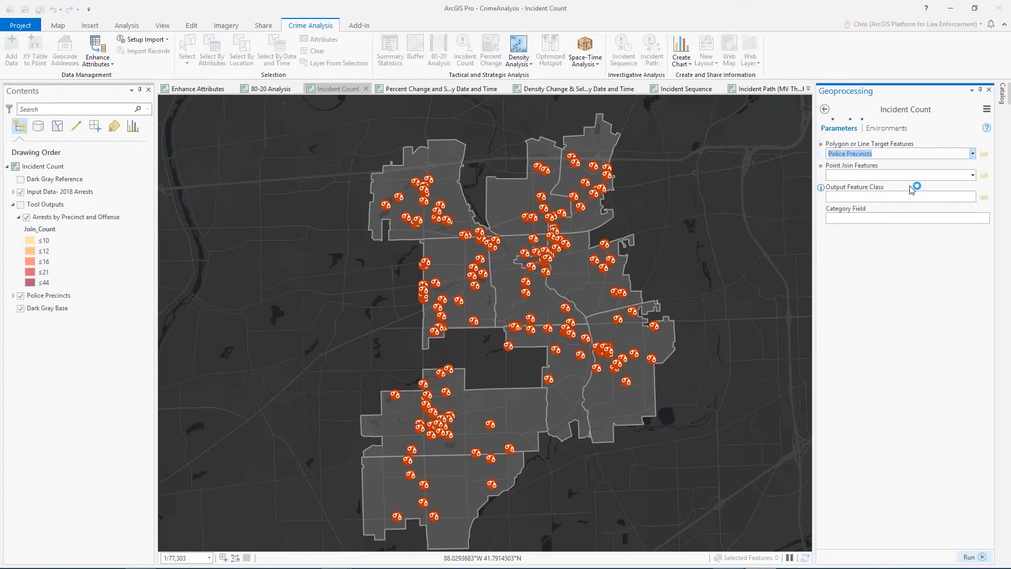
# Set Input Data- 2018 Arrests as the point join features and Offense Description as the category field
pyautogui.click(972, 176)
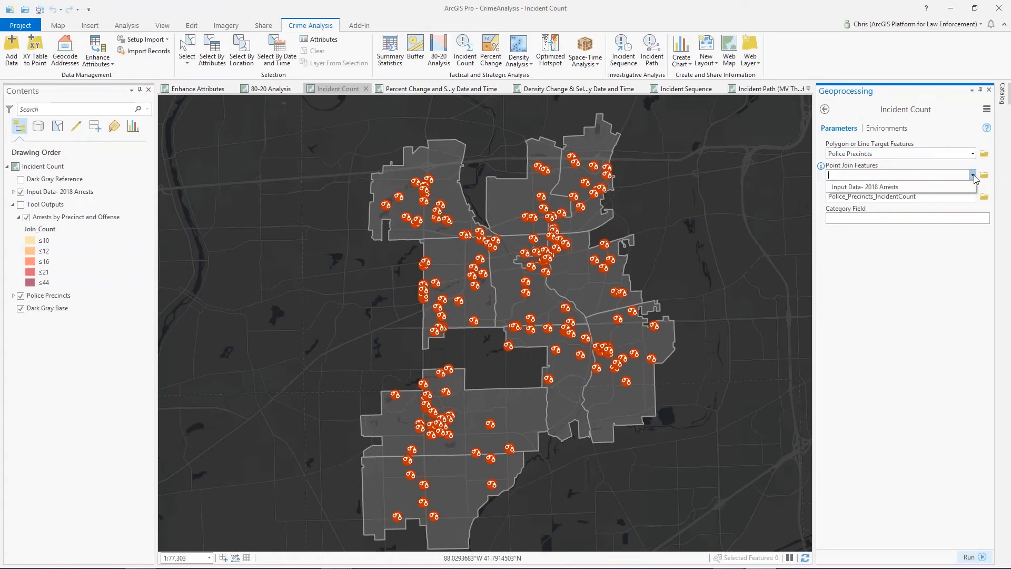
pyautogui.click(896, 187)
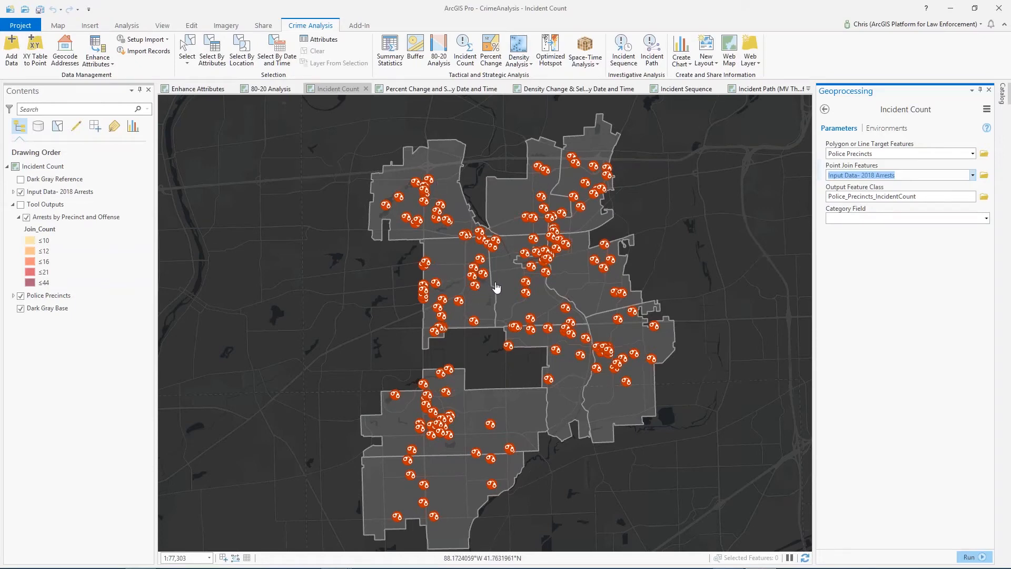
pyautogui.click(986, 219)
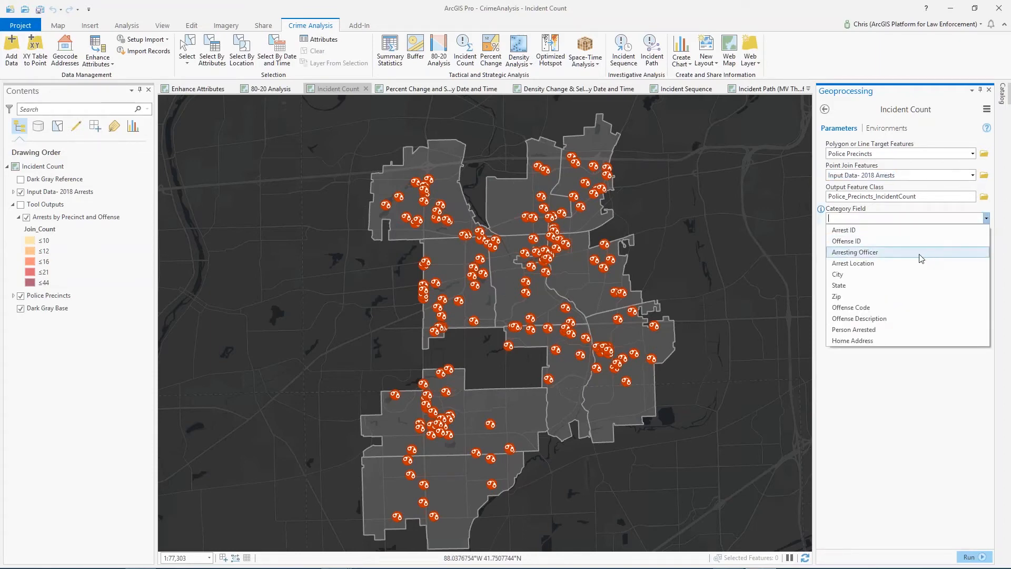
pyautogui.click(898, 320)
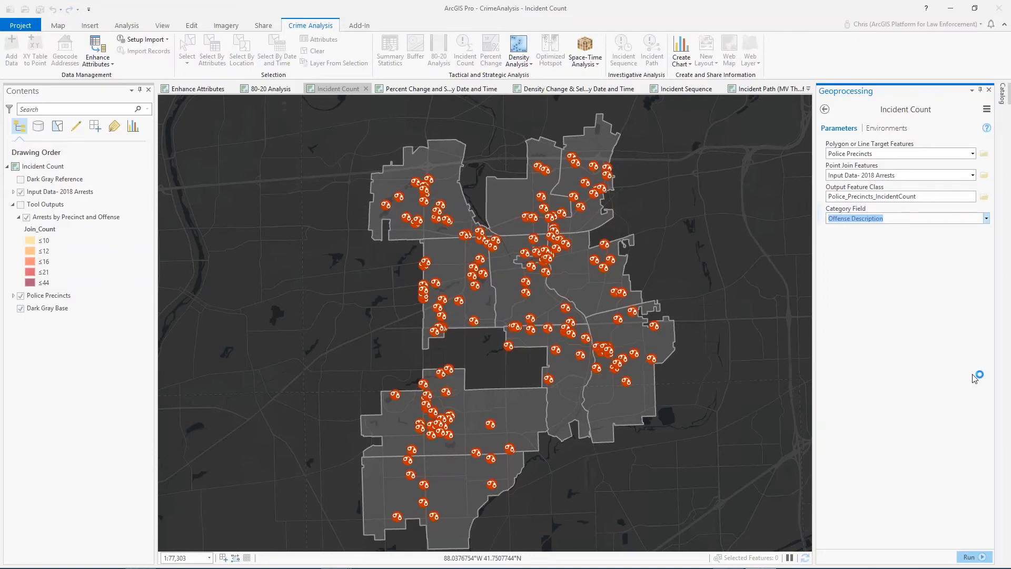
# Hide the Input Data- 2018 Arrests layer and show the Arrests by Precinct and Offense output on the map
pyautogui.click(21, 192)
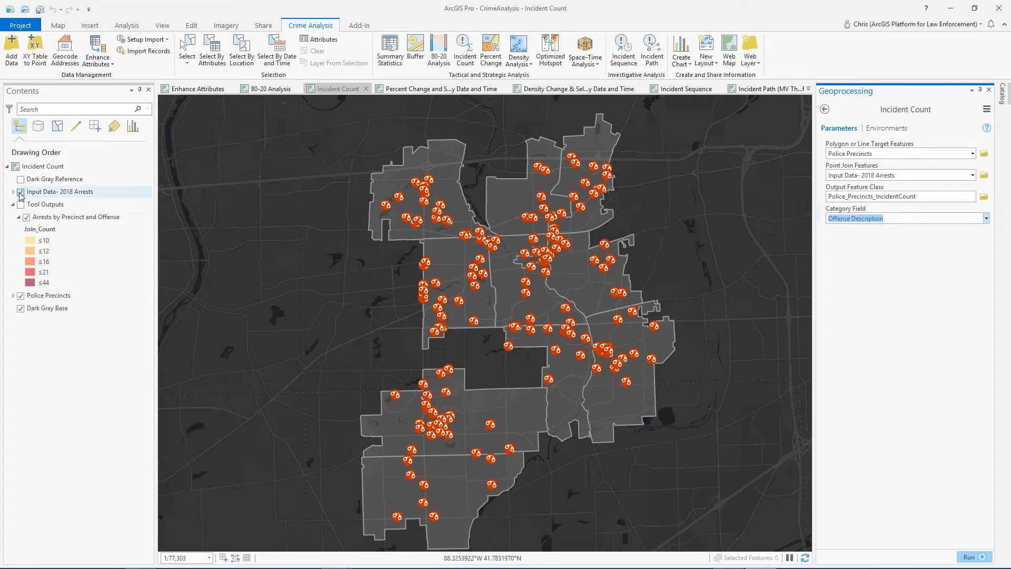
pyautogui.click(26, 216)
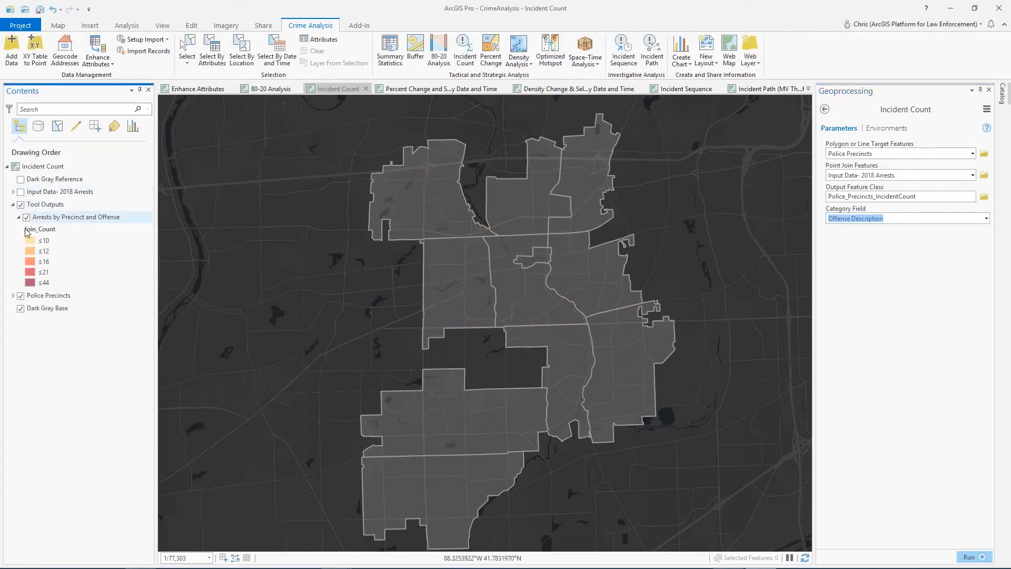
pyautogui.moveTo(549, 315); pyautogui.dragTo(575, 304)
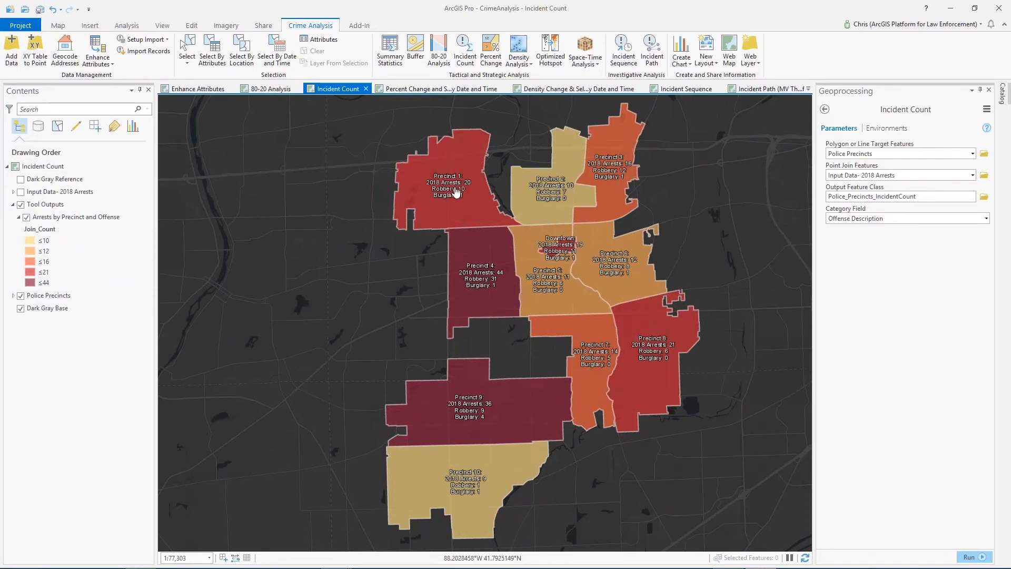
# Open the Arrests by Precinct and Offense attribute table and examine its offense category and Join_Count fields
pyautogui.rightClick(53, 219)
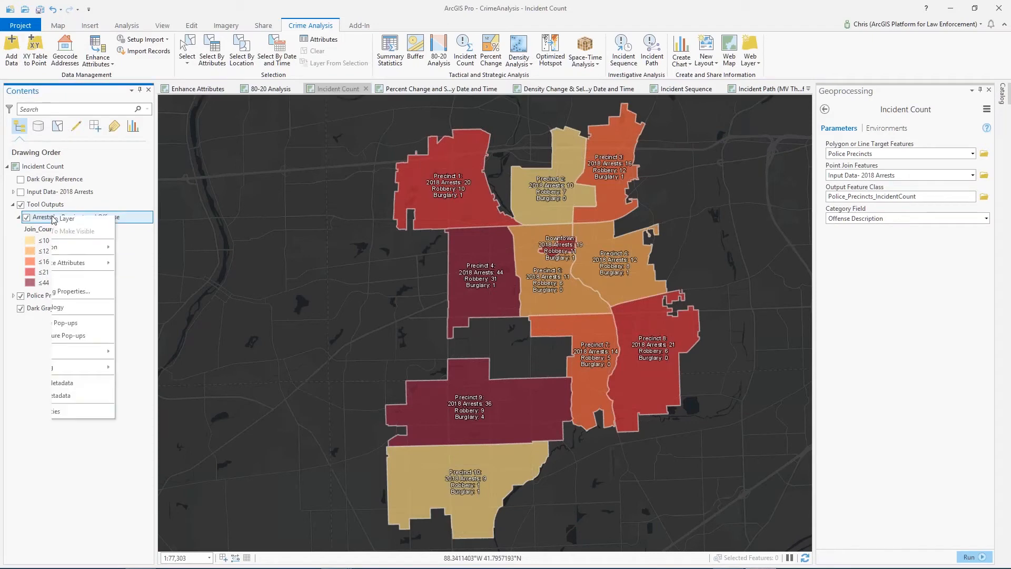
pyautogui.click(573, 390)
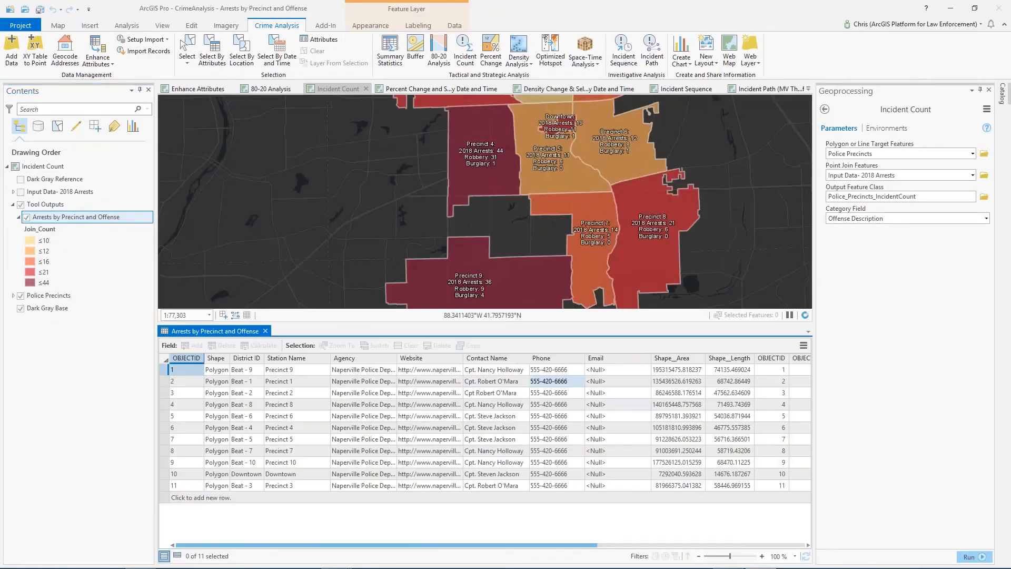
pyautogui.moveTo(375, 545); pyautogui.dragTo(803, 541)
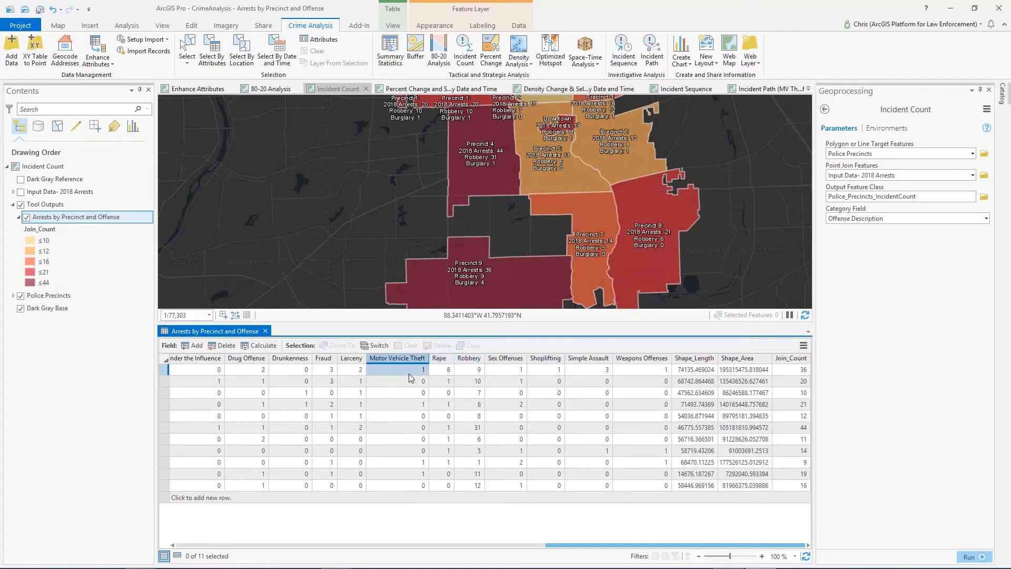
# Examine the remaining offense category fields in the Arrests by Precinct and Offense table, and close the table
pyautogui.moveTo(558, 547); pyautogui.dragTo(422, 562)
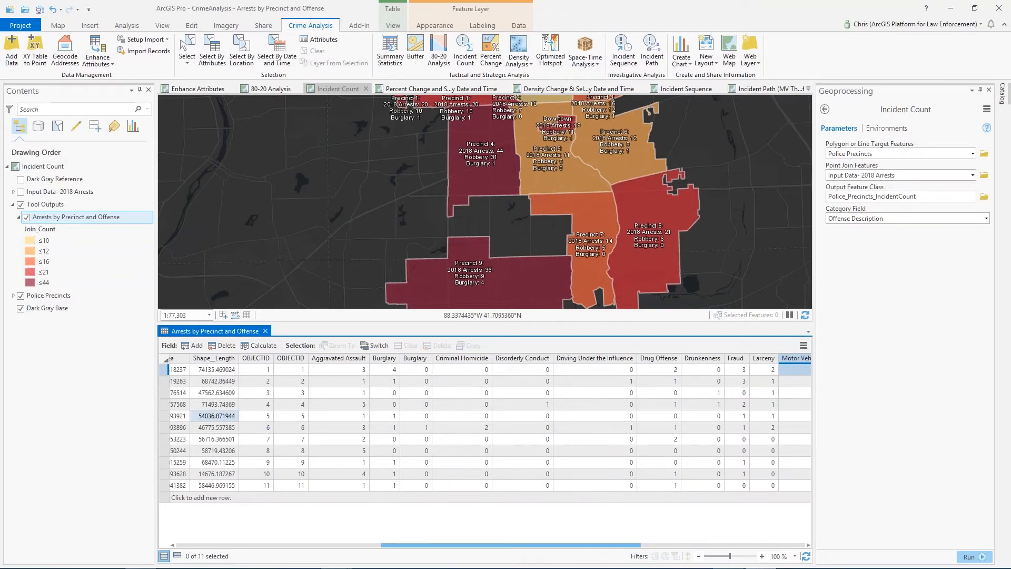
pyautogui.moveTo(566, 545)
pyautogui.moveTo(565, 545); pyautogui.dragTo(621, 548)
pyautogui.moveTo(604, 301); pyautogui.dragTo(579, 295)
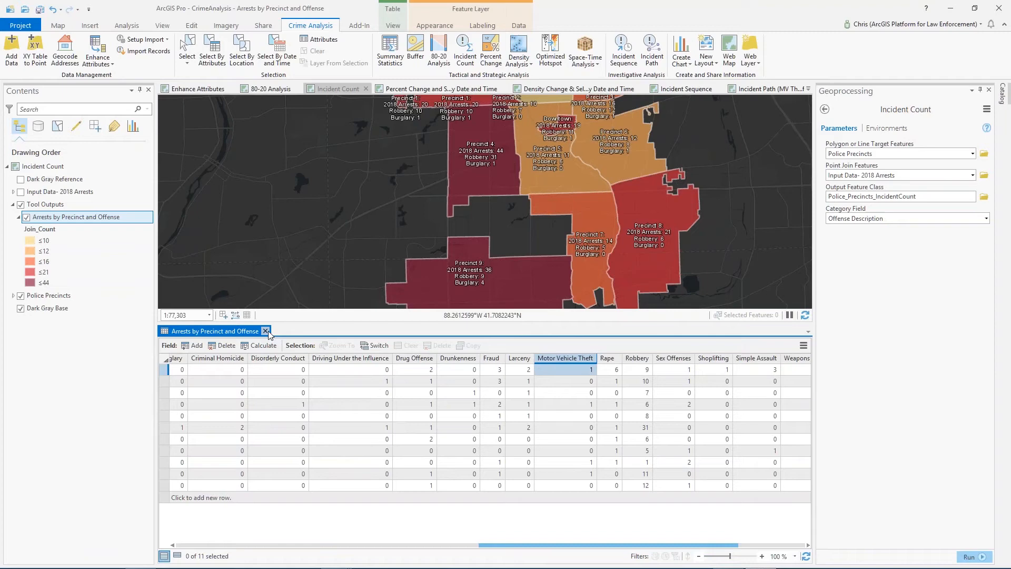
pyautogui.click(266, 331)
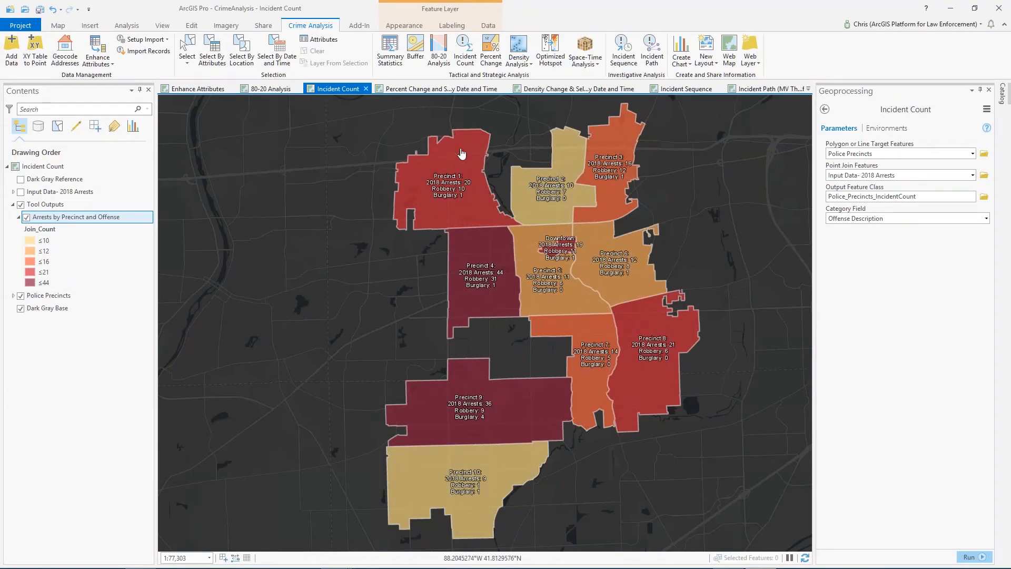
# Switch to the Percent Change and Select by Date and Time map and start Select By Date and Time on Input Data- 2018 Violent Crimes
pyautogui.click(422, 89)
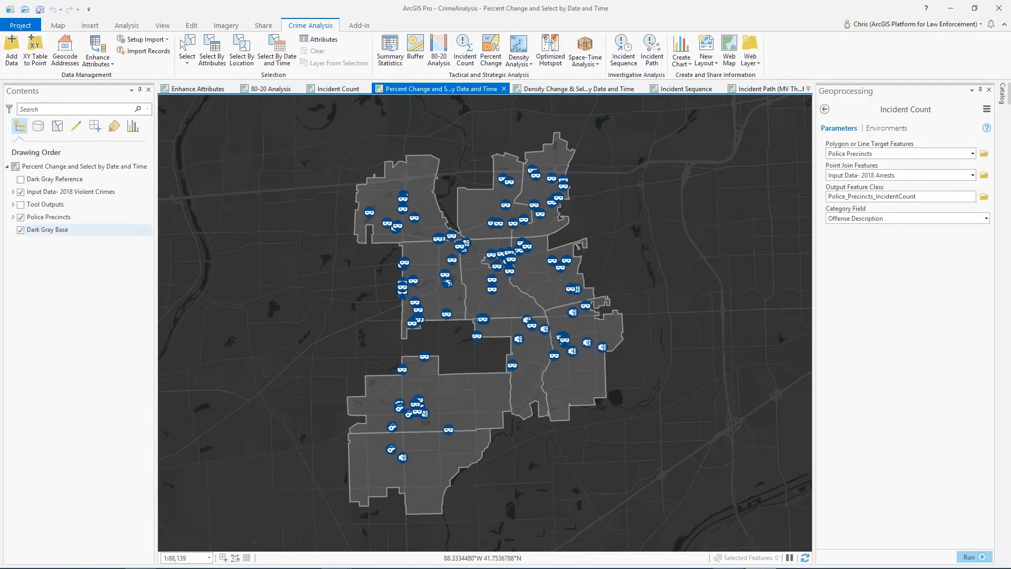
pyautogui.click(13, 204)
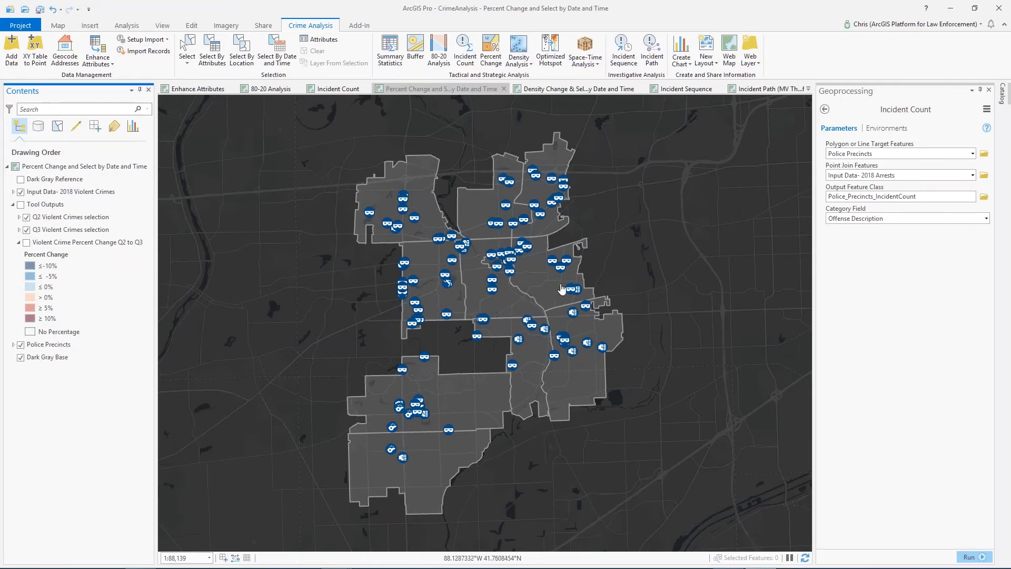
pyautogui.click(285, 51)
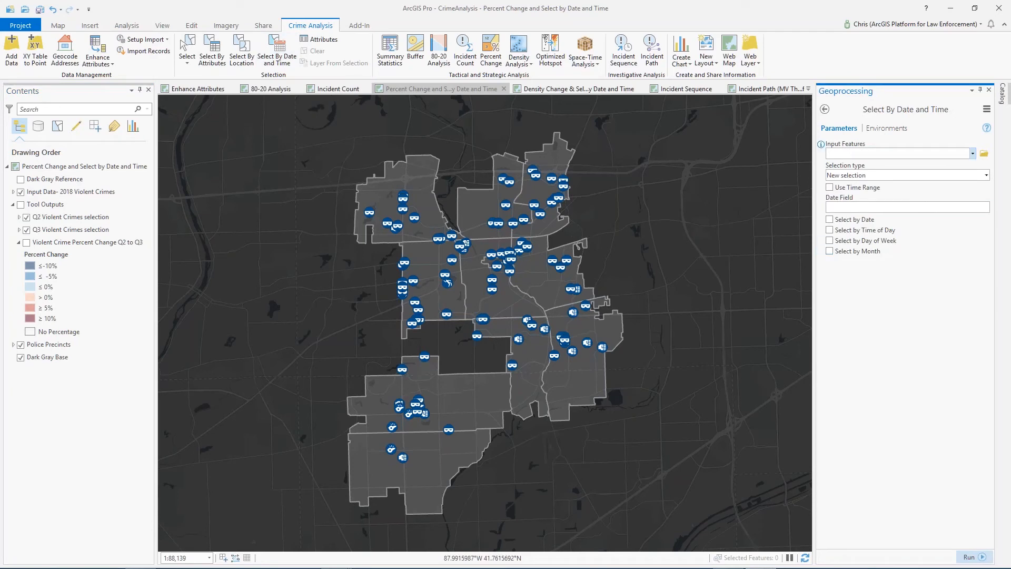
pyautogui.click(972, 153)
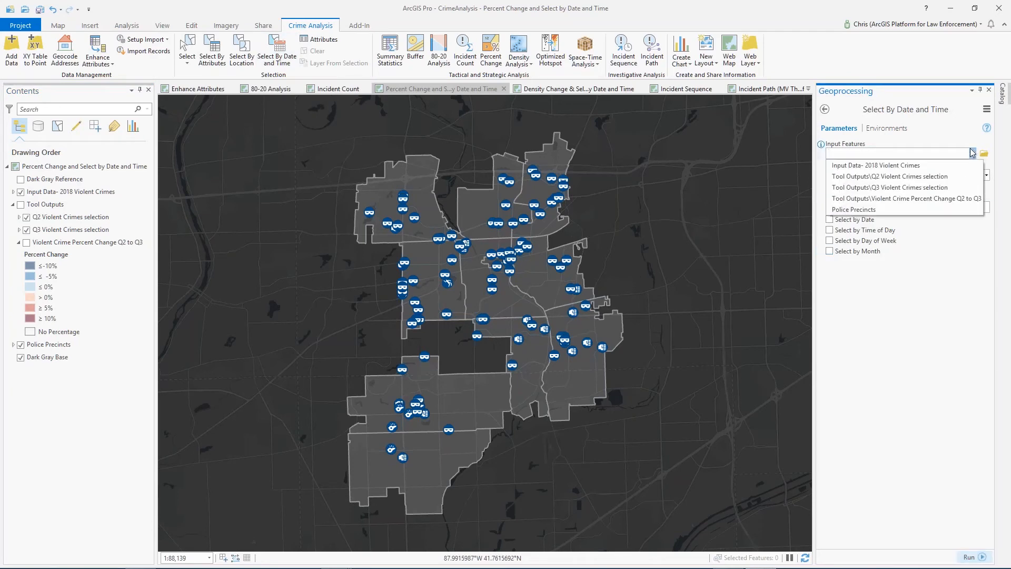
pyautogui.click(885, 165)
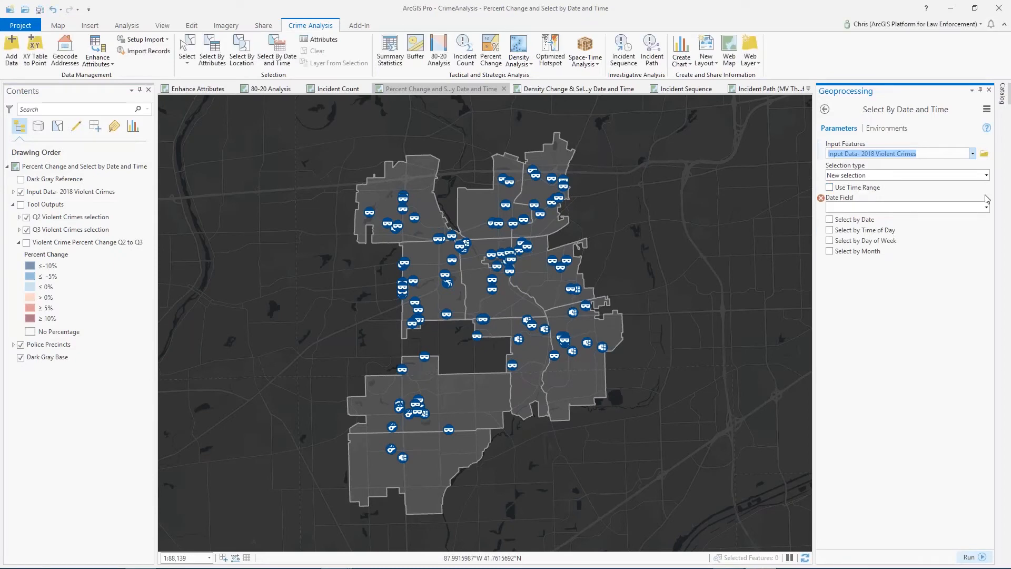
# Set Reported Date as the single date field, without a time range, and enable Select by Date with its options shown
pyautogui.click(829, 188)
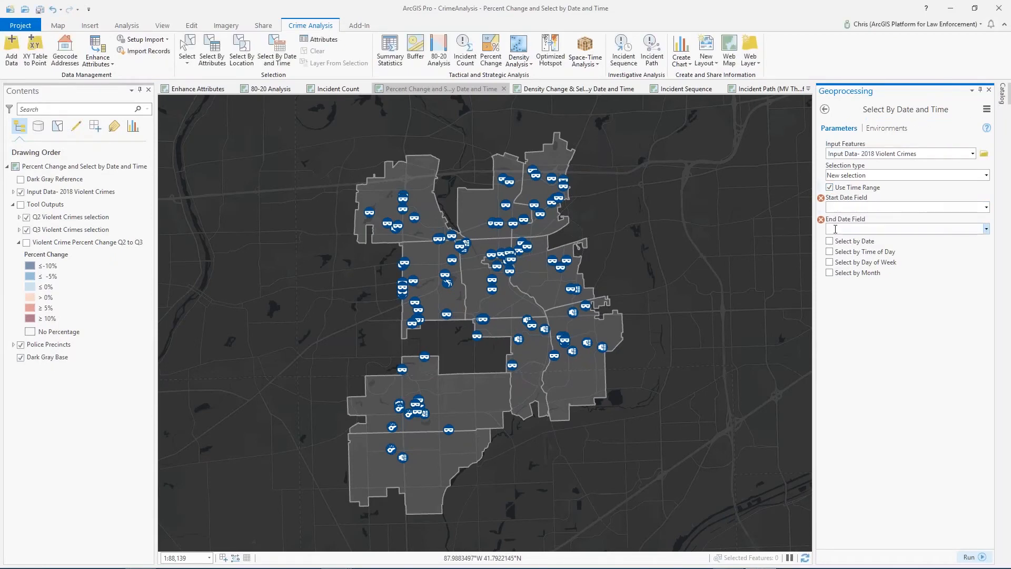
pyautogui.click(829, 188)
pyautogui.click(986, 206)
pyautogui.click(975, 239)
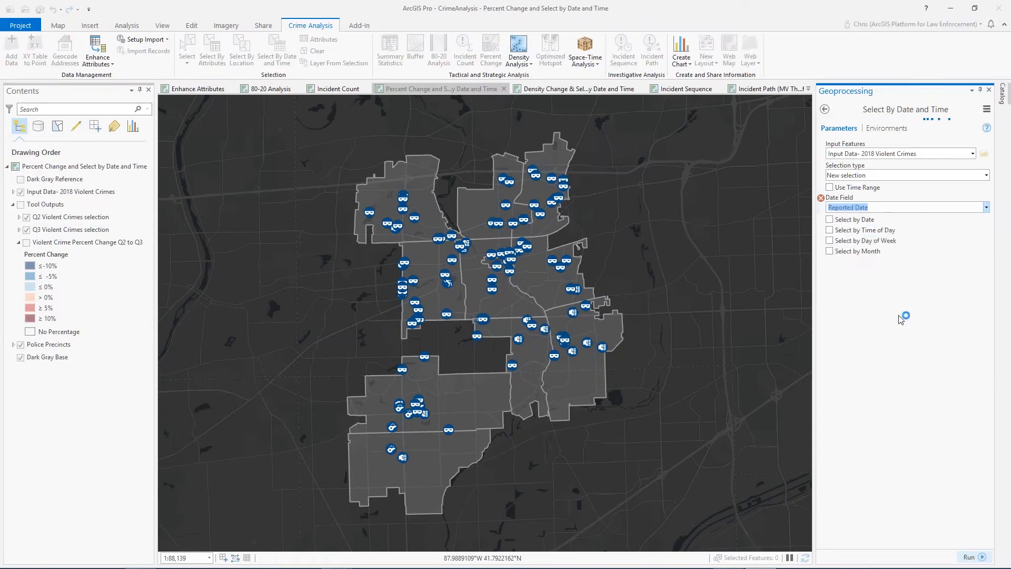
pyautogui.click(829, 220)
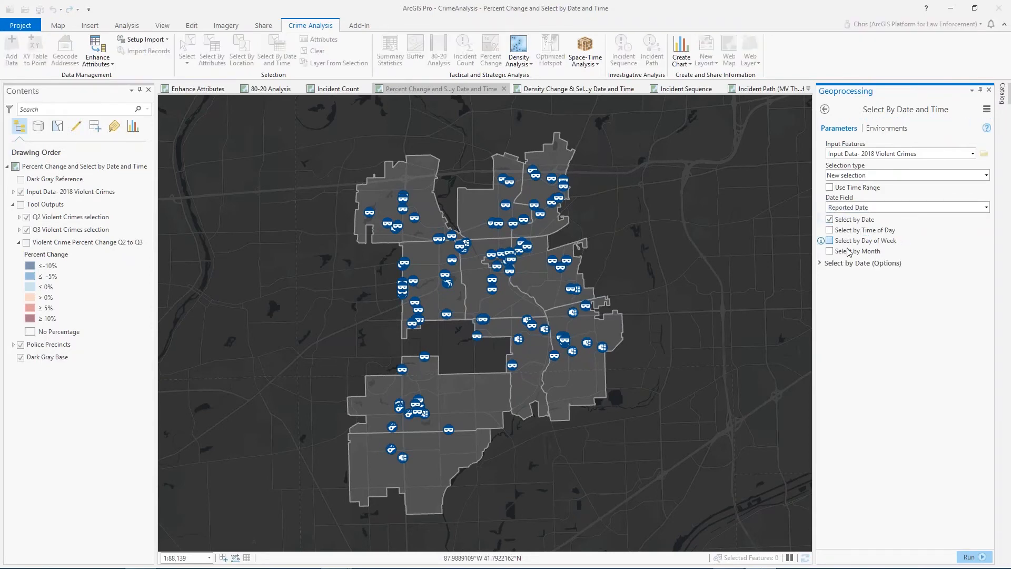
pyautogui.click(849, 263)
# Set the date selection type to By Recency with a time slice of 3 days
pyautogui.click(987, 285)
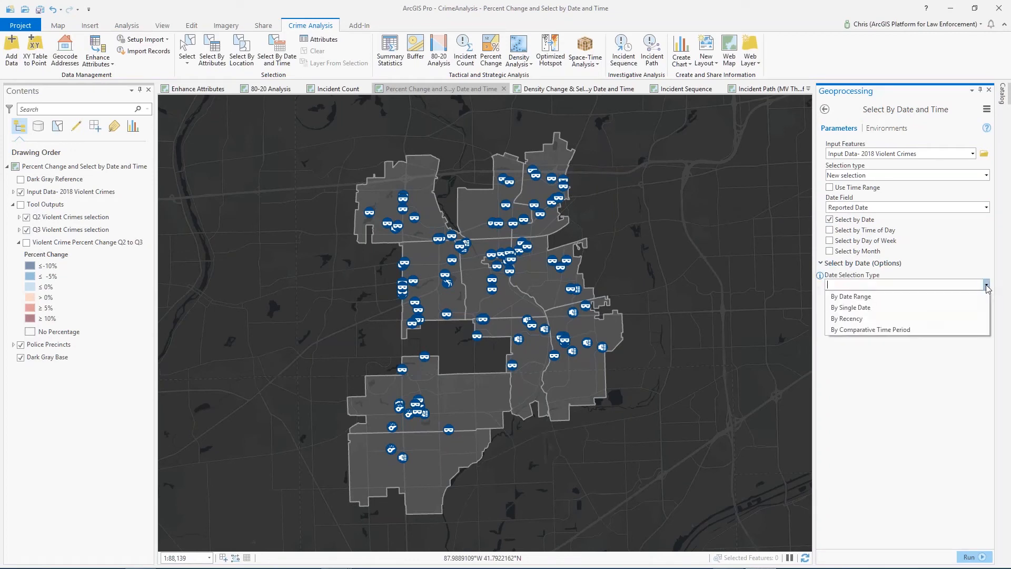
pyautogui.click(886, 318)
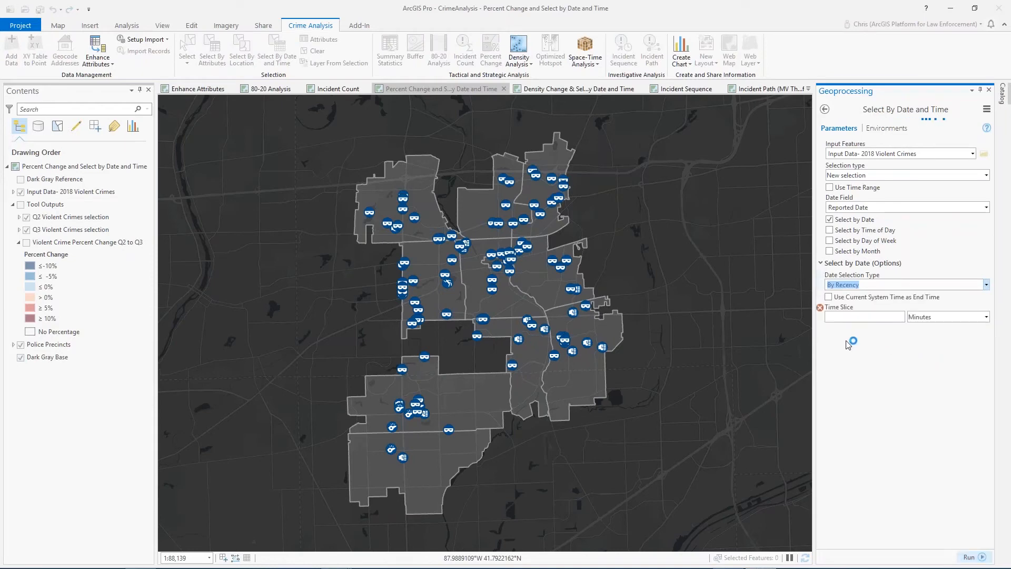
pyautogui.click(887, 316)
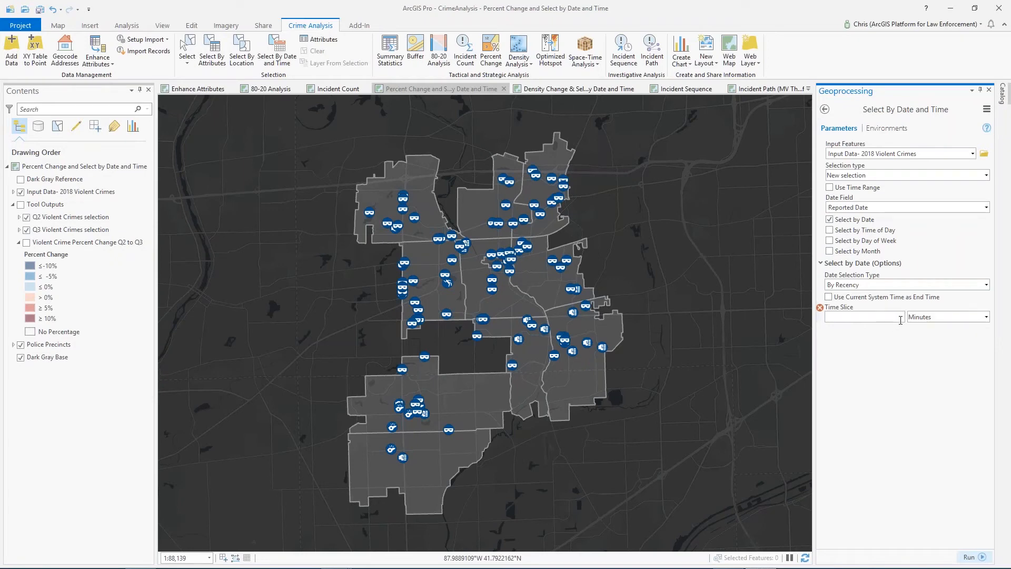
pyautogui.click(986, 316)
pyautogui.click(964, 368)
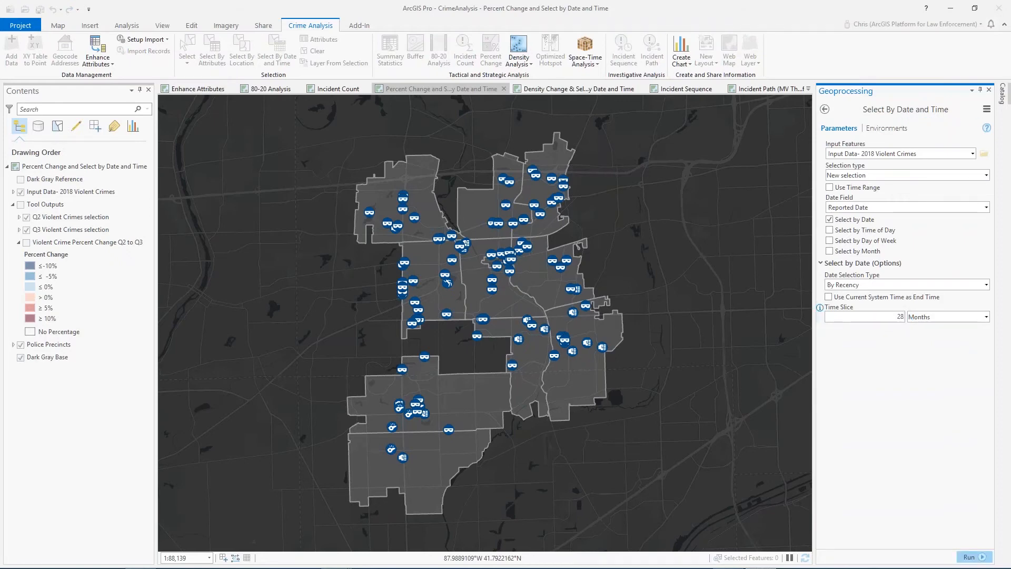
pyautogui.write('3')
pyautogui.click(986, 317)
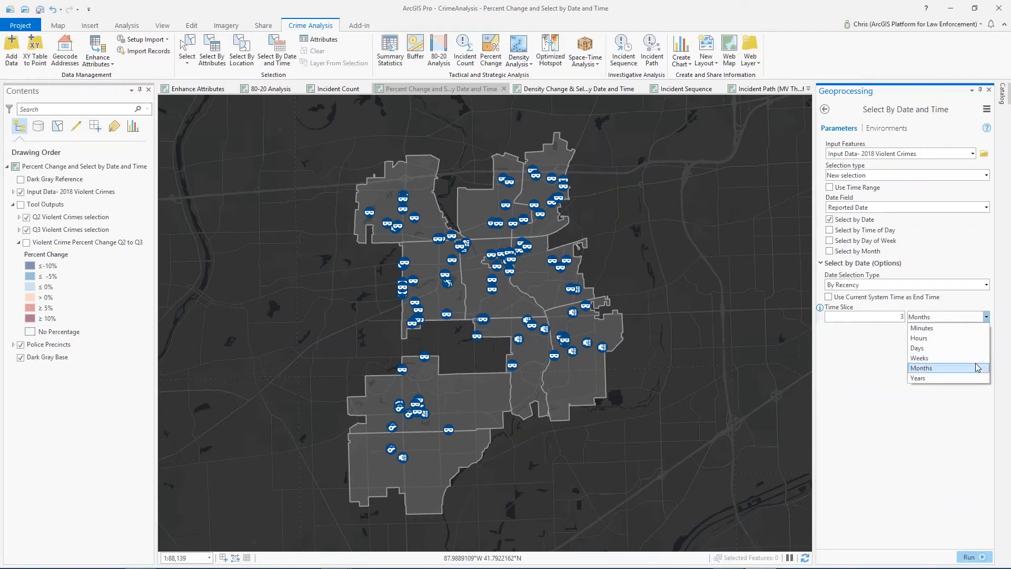
pyautogui.click(948, 348)
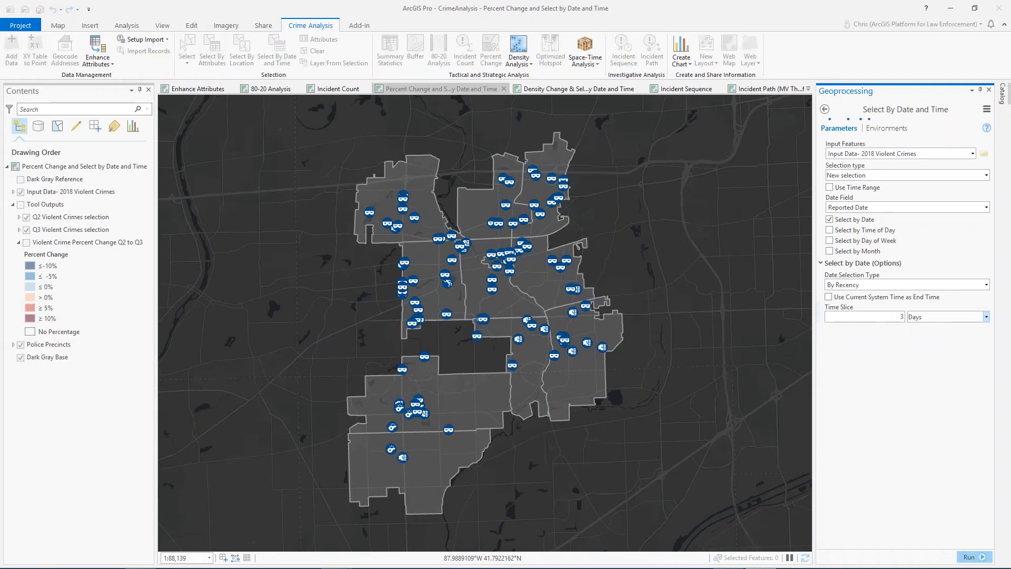
# Set the date selection type to By Comparative Time Period with a time slice of 28 days
pyautogui.click(869, 286)
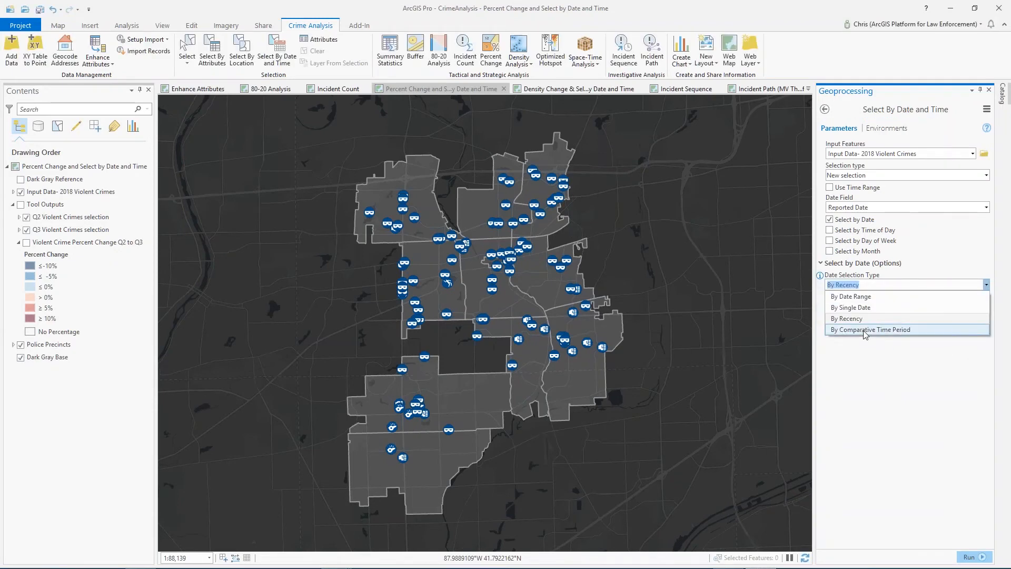
pyautogui.click(862, 329)
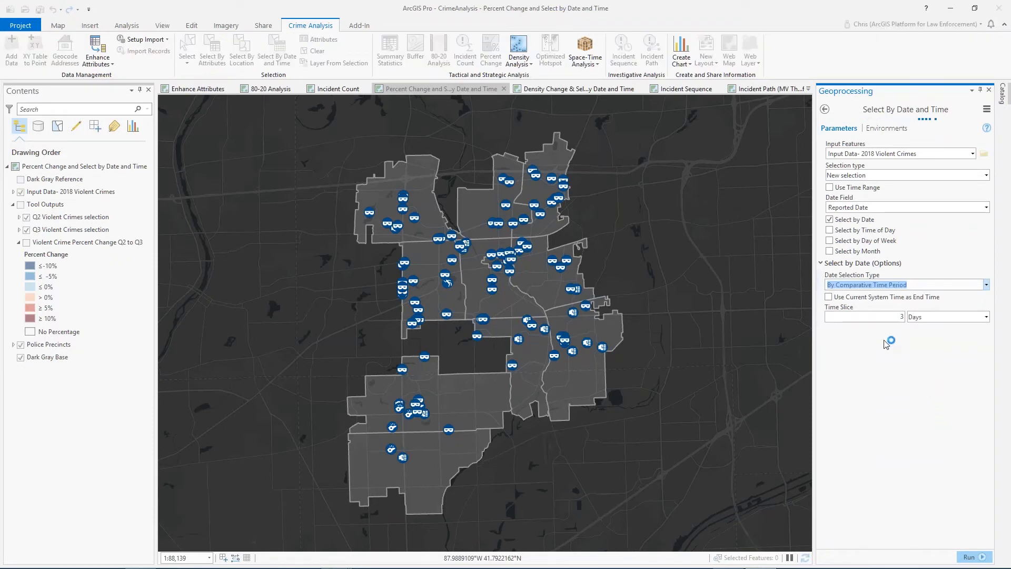
pyautogui.doubleClick(901, 318)
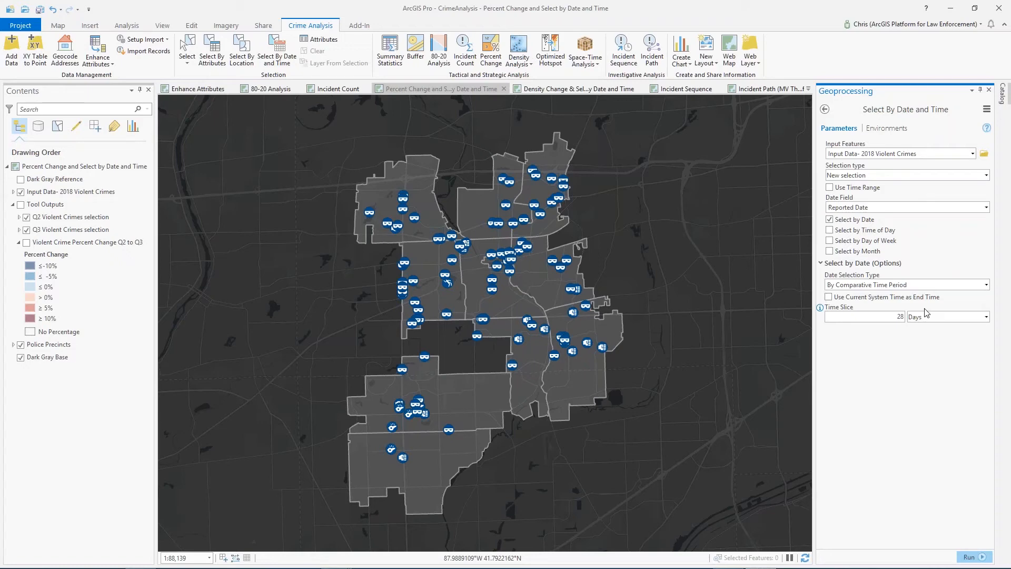
pyautogui.click(987, 284)
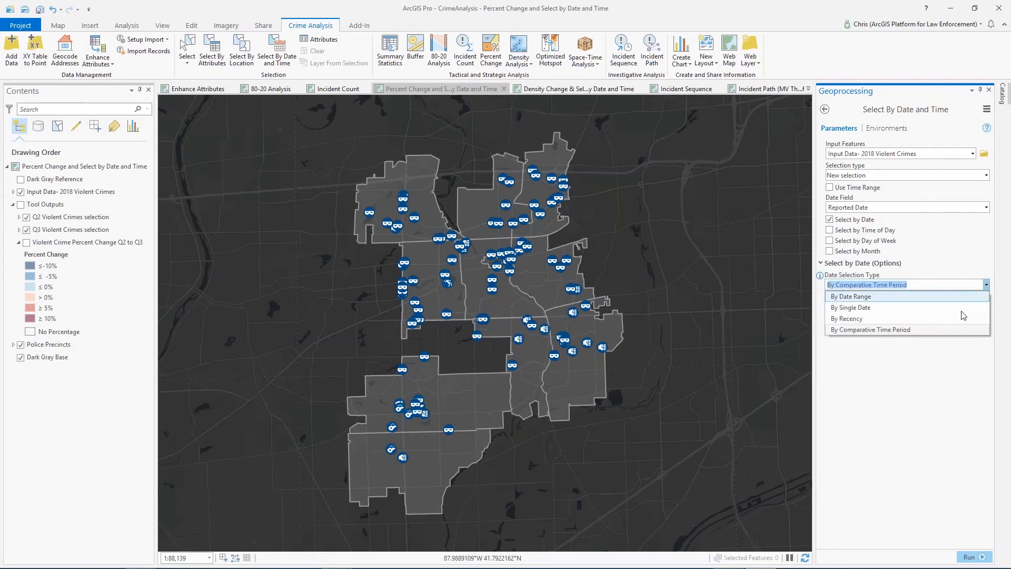
pyautogui.click(959, 316)
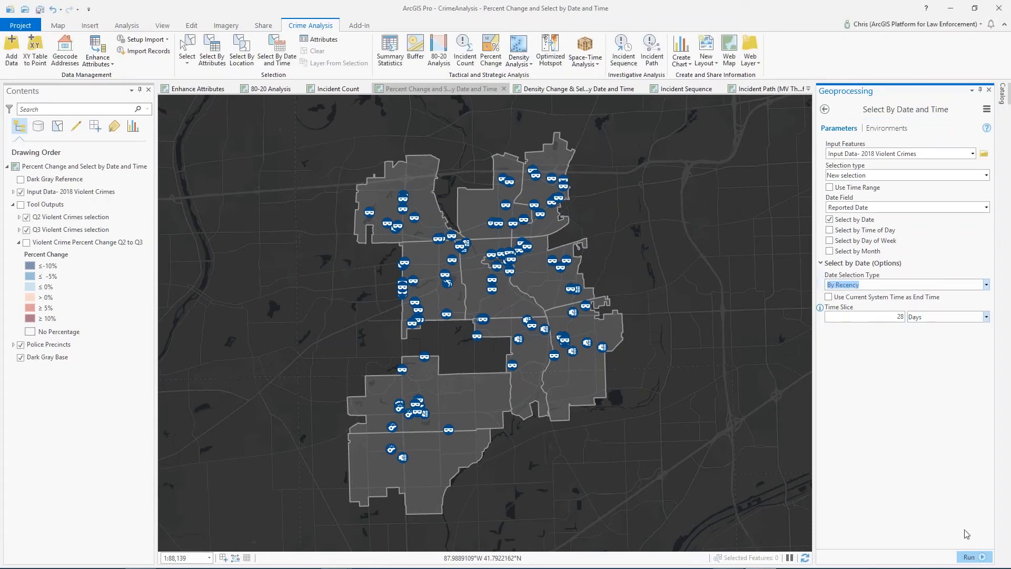
pyautogui.click(987, 284)
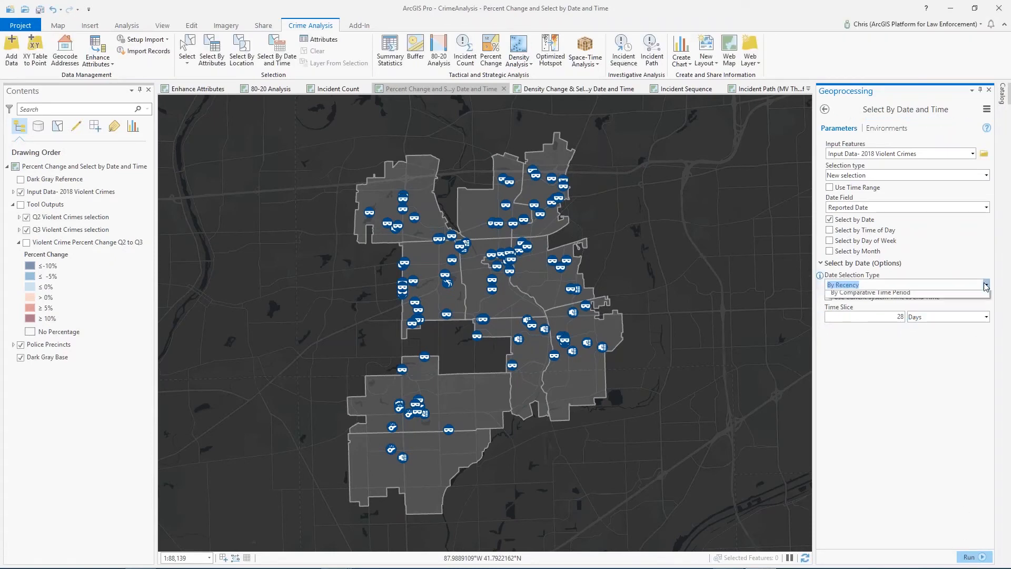
pyautogui.click(942, 331)
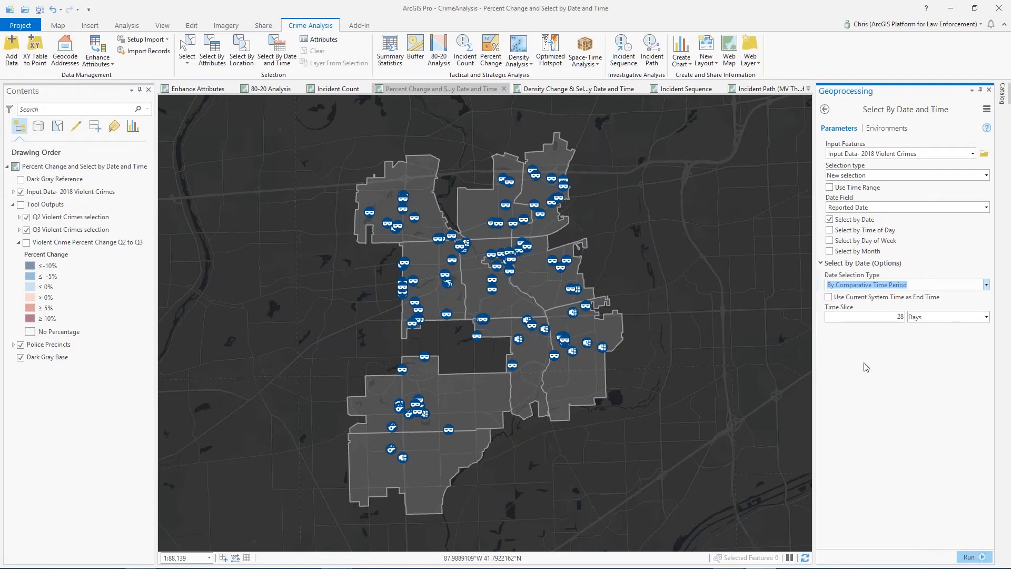
# Enable selection by time of day, day of week and month with their options shown, using Specify Days for the day-of-week type
pyautogui.click(822, 264)
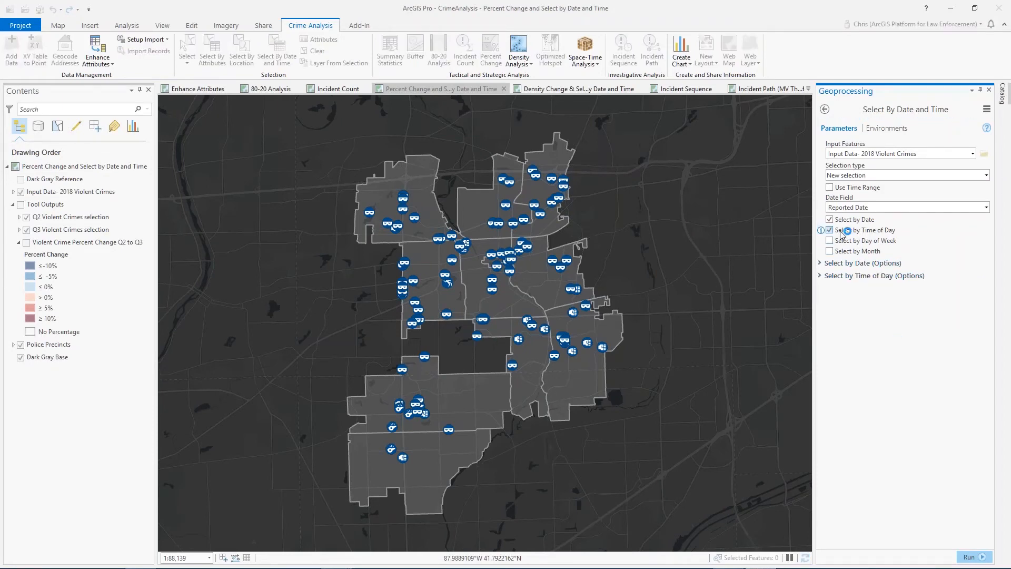
pyautogui.click(823, 275)
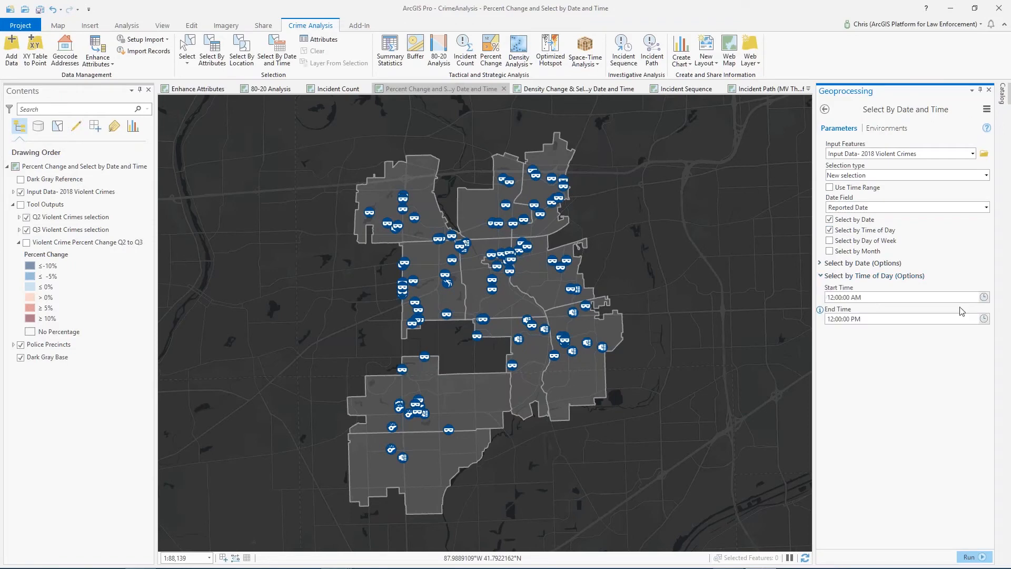
pyautogui.click(829, 240)
pyautogui.click(837, 334)
pyautogui.click(985, 355)
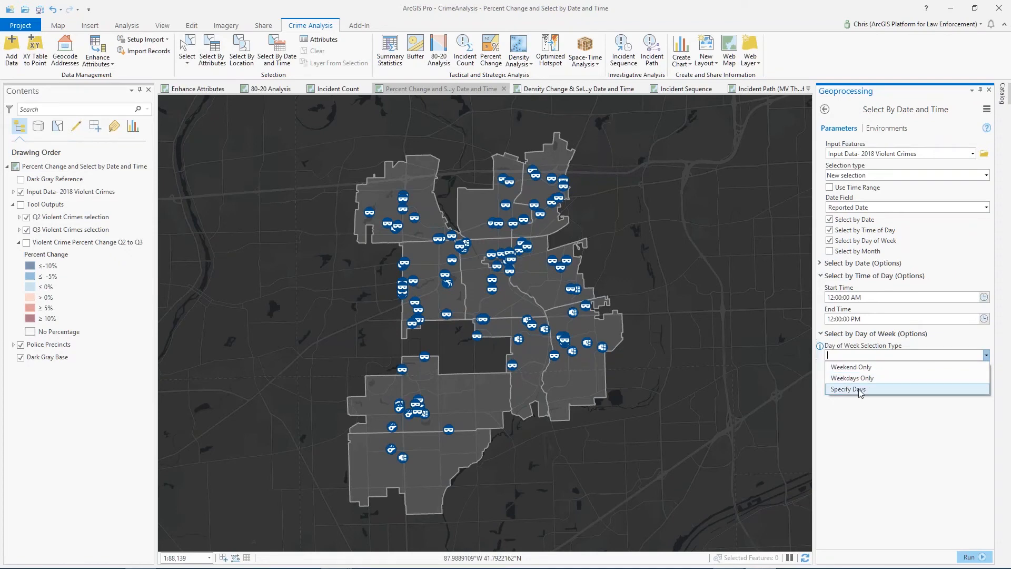
pyautogui.click(858, 389)
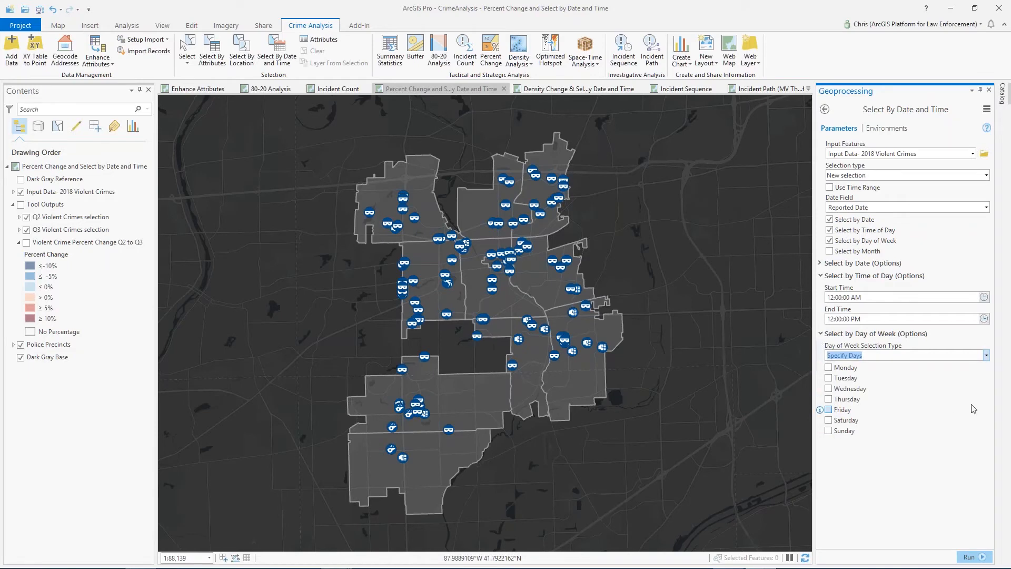
pyautogui.click(829, 251)
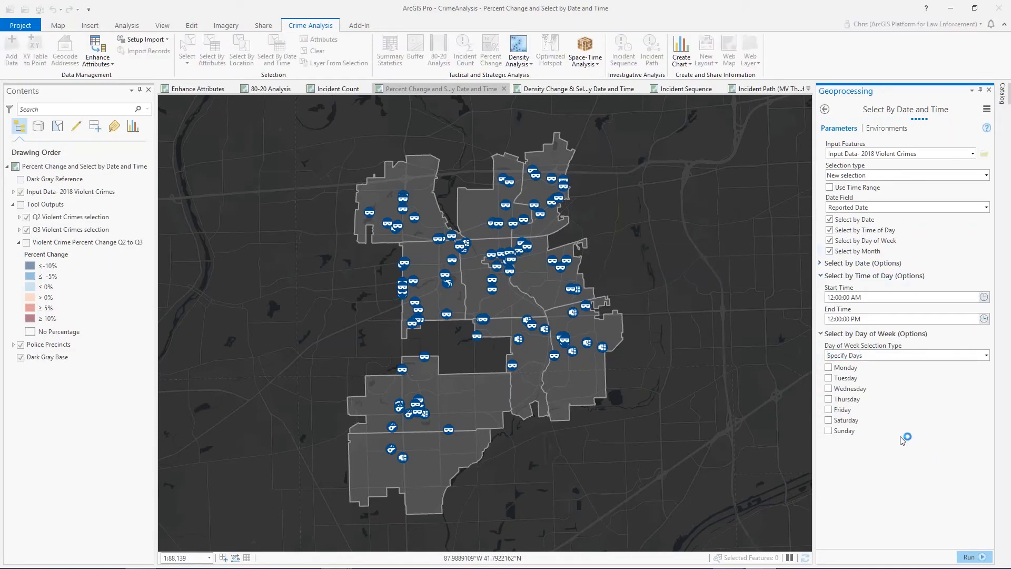
pyautogui.click(822, 444)
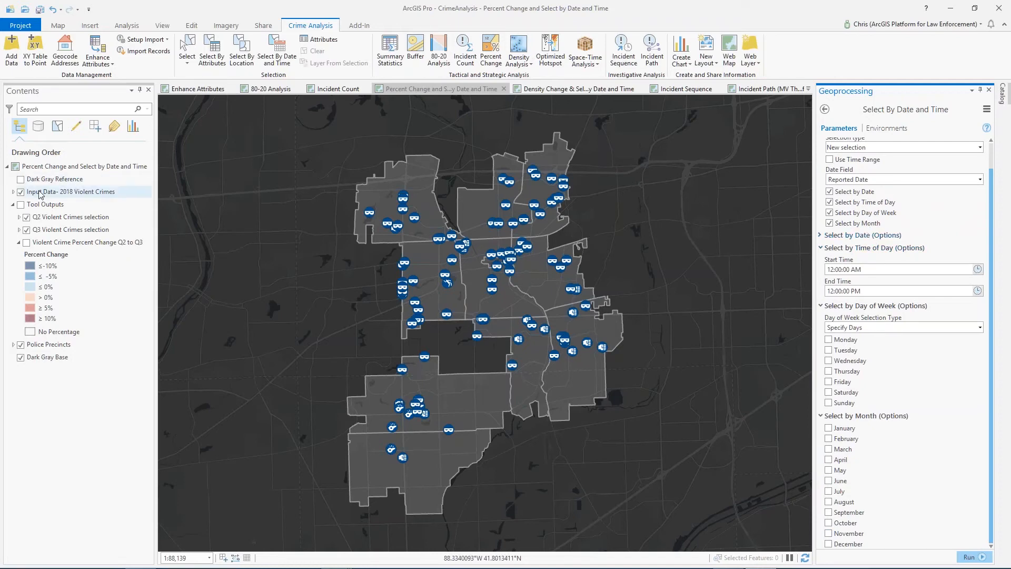
# Hide the Input Data- 2018 Violent Crimes layer and show the Tool Outputs group on the map
pyautogui.click(21, 192)
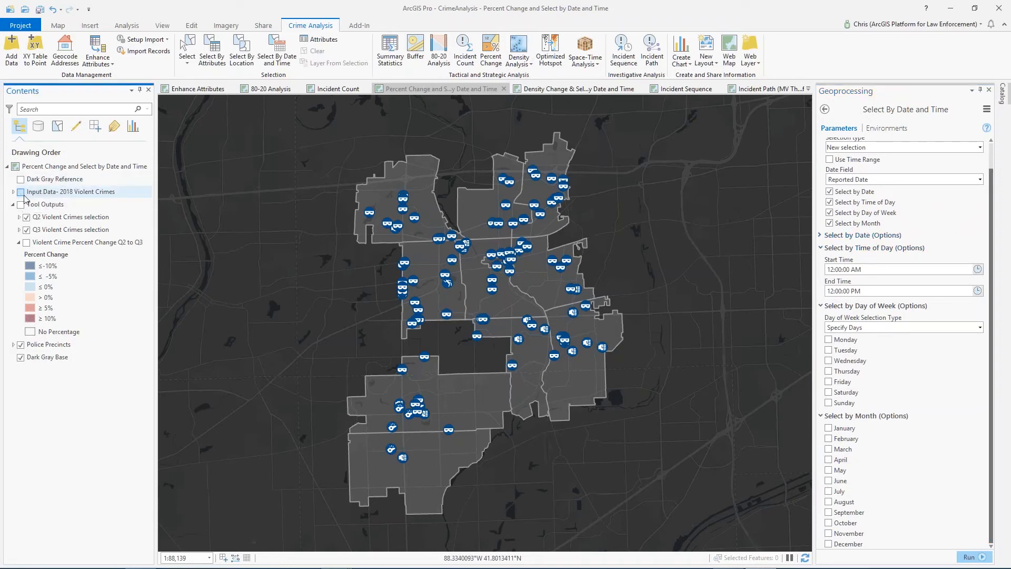
pyautogui.click(21, 204)
# Examine the offense symbols in the legends of the Q2 and Q3 Violent Crimes selection layers
pyautogui.click(19, 217)
pyautogui.click(19, 217)
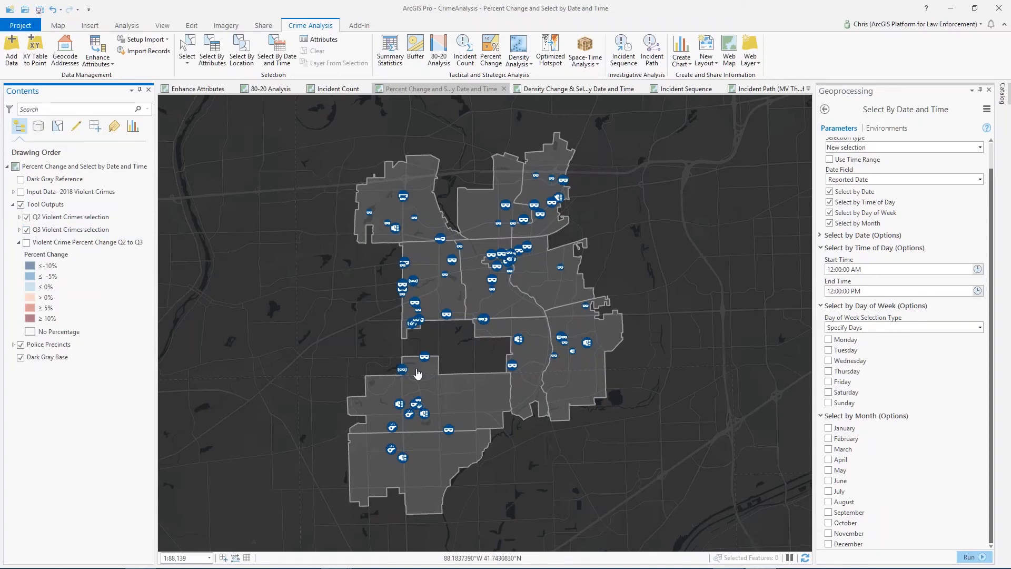
pyautogui.click(18, 230)
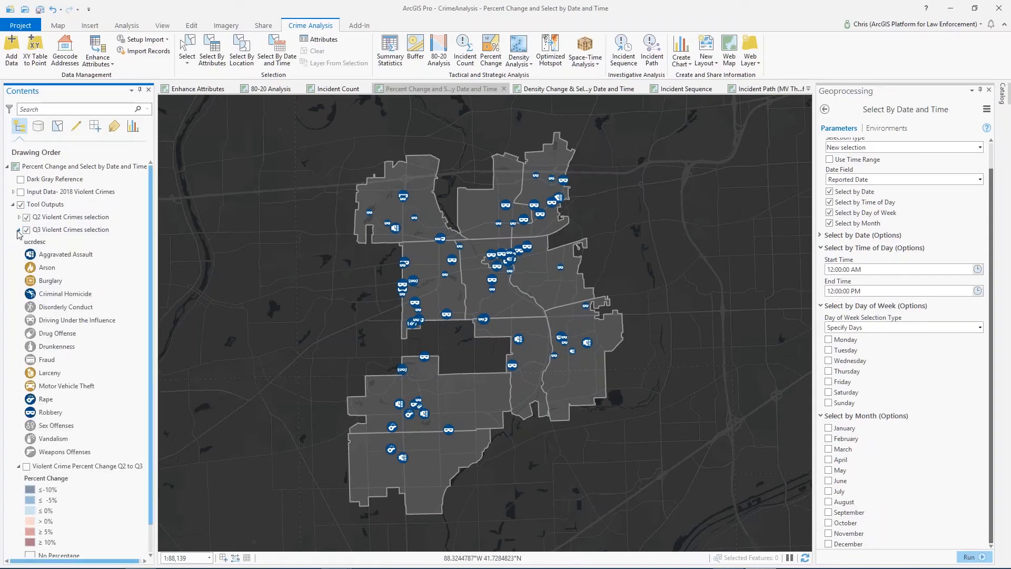
pyautogui.click(18, 231)
pyautogui.click(19, 218)
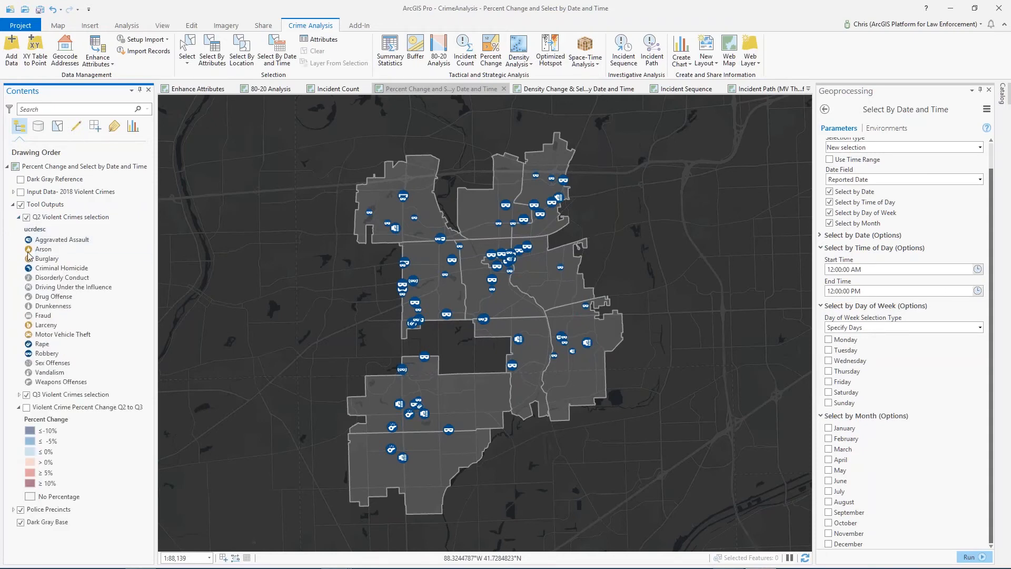
# Review the Q3 Violent Crimes selection legend and leave both the Q2 and Q3 layer legends collapsed
pyautogui.click(19, 217)
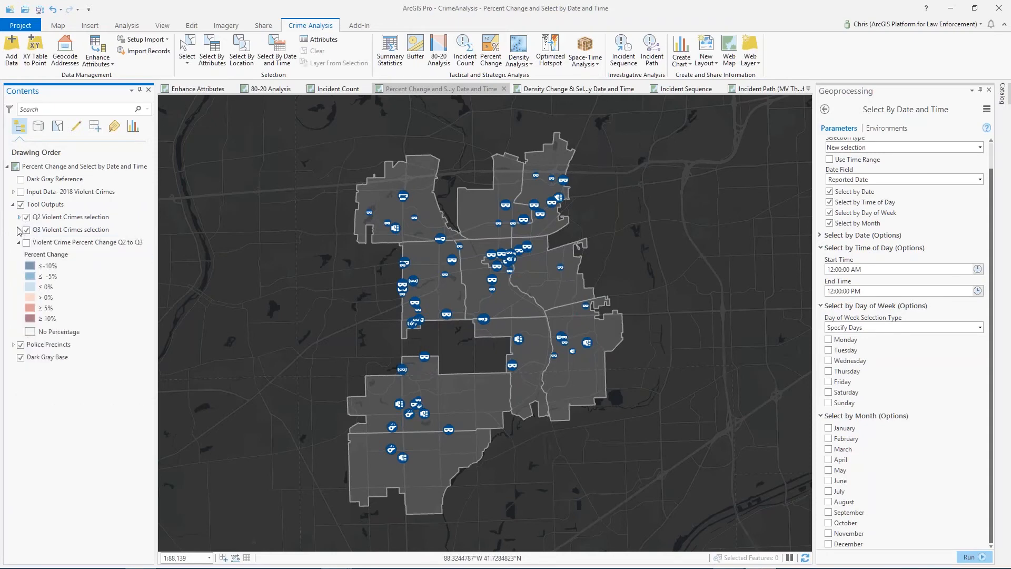
pyautogui.click(19, 230)
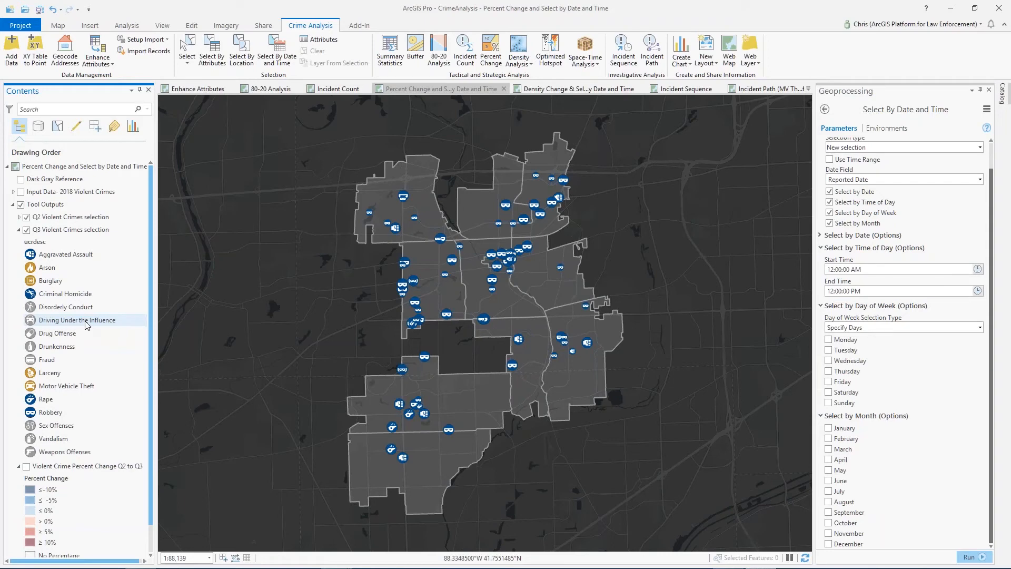
pyautogui.click(19, 230)
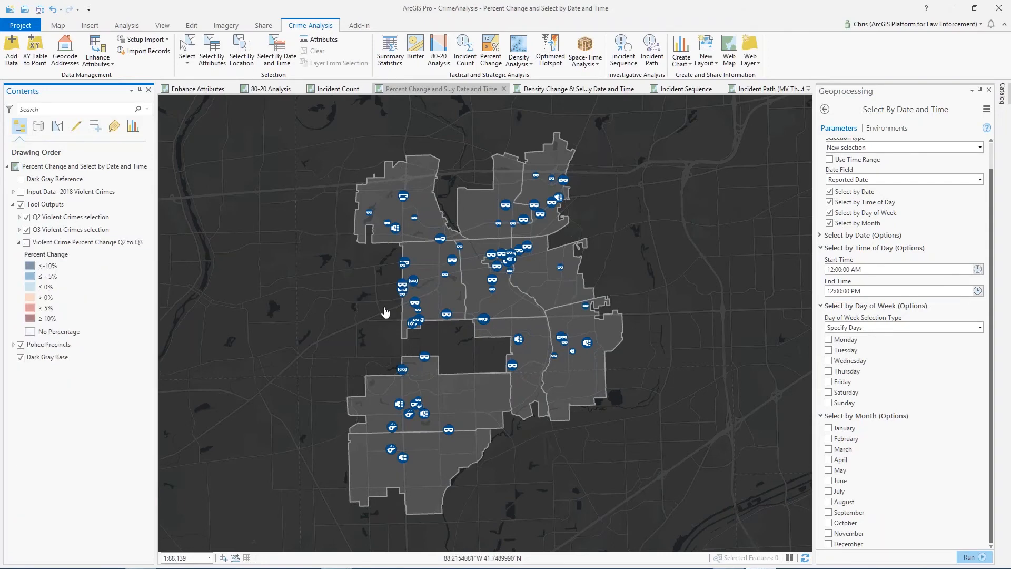
# Set up Percent Change with Q3 crimes as current, Q2 as previous and Police Precincts as comparison, and show the Violent Crime Percent Change layer
pyautogui.click(491, 50)
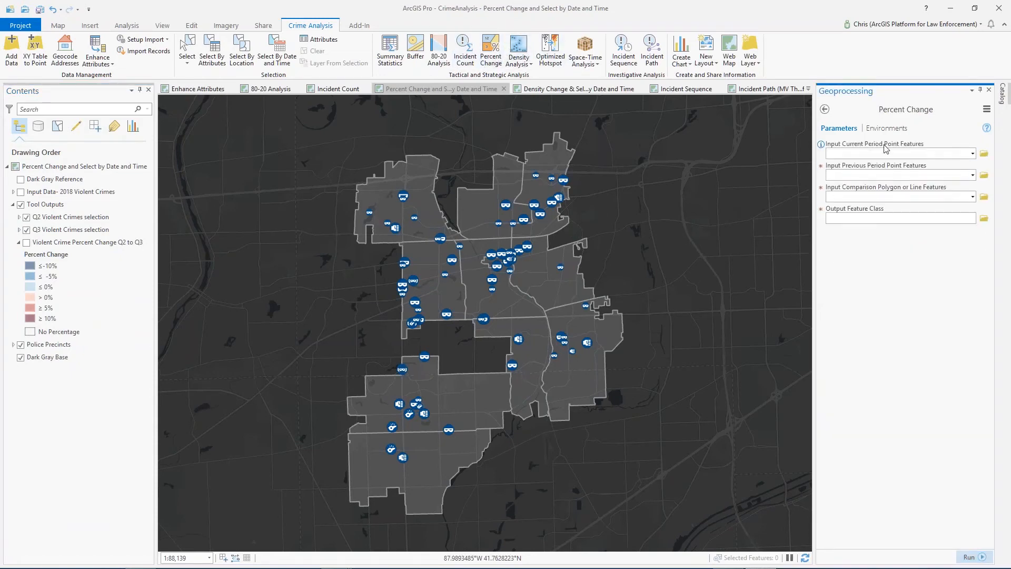
pyautogui.click(973, 154)
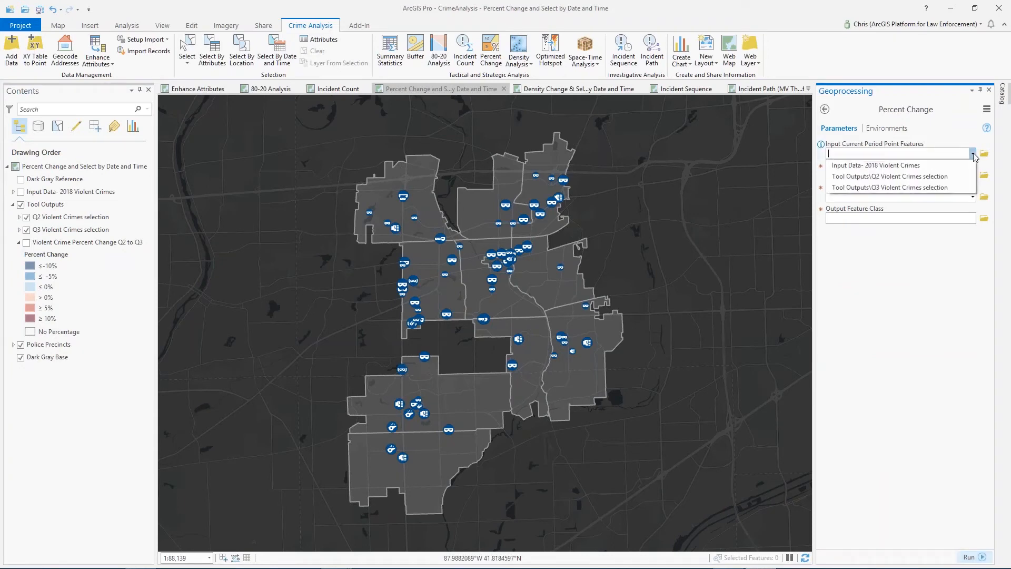
pyautogui.click(890, 188)
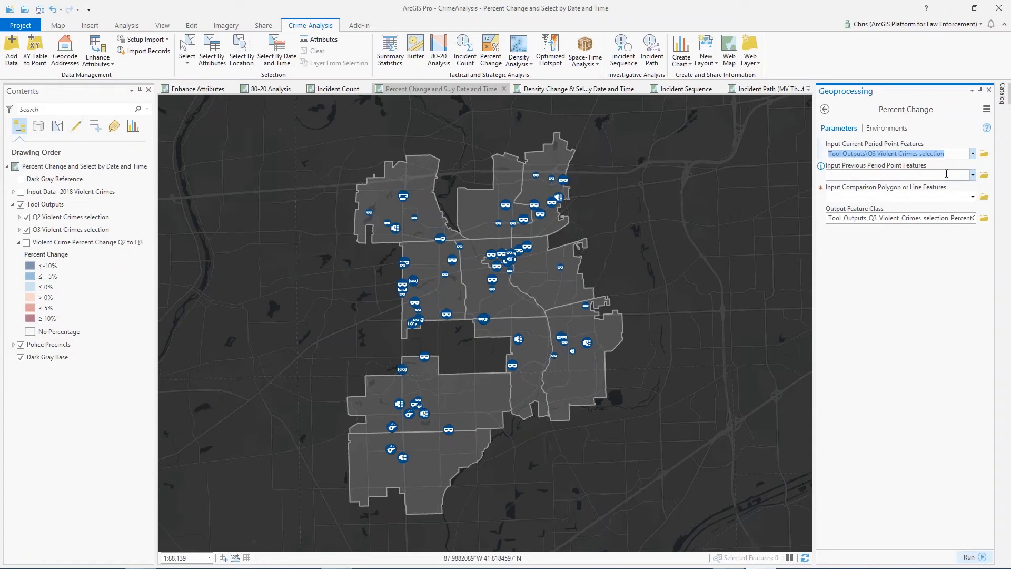
pyautogui.click(973, 176)
pyautogui.click(931, 198)
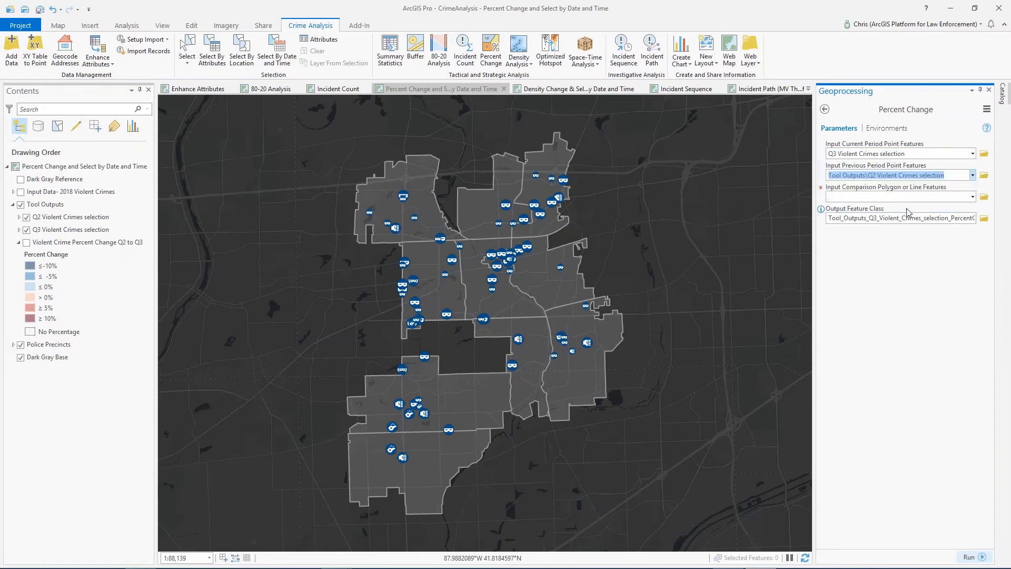
pyautogui.click(973, 197)
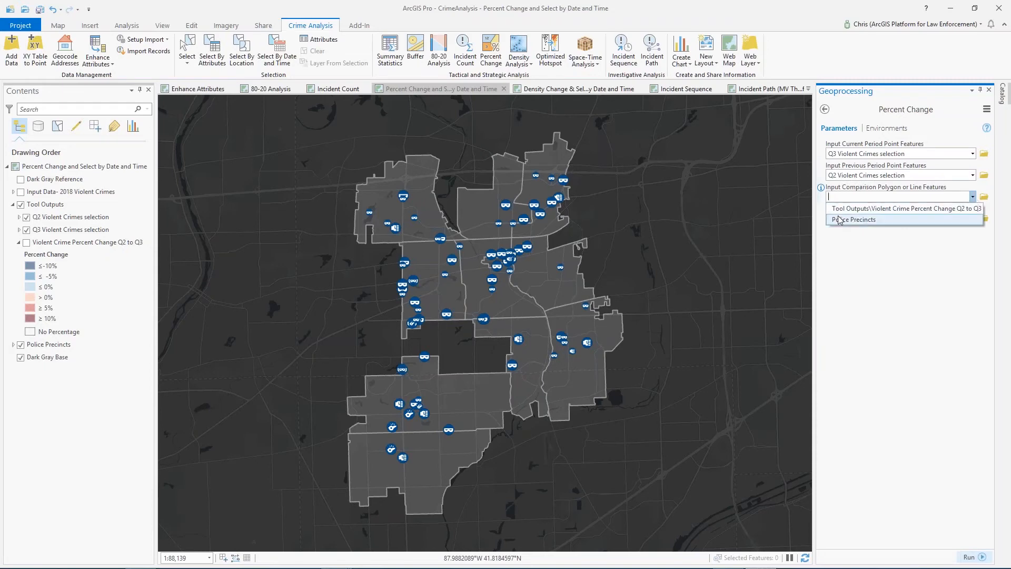
pyautogui.click(854, 219)
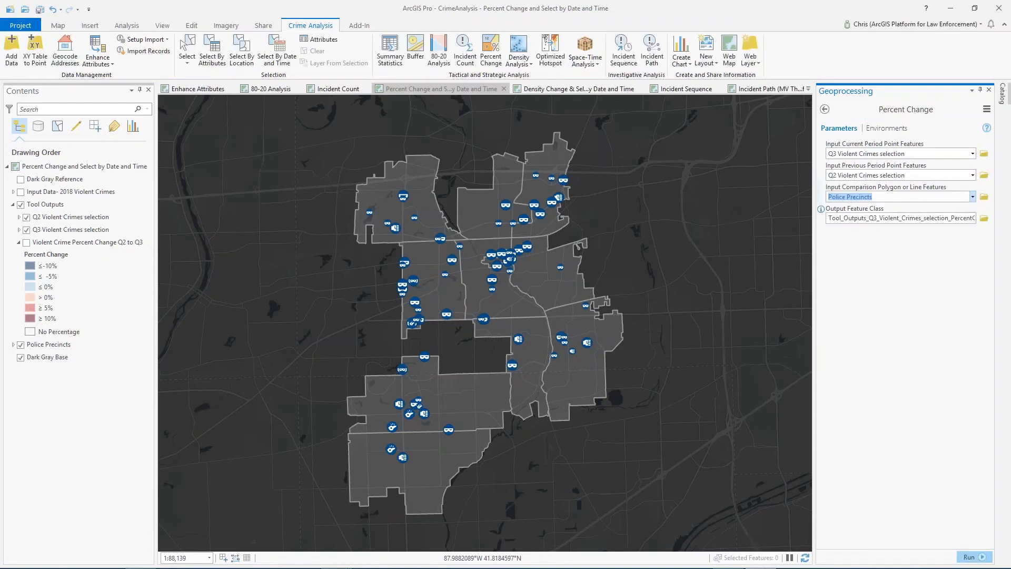
pyautogui.click(26, 243)
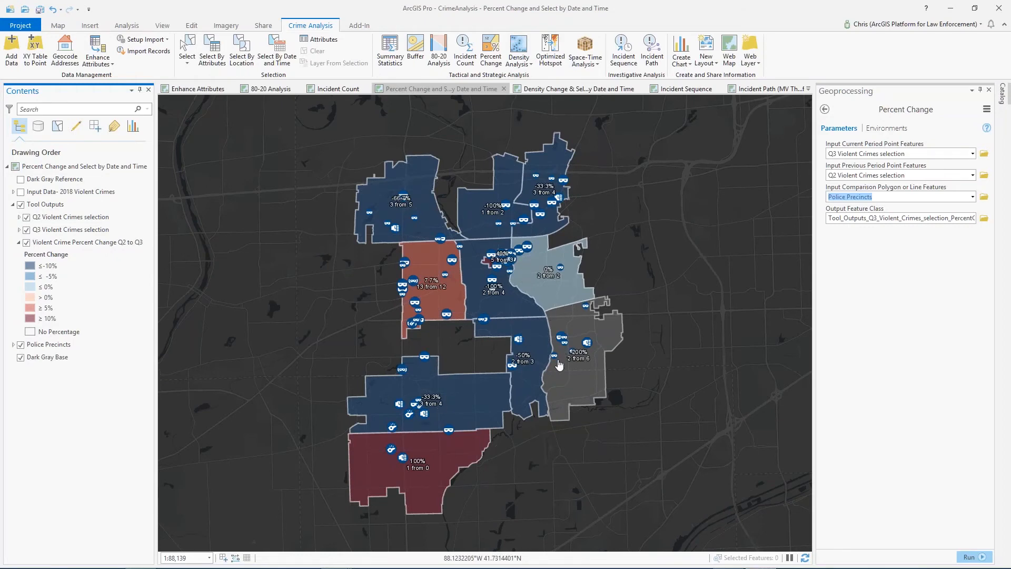
# Open the Density Change tool on the Density Change & Select By Date and Time map
pyautogui.click(549, 90)
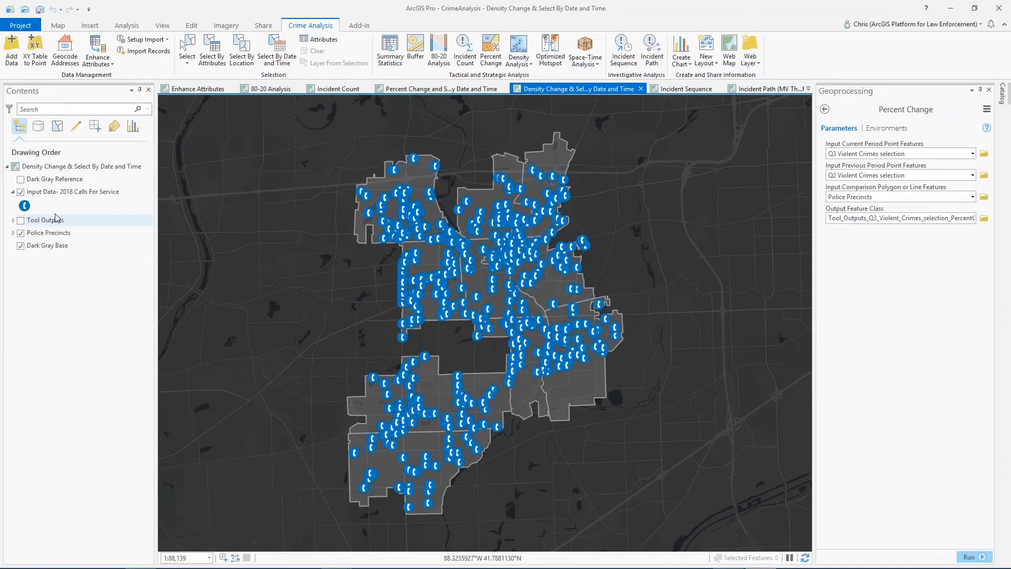
pyautogui.click(517, 64)
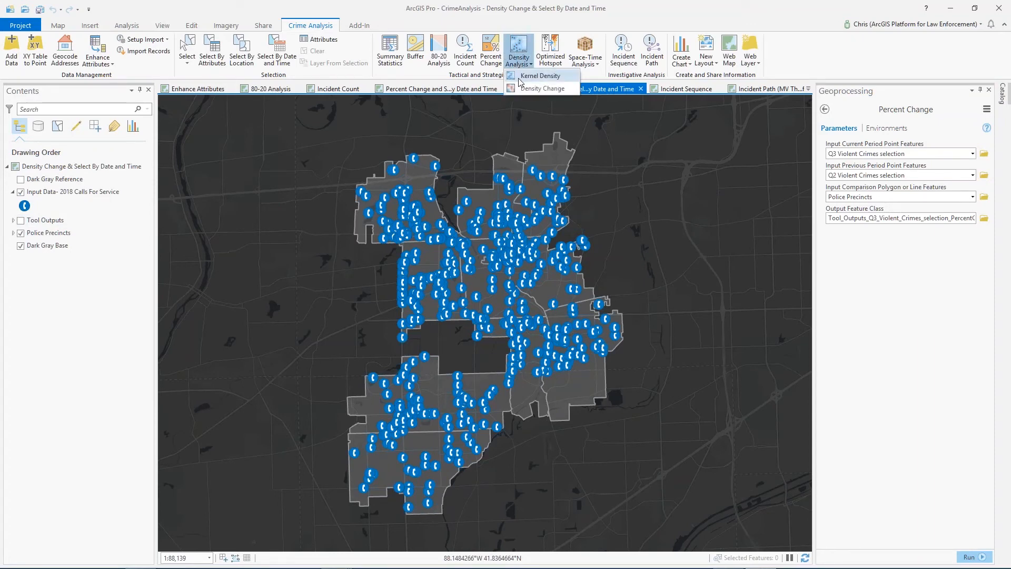
pyautogui.click(542, 88)
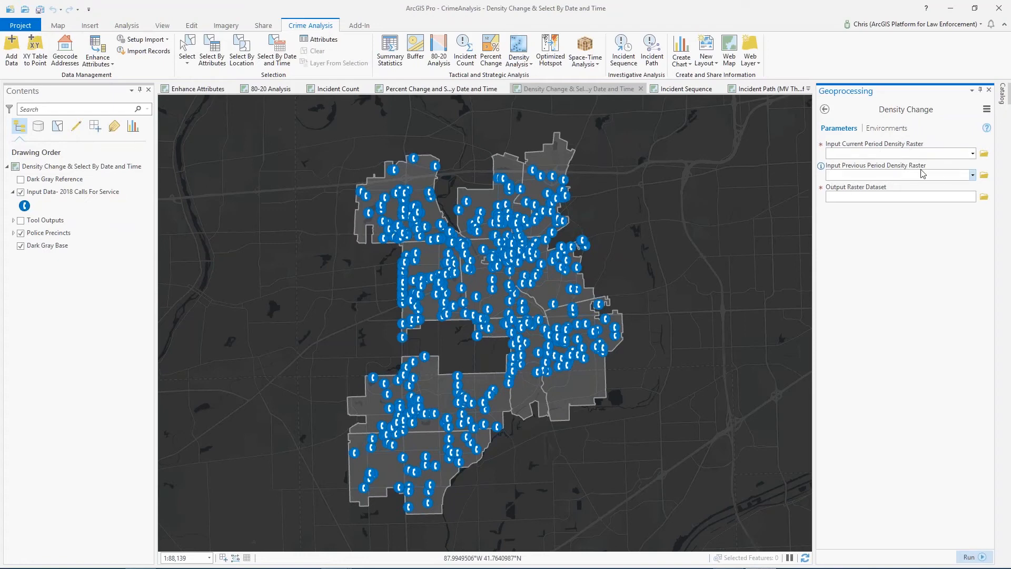
# Hide the 2018 Calls For Service input layer, and turn on the Tool Outputs group with Nighttime Changes In Call Density hidden
pyautogui.click(21, 195)
pyautogui.click(20, 193)
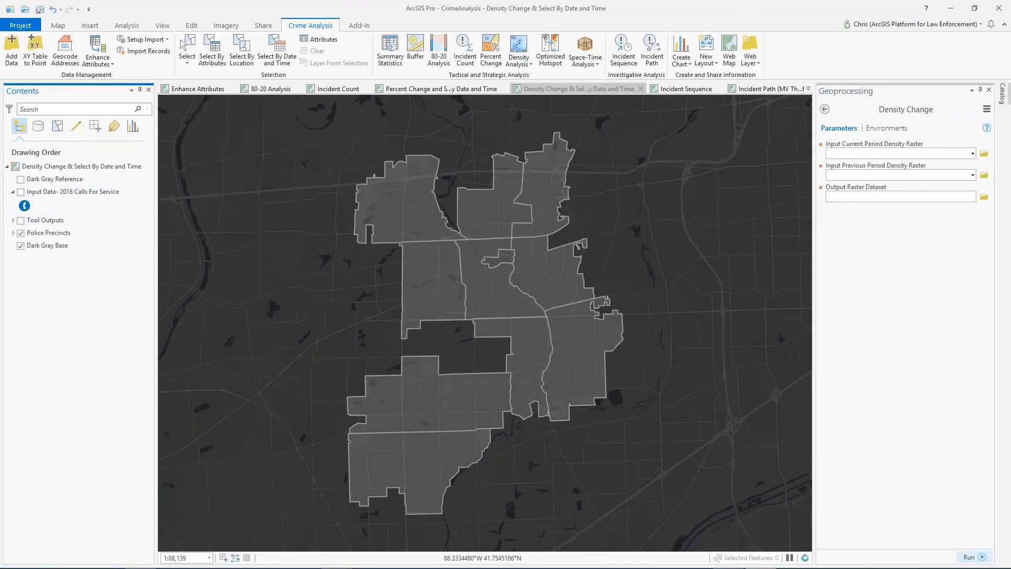
pyautogui.click(13, 221)
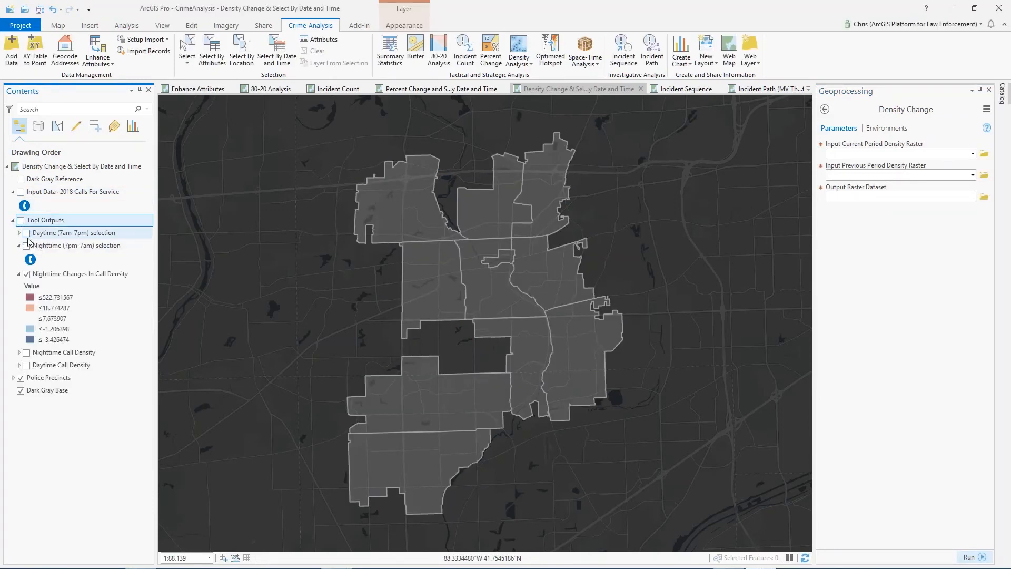
pyautogui.click(21, 222)
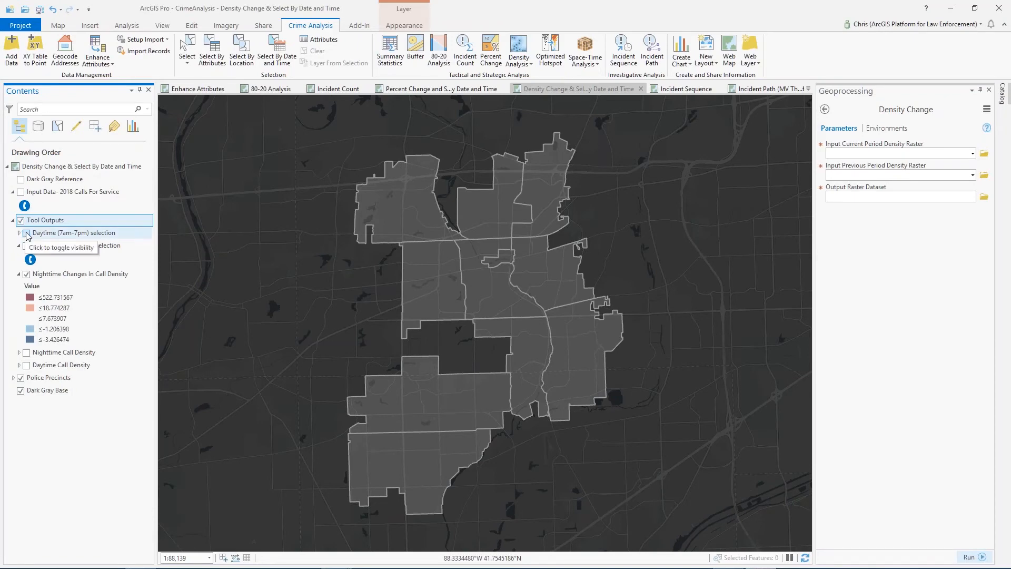
pyautogui.click(27, 274)
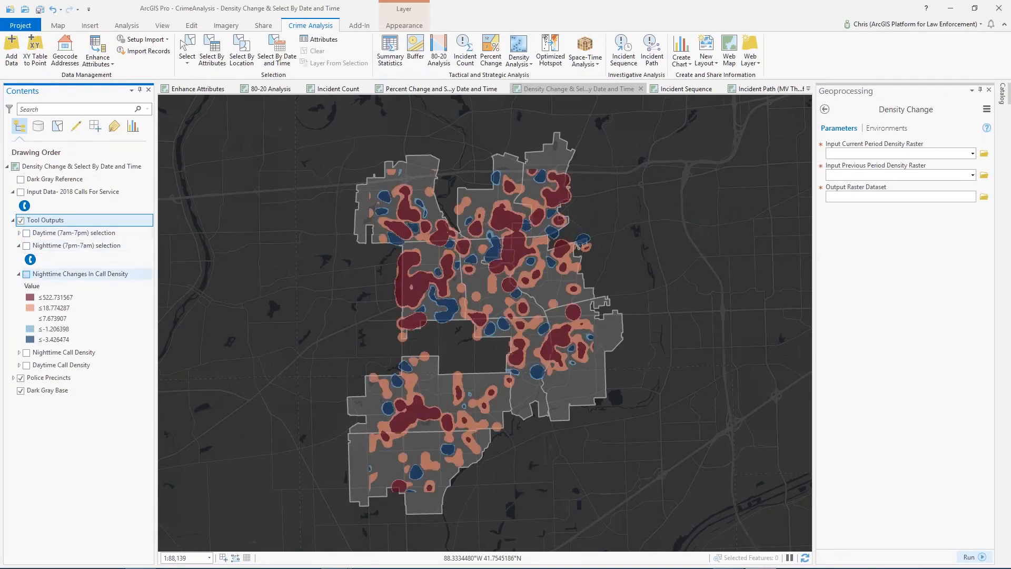
# View the Daytime (7am-7pm) and Nighttime (7pm-7am) selection layers one at a time on the map
pyautogui.click(26, 233)
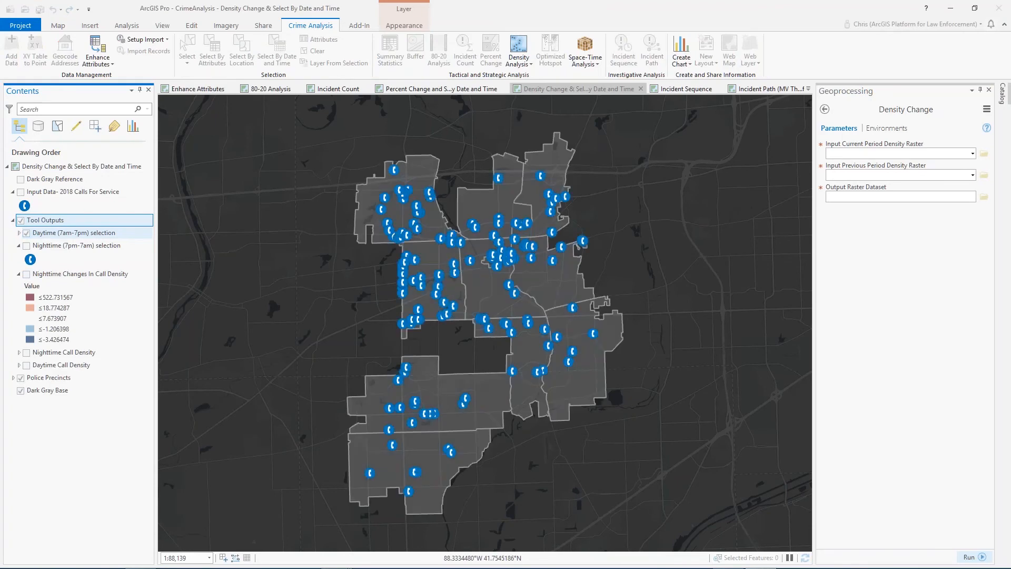
pyautogui.click(26, 233)
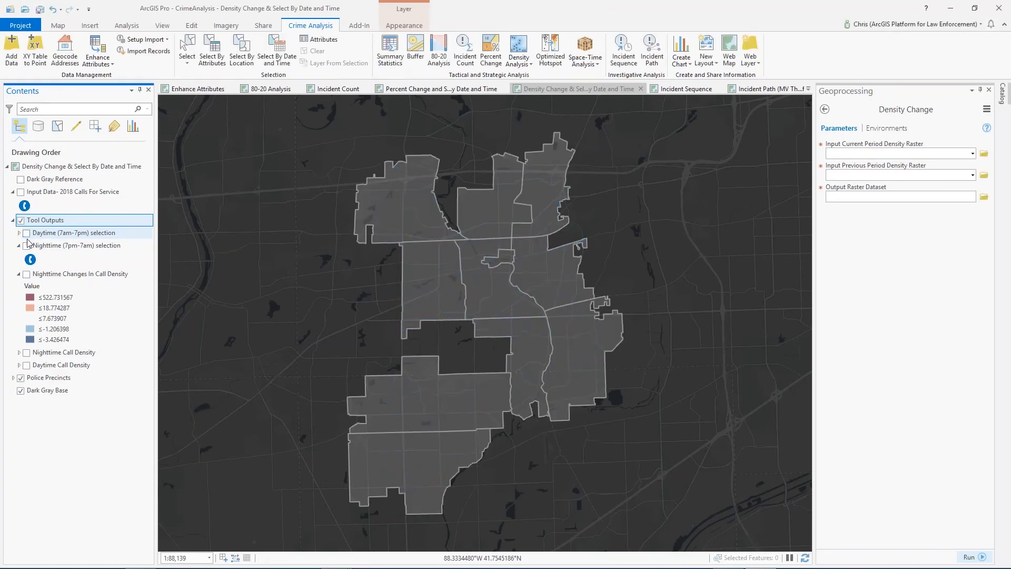
pyautogui.click(27, 245)
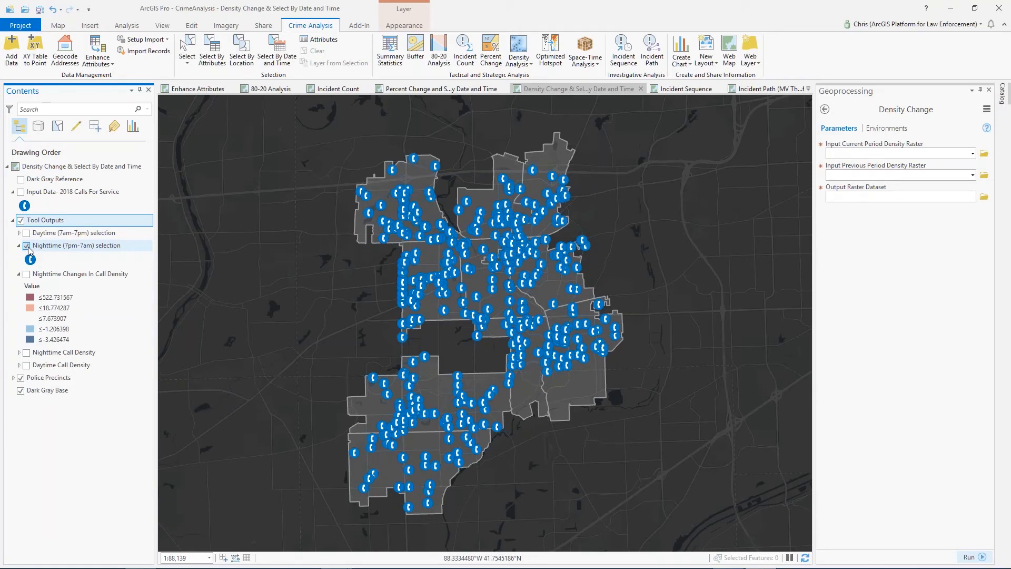
pyautogui.click(27, 245)
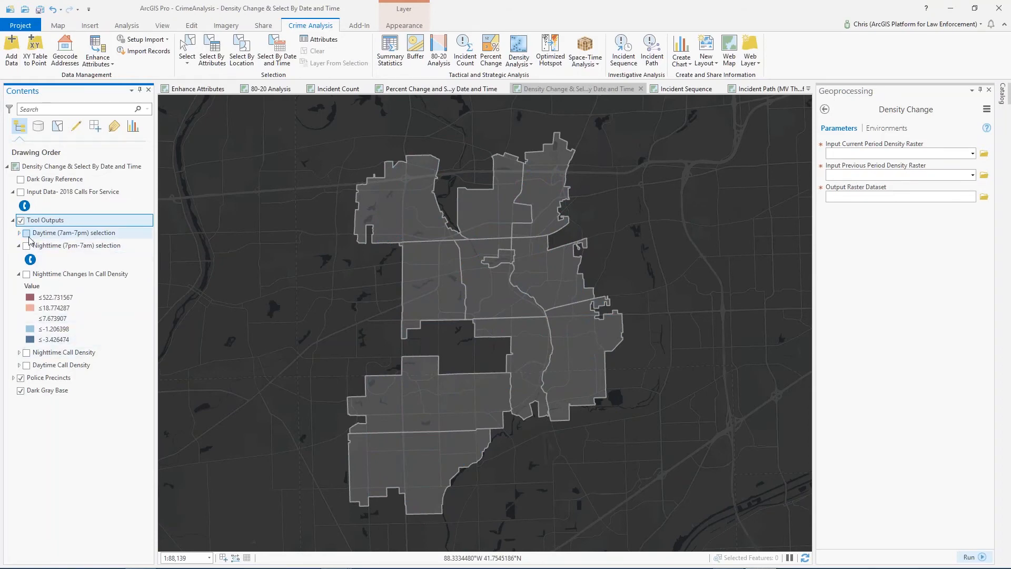
# View the Daytime Call Density raster and the Nighttime Call Density raster in turn with their legends expanded
pyautogui.click(19, 365)
pyautogui.click(27, 366)
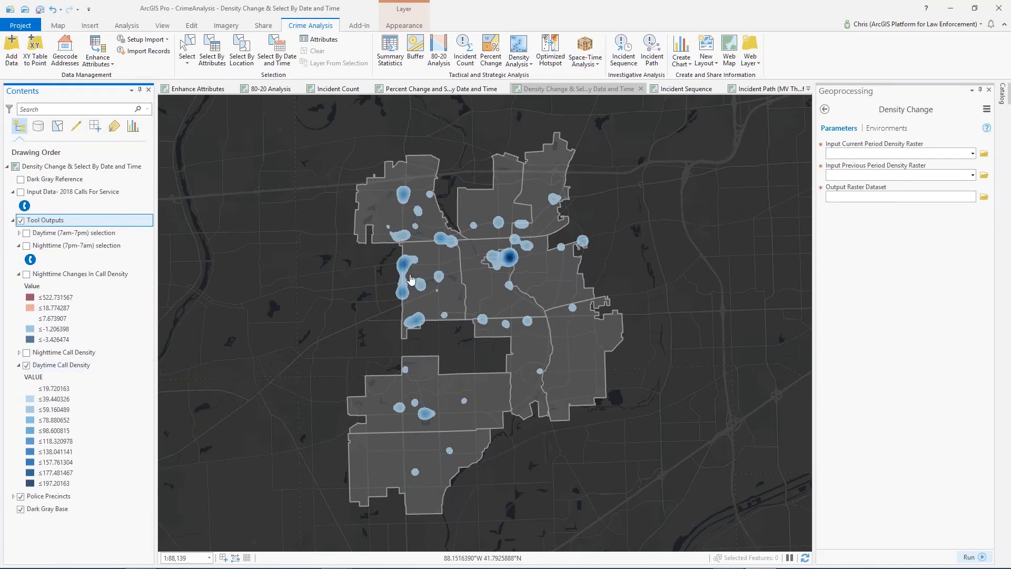
pyautogui.click(26, 365)
pyautogui.click(26, 352)
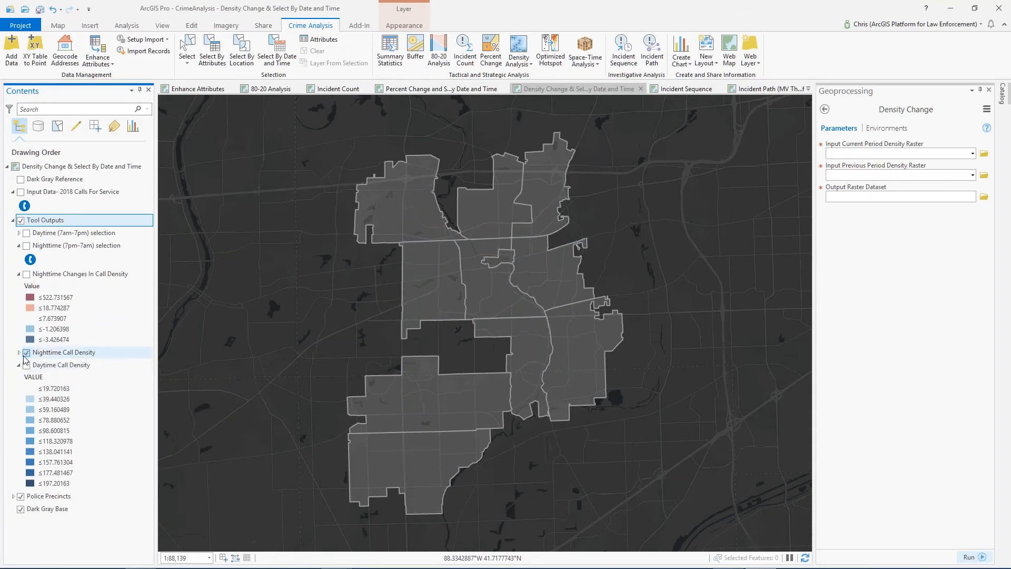
pyautogui.click(19, 352)
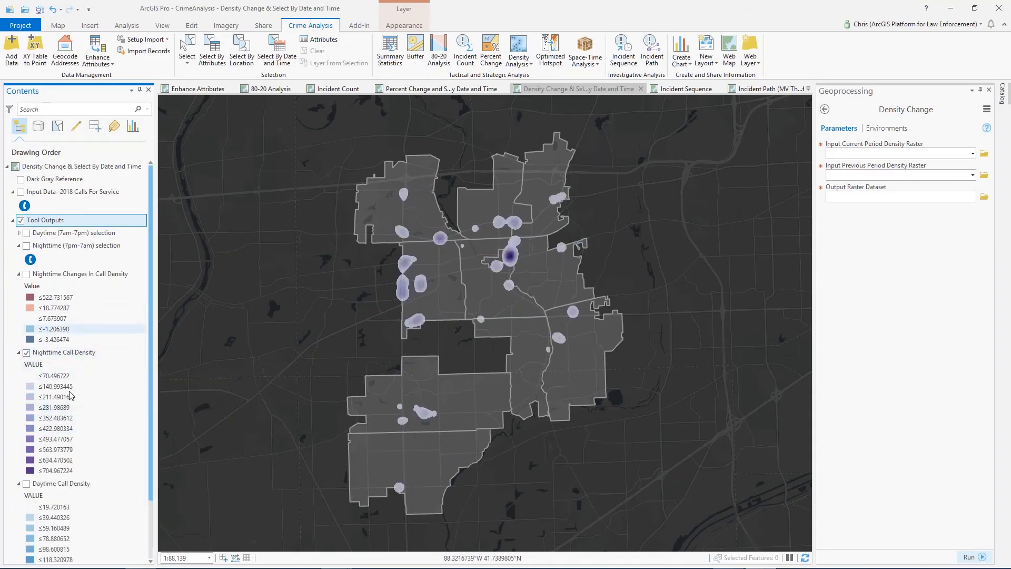
pyautogui.click(57, 354)
pyautogui.rightClick(63, 360)
pyautogui.click(94, 387)
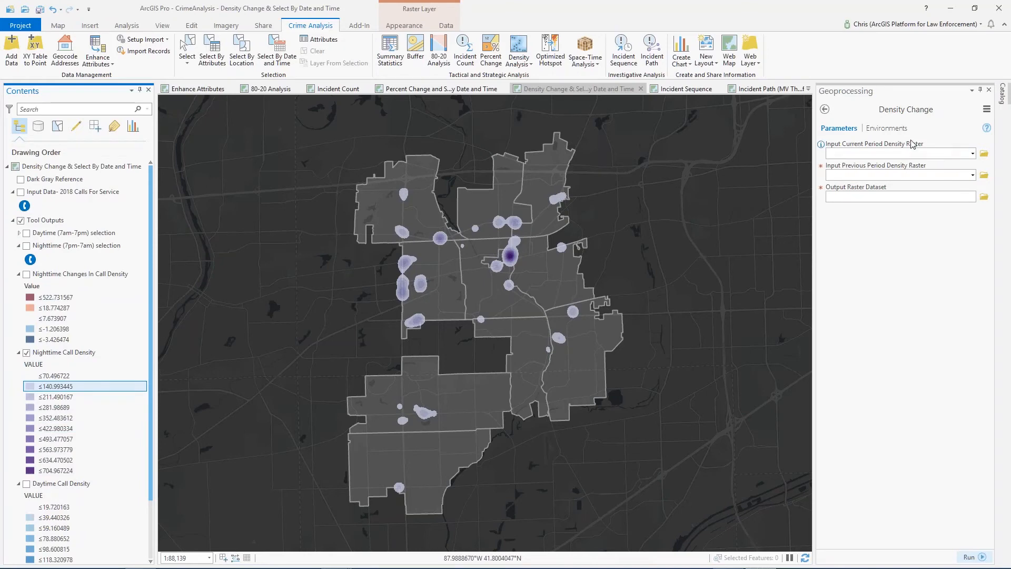
# Compare current Daytime Call Density with previous Nighttime Call Density in Density Change, and display Nighttime Changes In Call Density instead of the Nighttime Call Density layer
pyautogui.click(971, 153)
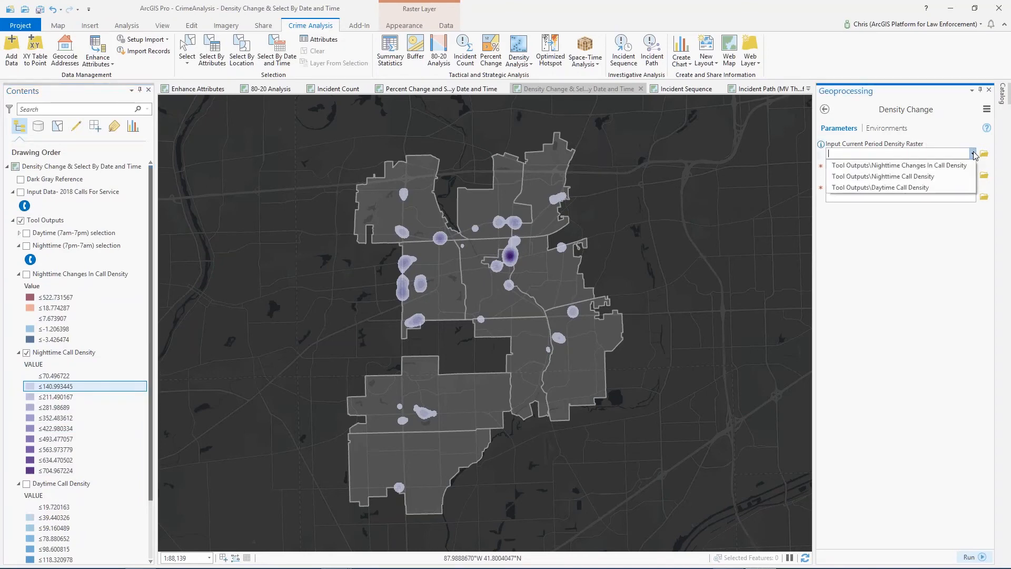
pyautogui.click(950, 187)
pyautogui.click(972, 175)
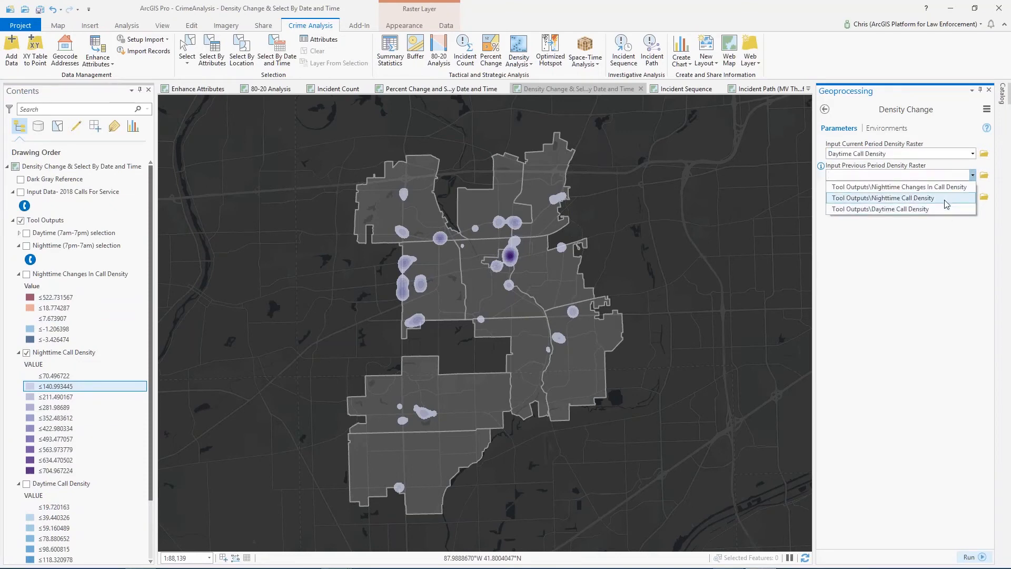
pyautogui.click(945, 200)
pyautogui.click(26, 273)
pyautogui.click(26, 352)
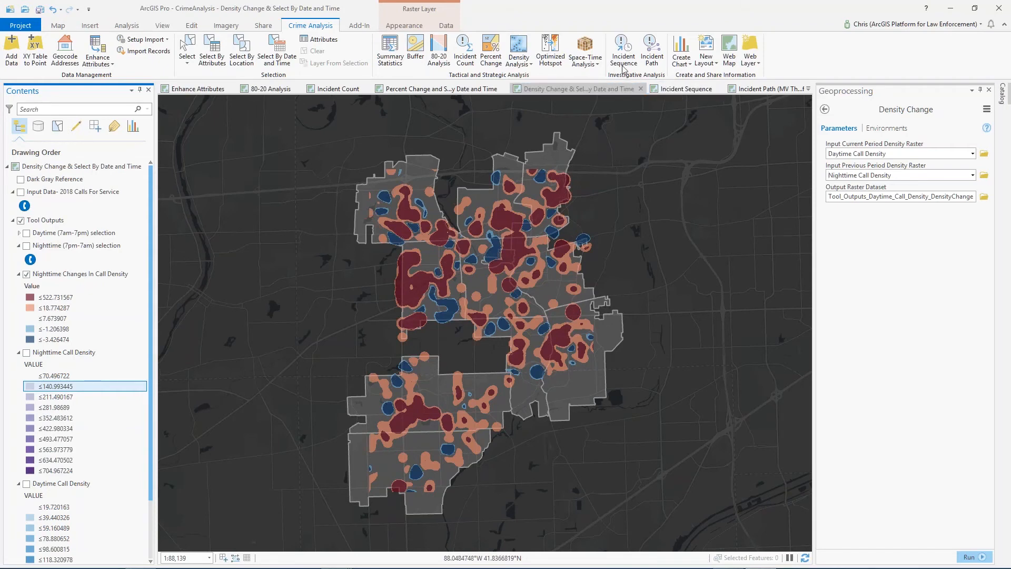
# Set up Incident Sequence on its own map for the Input Data- Motor Vehicle Theft Series points, sorted by Reported Date
pyautogui.click(673, 90)
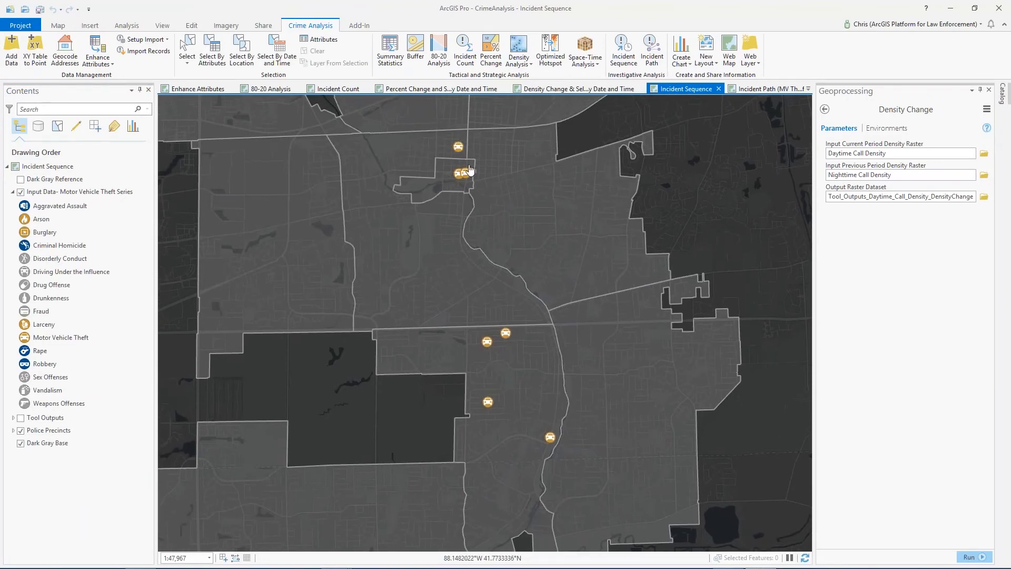
pyautogui.click(623, 52)
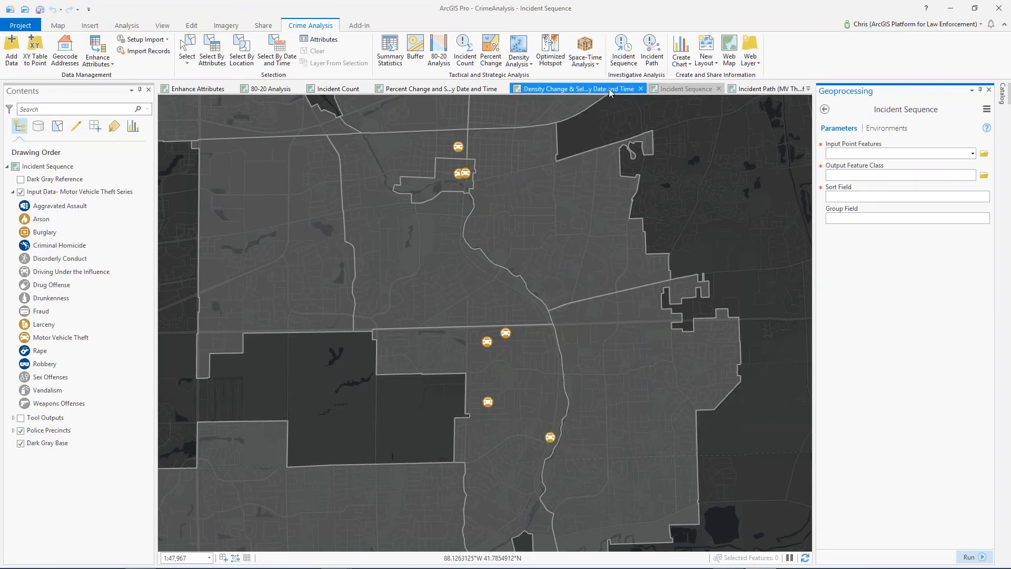
pyautogui.click(972, 154)
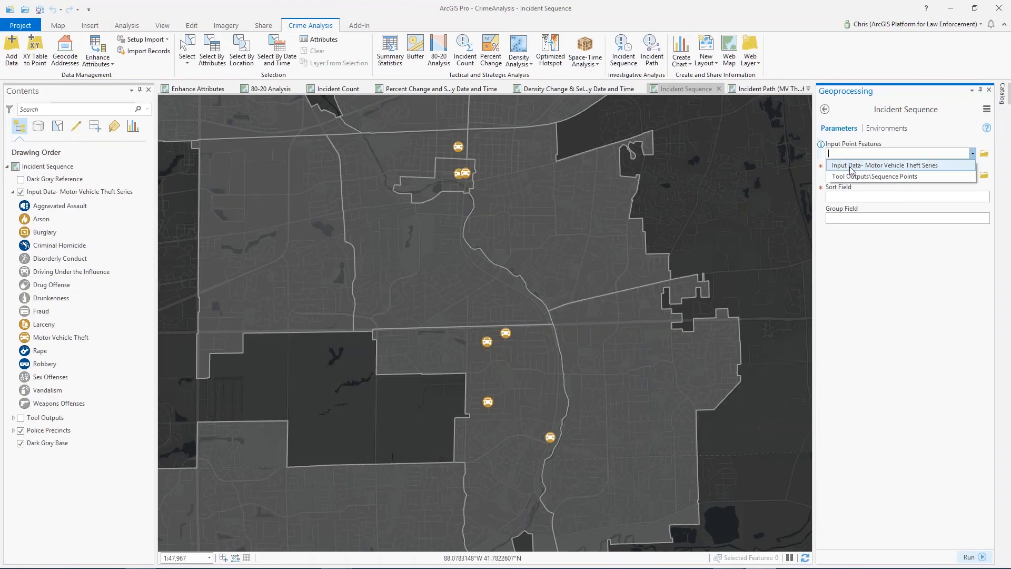
pyautogui.click(852, 169)
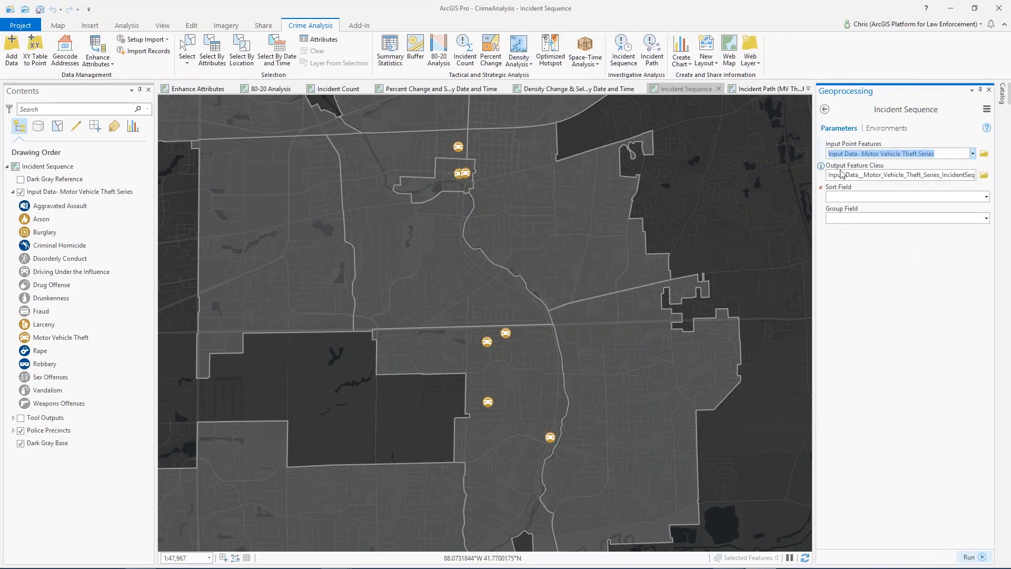
pyautogui.click(986, 197)
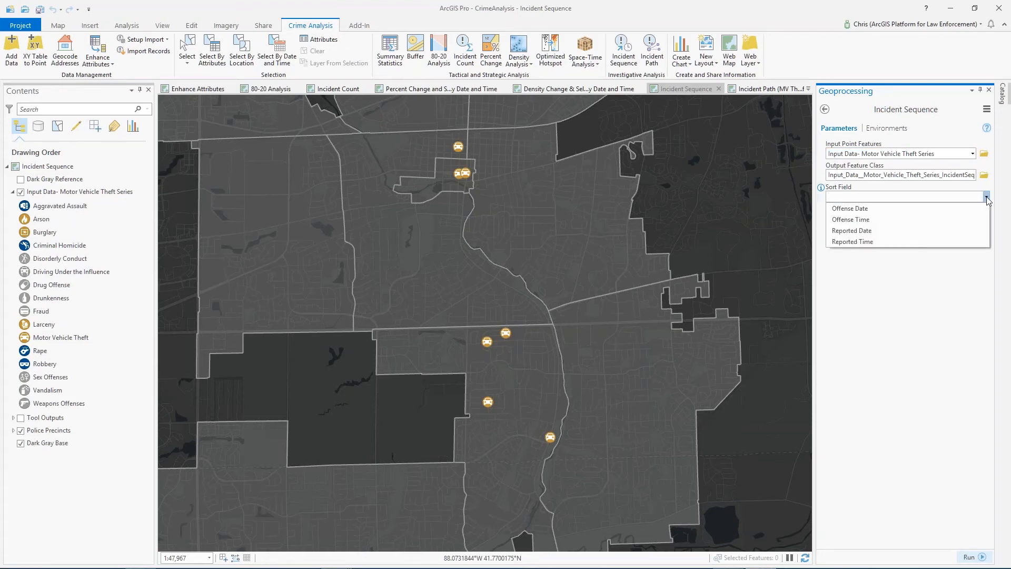
pyautogui.click(844, 231)
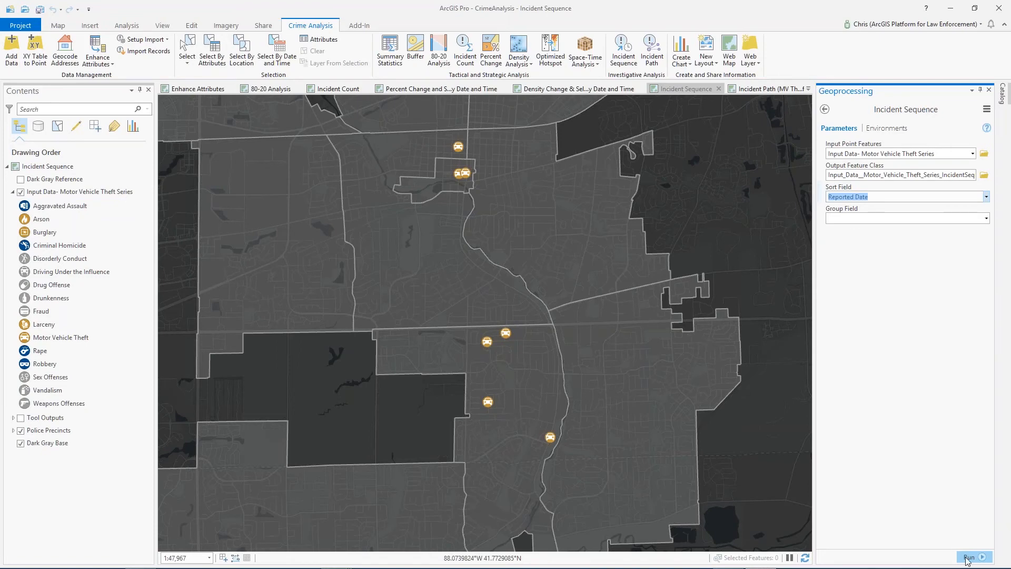
# Hide the Input Data- Motor Vehicle Theft Series layer and show the expanded Tool Outputs group with the sequence points and lines
pyautogui.click(20, 191)
pyautogui.click(21, 204)
pyautogui.click(13, 205)
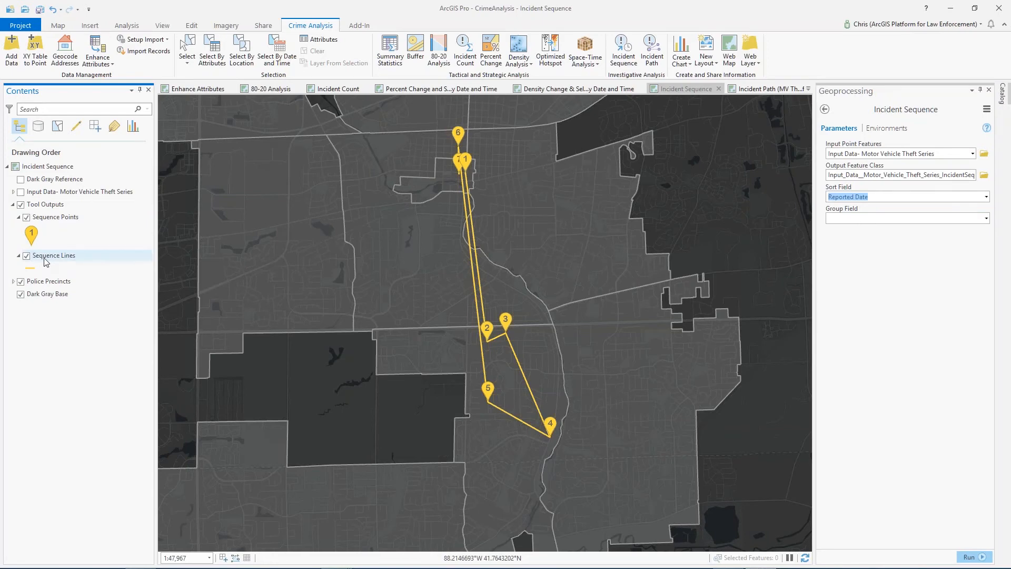
# Examine the numbered motor vehicle theft sequence up close around points 1, 6 and 7
pyautogui.moveTo(486, 209); pyautogui.dragTo(545, 209)
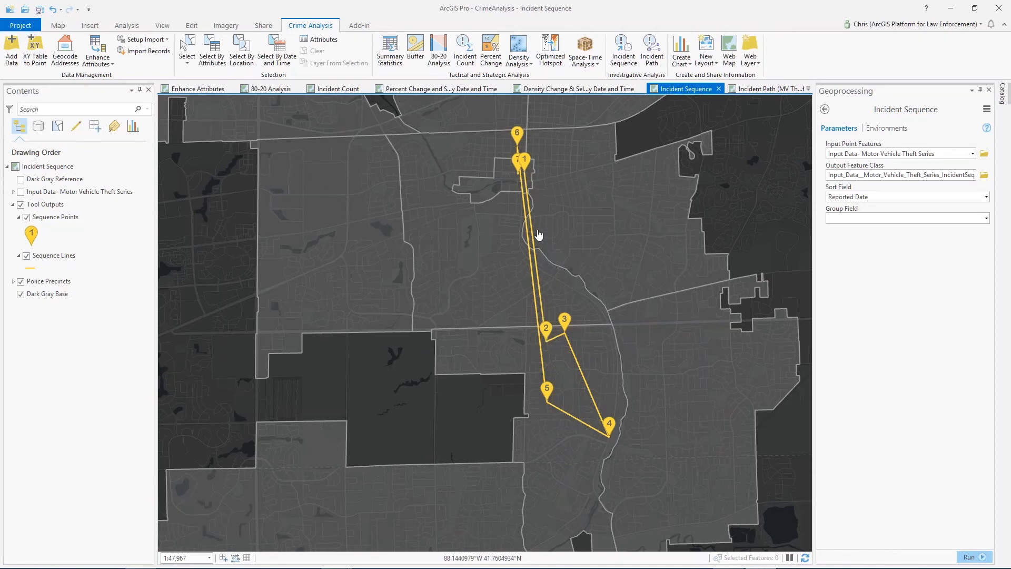
pyautogui.scroll(4, 518, 167)
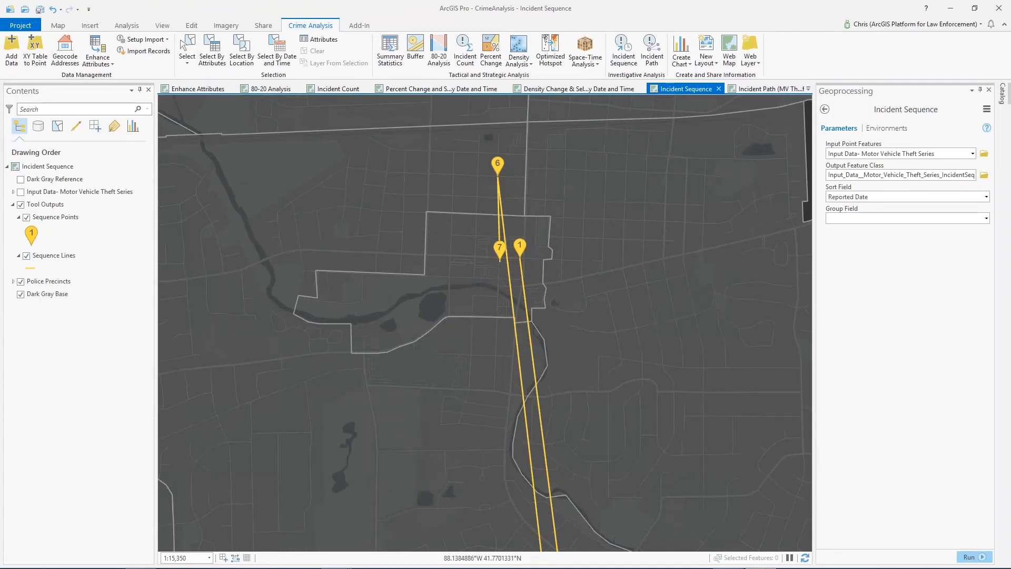
pyautogui.moveTo(687, 281); pyautogui.dragTo(701, 264)
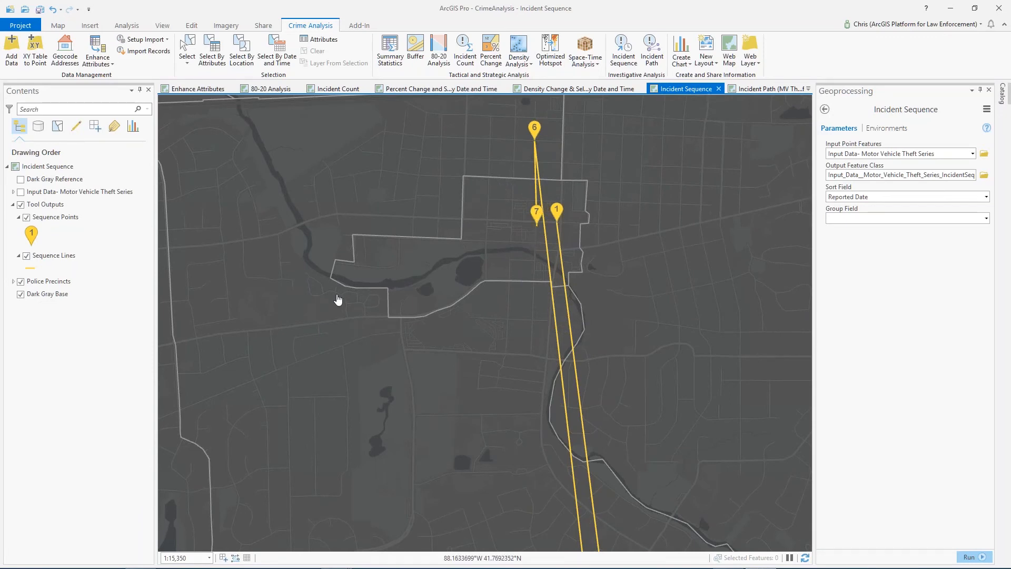
# Set up Incident Sequence on the AVL Incident Sequence map for PoliceAVL, with NewDate as the sort field and Unit as the group field
pyautogui.click(808, 89)
pyautogui.click(839, 210)
pyautogui.moveTo(559, 362); pyautogui.dragTo(603, 347)
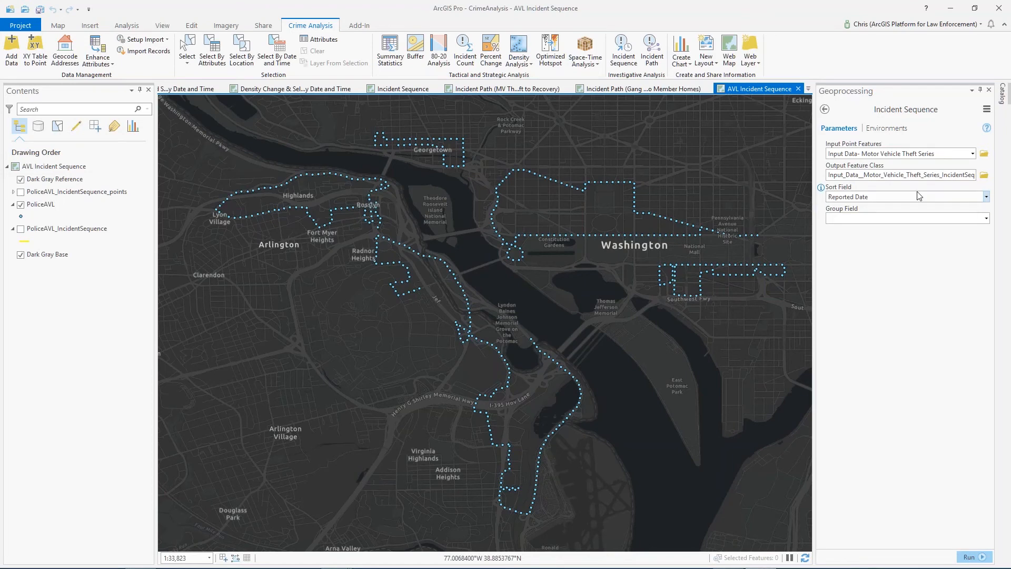
pyautogui.click(972, 153)
pyautogui.click(971, 176)
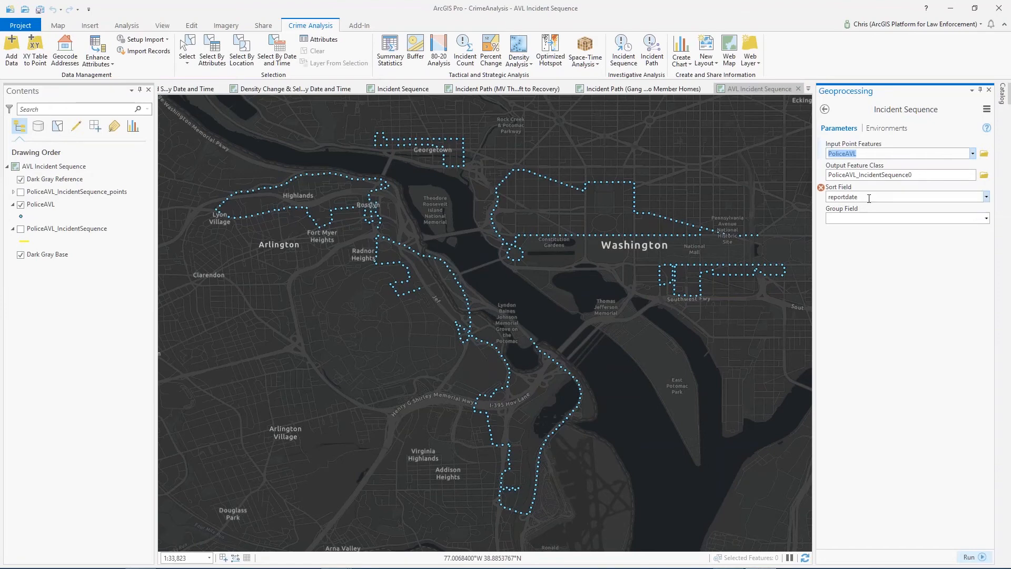
pyautogui.click(922, 197)
pyautogui.click(986, 197)
pyautogui.click(952, 225)
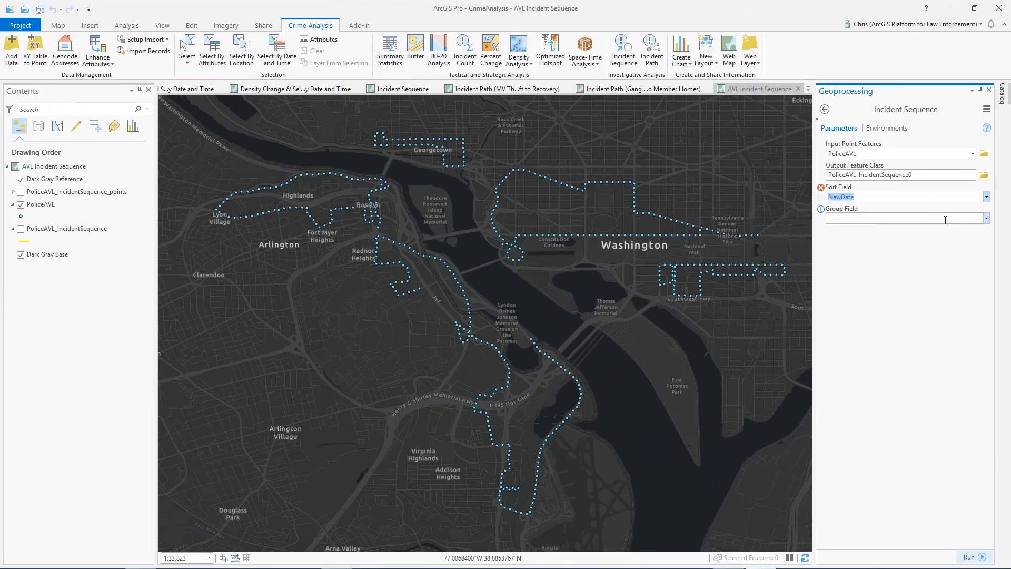
pyautogui.click(986, 218)
pyautogui.click(843, 262)
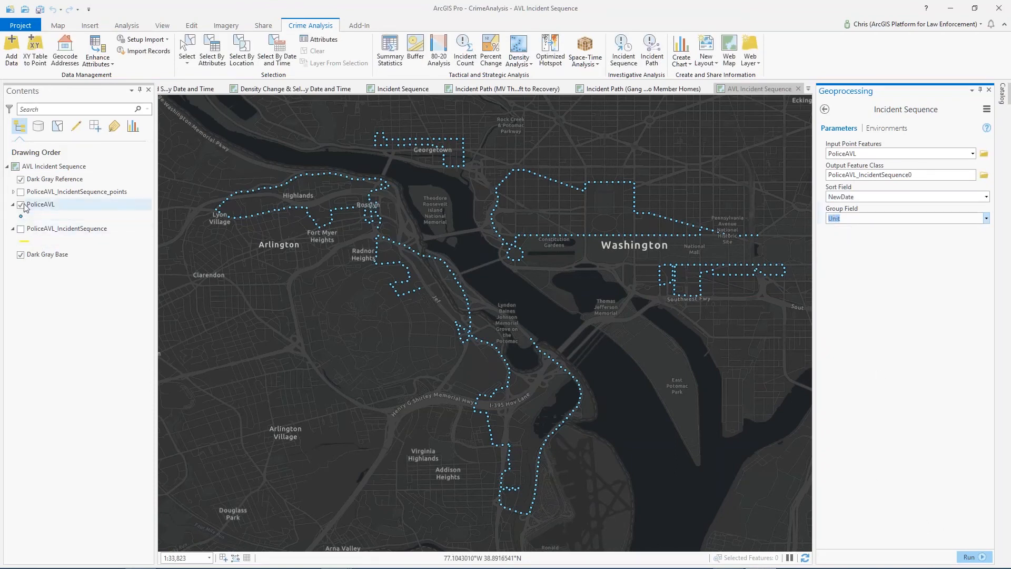
# Display the PoliceAVL_IncidentSequence lines instead of the PoliceAVL points, showing the sequence points only briefly before hiding them
pyautogui.click(21, 229)
pyautogui.click(20, 191)
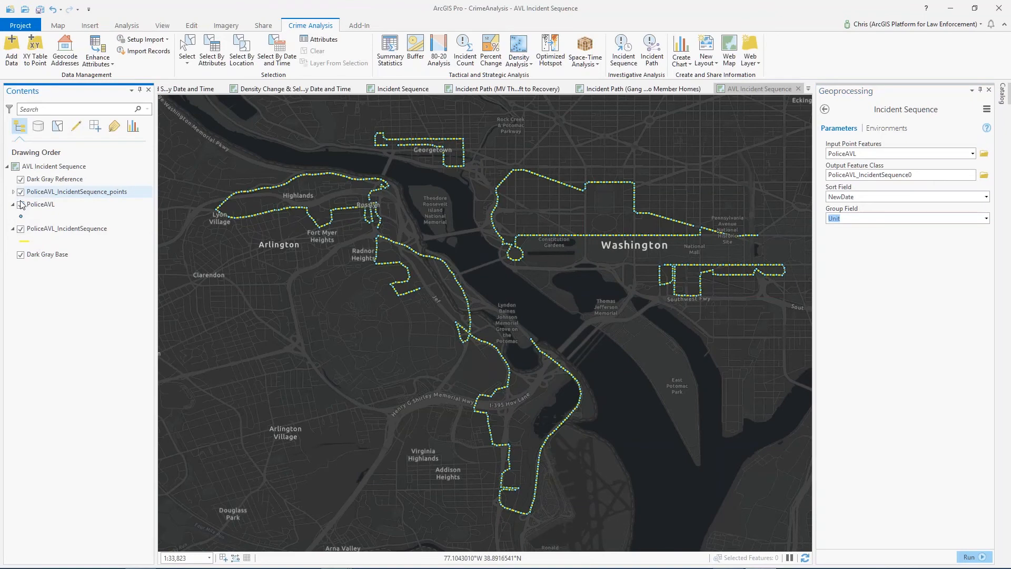
pyautogui.click(20, 205)
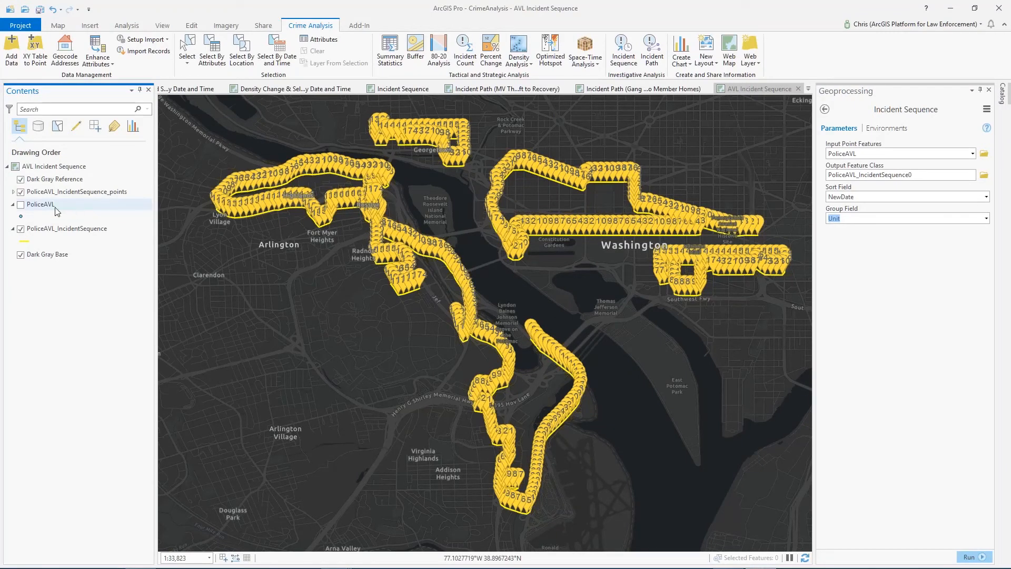
pyautogui.click(21, 192)
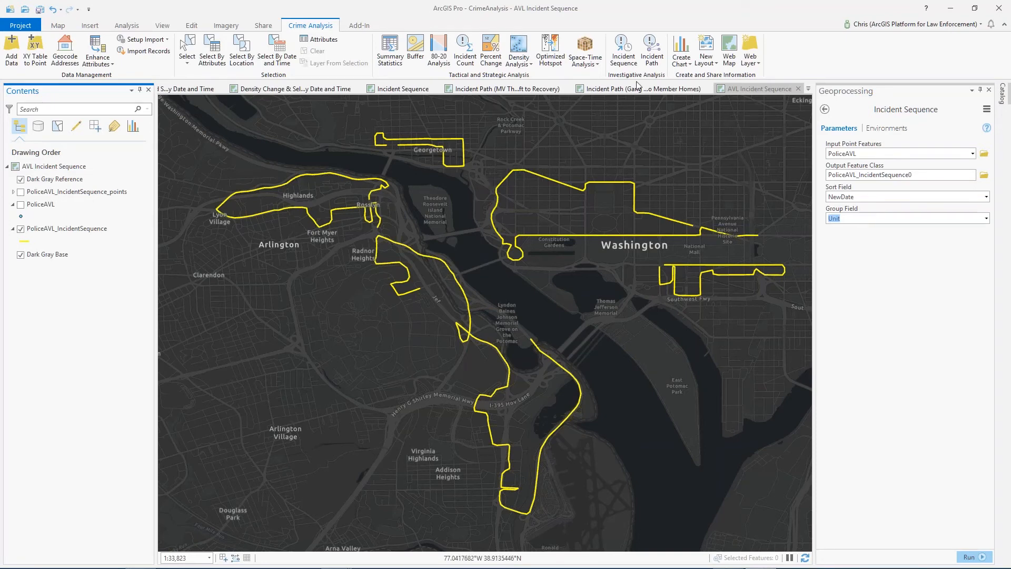
# Open the Incident Path tool and the MV Theft to Recovery map, and expand the Motor Vehicle Recovery Locations legend
pyautogui.click(657, 57)
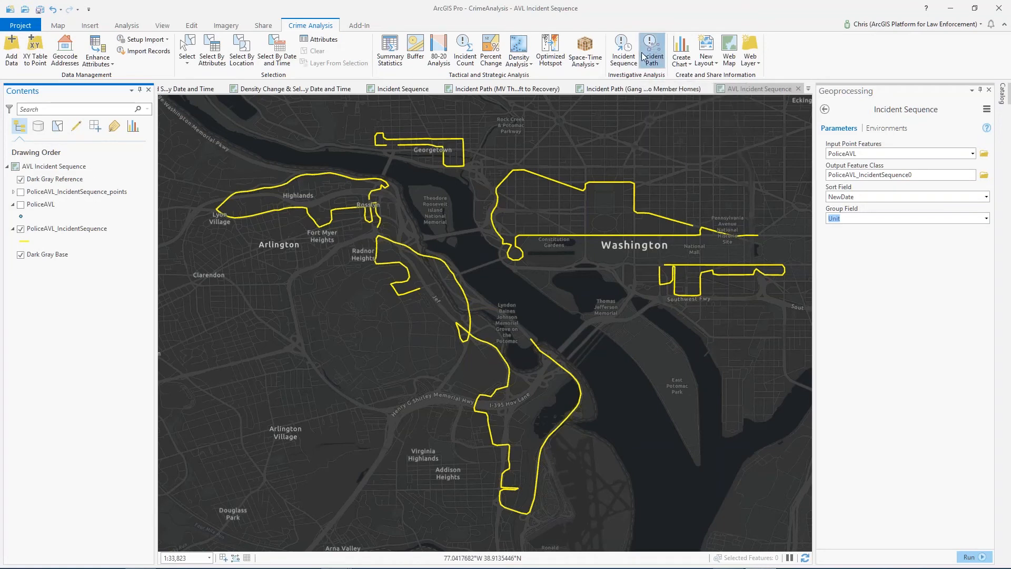
pyautogui.click(500, 89)
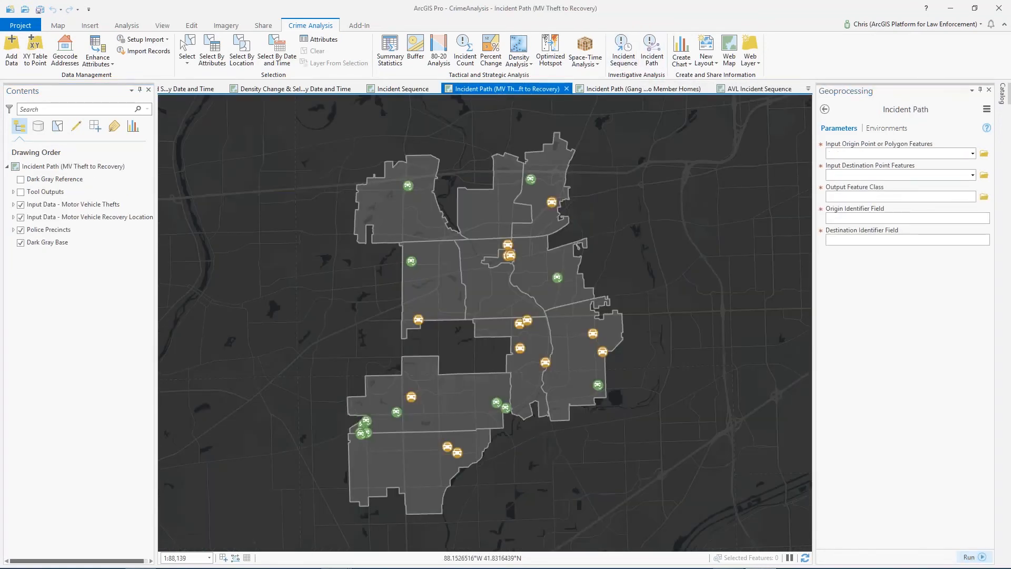
pyautogui.click(14, 205)
pyautogui.click(13, 205)
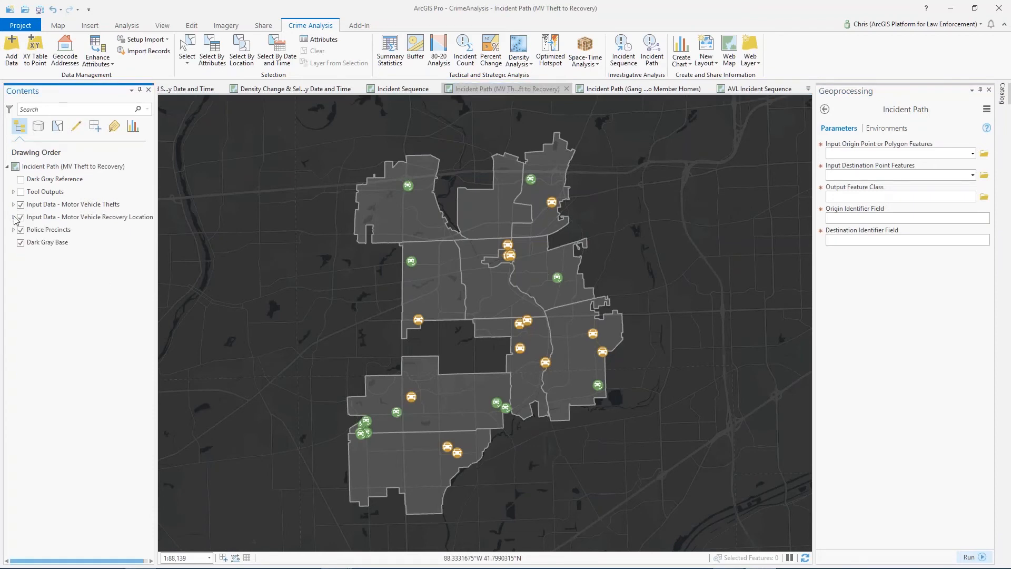
pyautogui.click(14, 217)
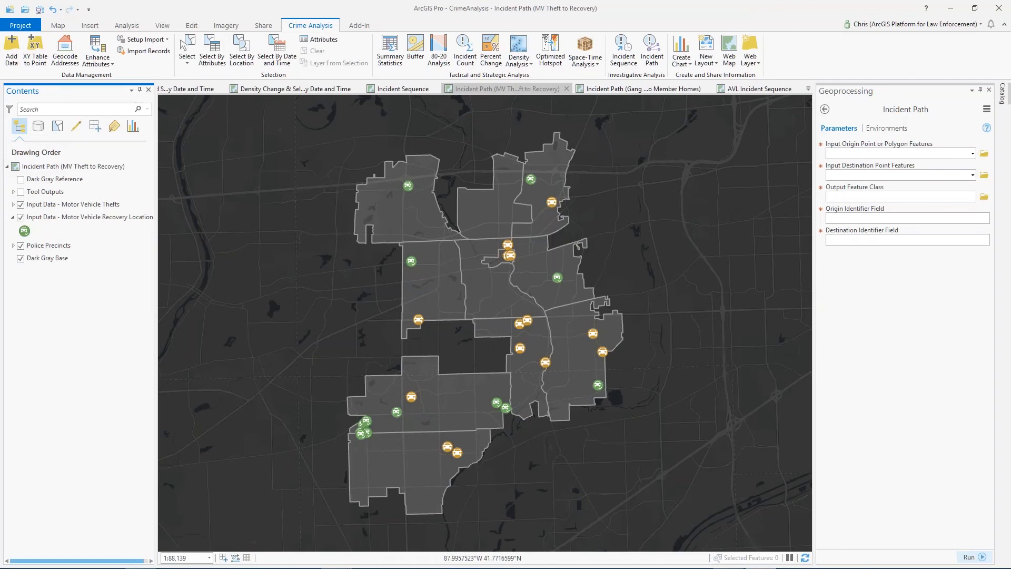
# Set up Incident Path from Input Data - Motor Vehicle Thefts to Motor Vehicle Recovery Locations, using Offense ID as both identifier fields
pyautogui.click(973, 154)
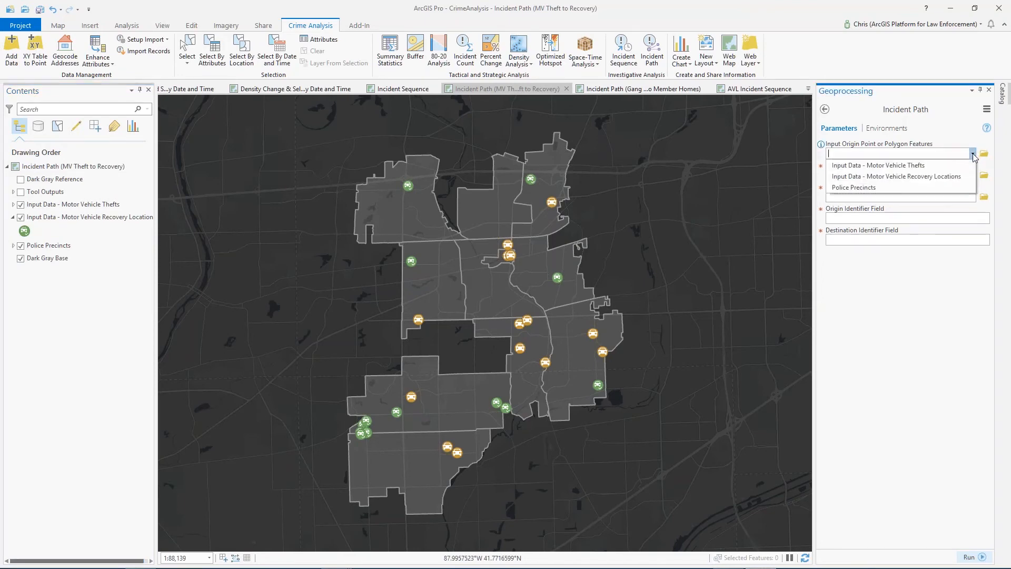
pyautogui.click(864, 166)
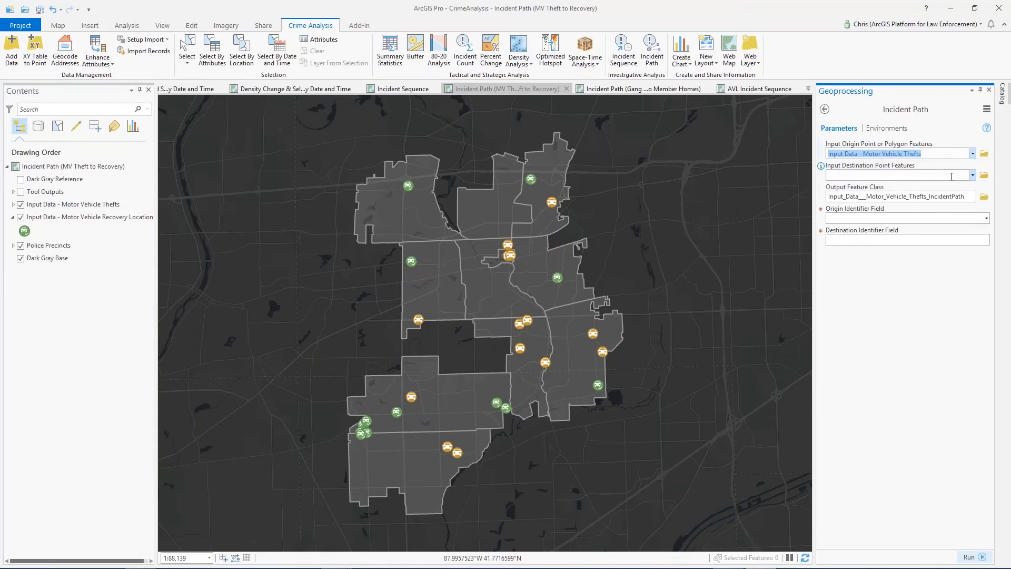
pyautogui.click(973, 175)
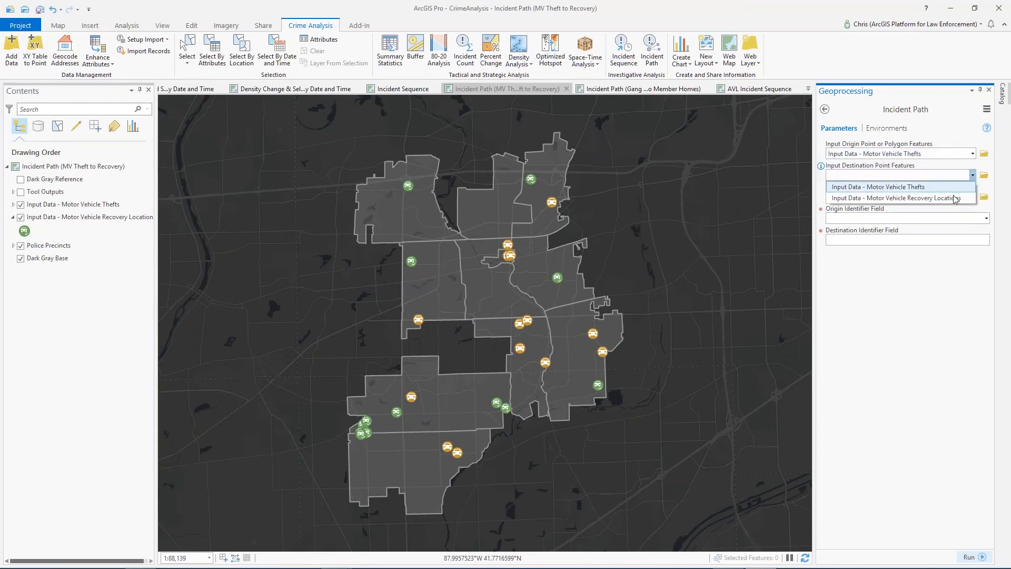
pyautogui.click(953, 199)
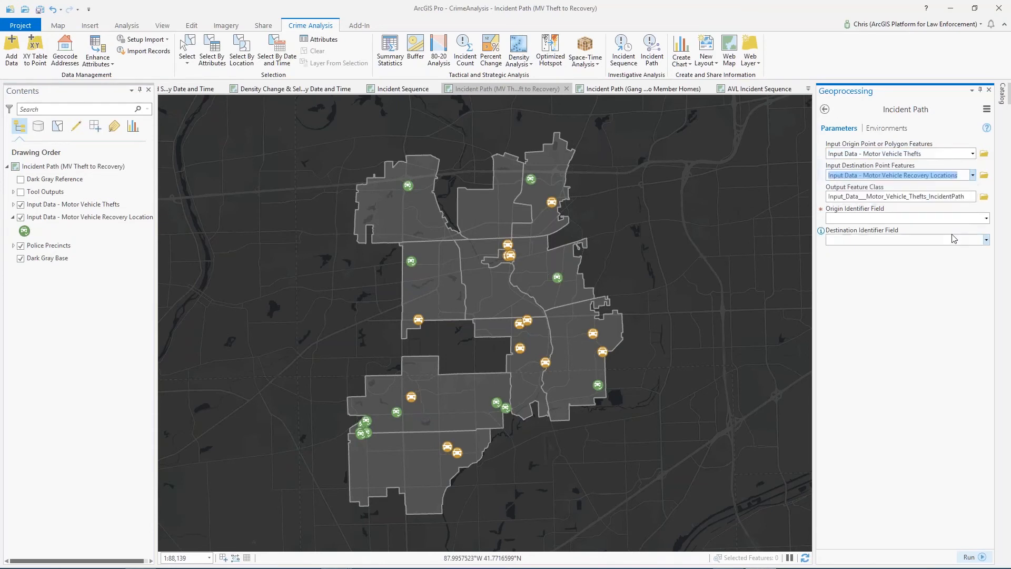
pyautogui.click(986, 218)
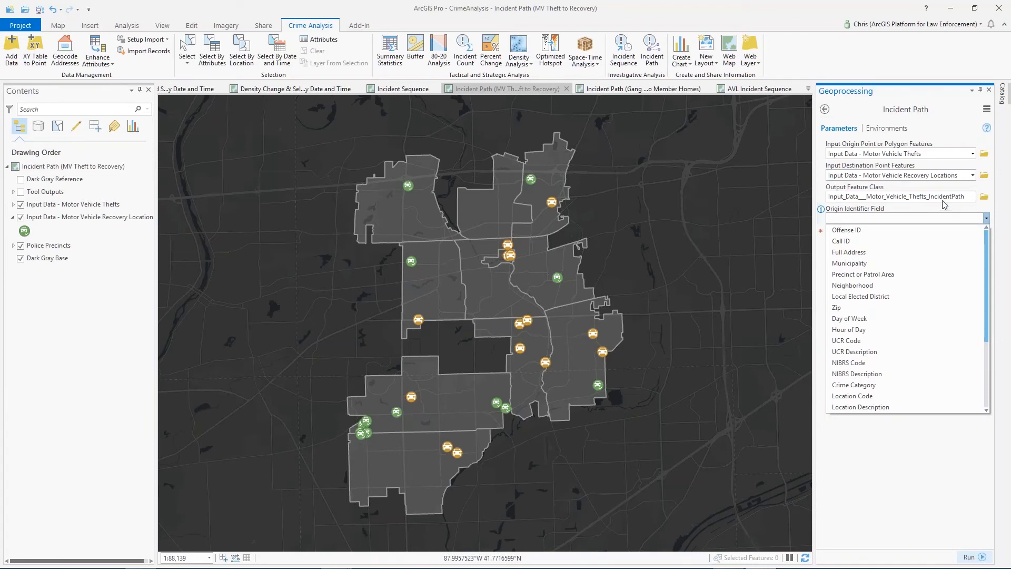
pyautogui.click(846, 230)
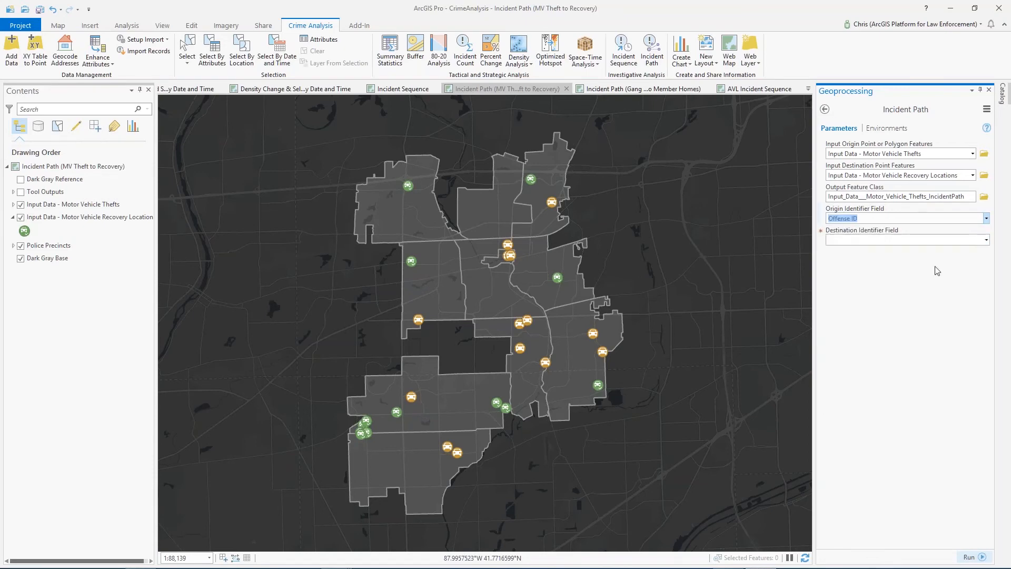
pyautogui.click(986, 240)
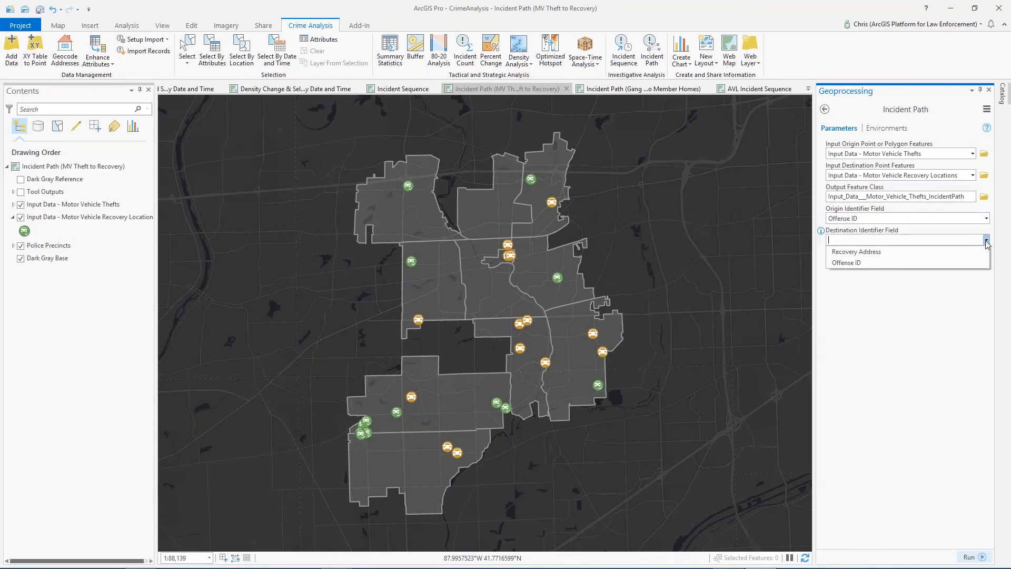
pyautogui.click(846, 262)
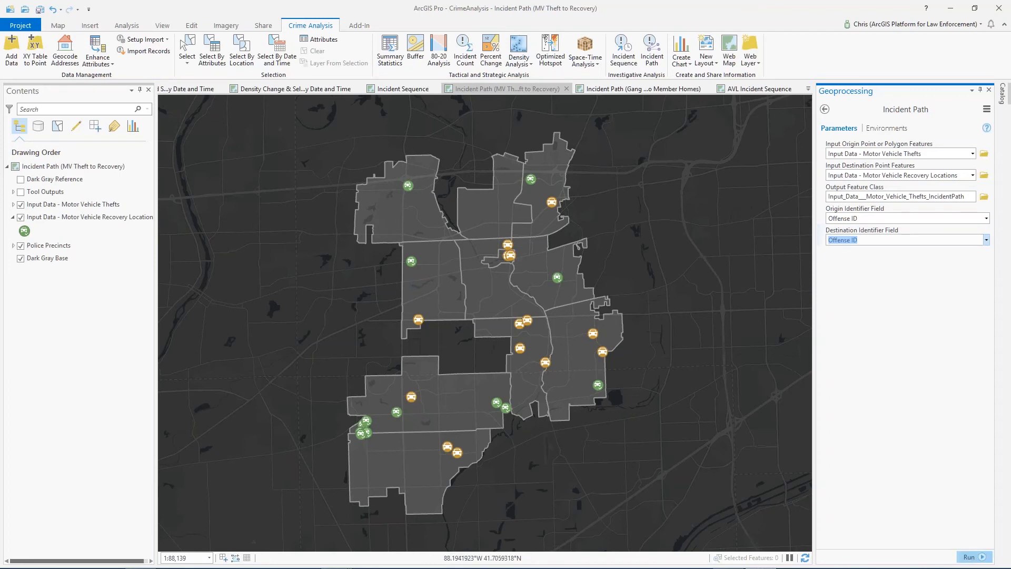
# Show the expanded Tool Outputs group with the theft-to-recovery lines, and inspect the recovery cluster at the southwestern precinct edge
pyautogui.click(21, 192)
pyautogui.click(13, 192)
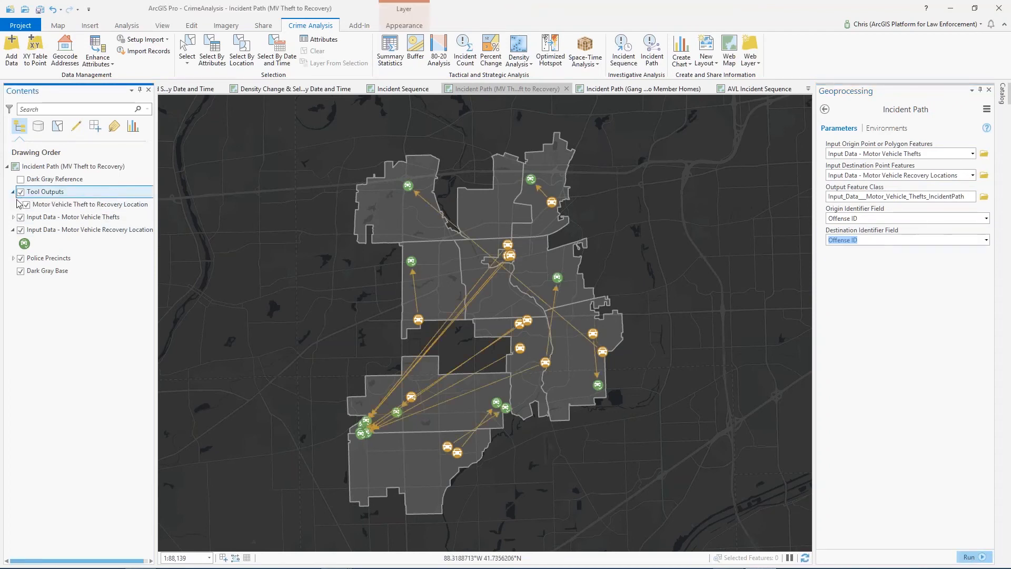
pyautogui.click(19, 204)
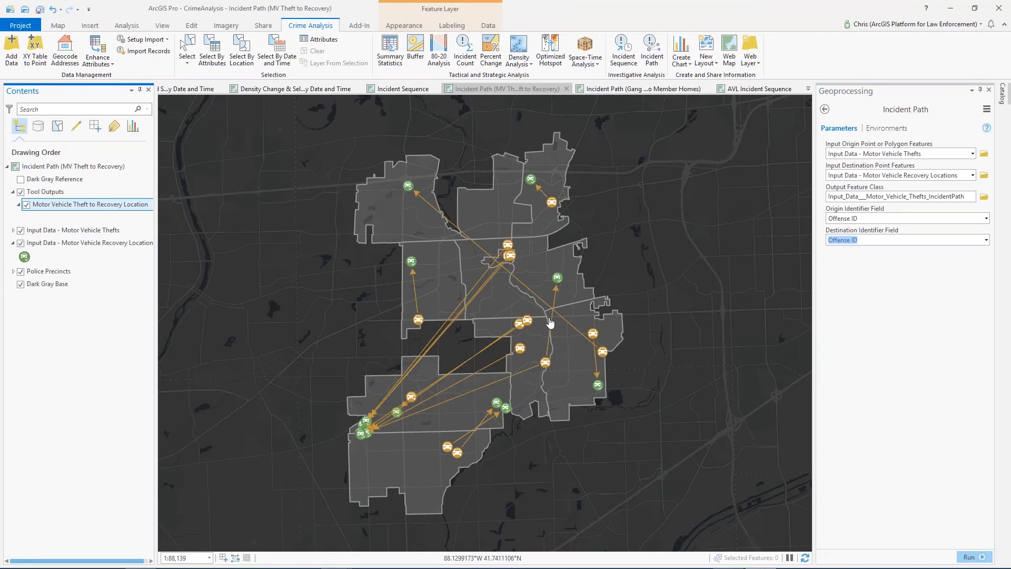
pyautogui.moveTo(633, 274); pyautogui.dragTo(681, 251)
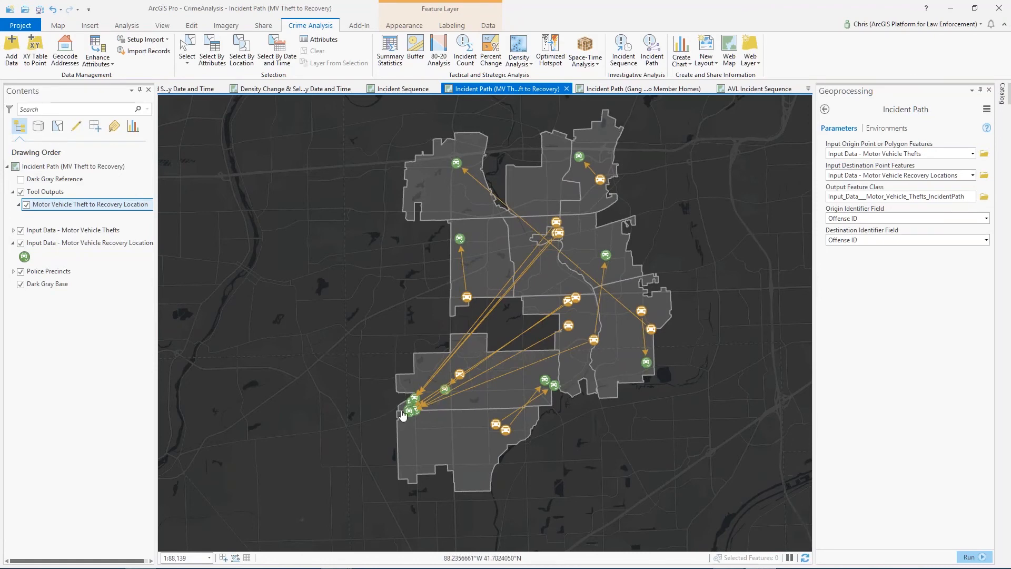
pyautogui.scroll(5, 405, 407)
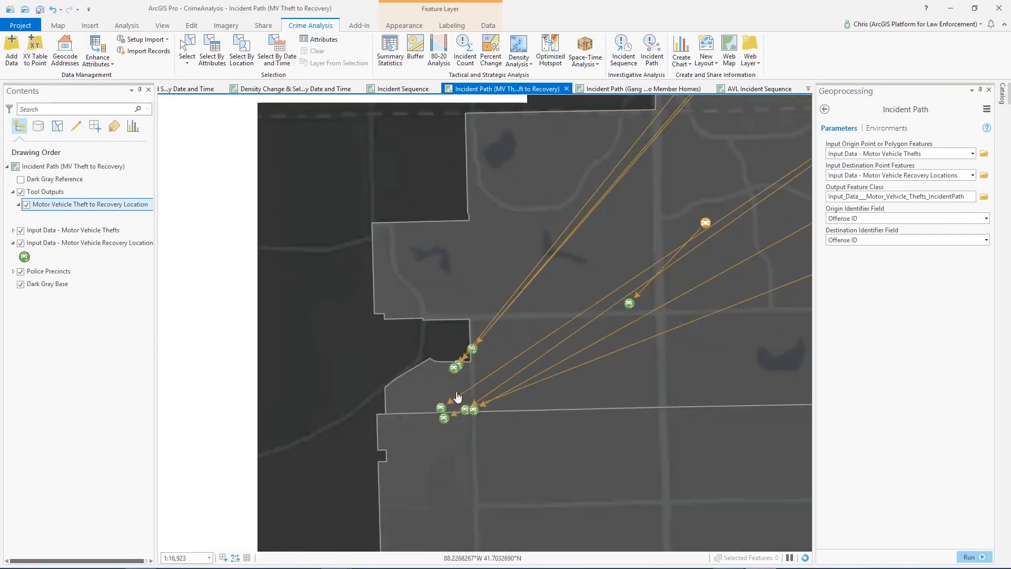
pyautogui.moveTo(633, 377); pyautogui.dragTo(613, 353)
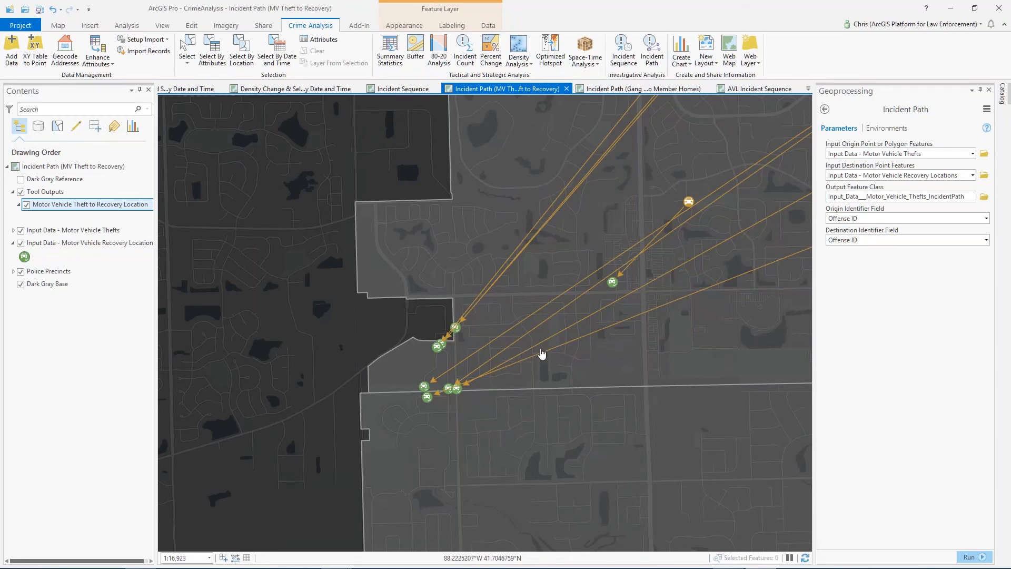
pyautogui.scroll(-2, 605, 353)
pyautogui.scroll(-5, 626, 348)
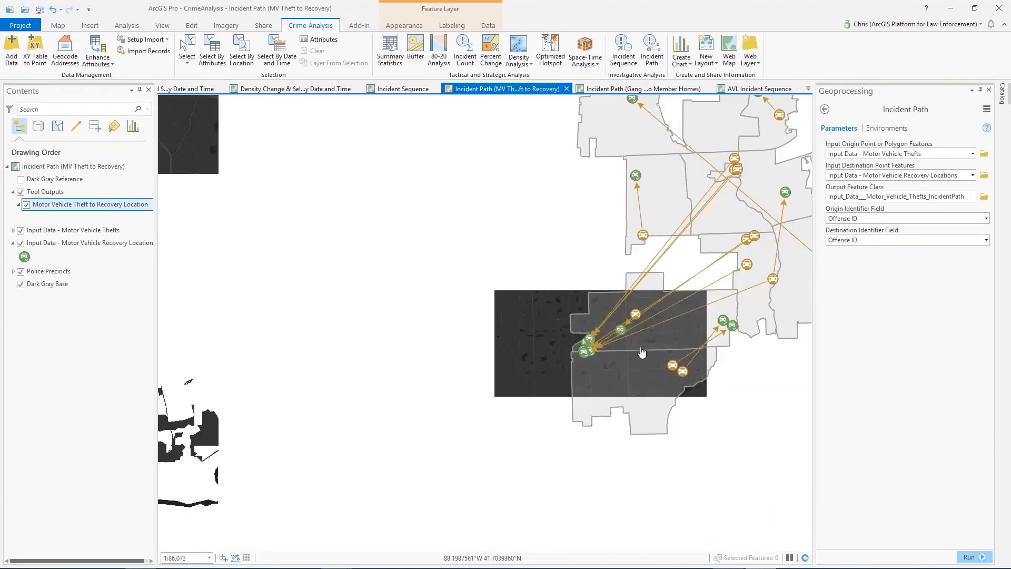
pyautogui.moveTo(643, 352); pyautogui.dragTo(515, 293)
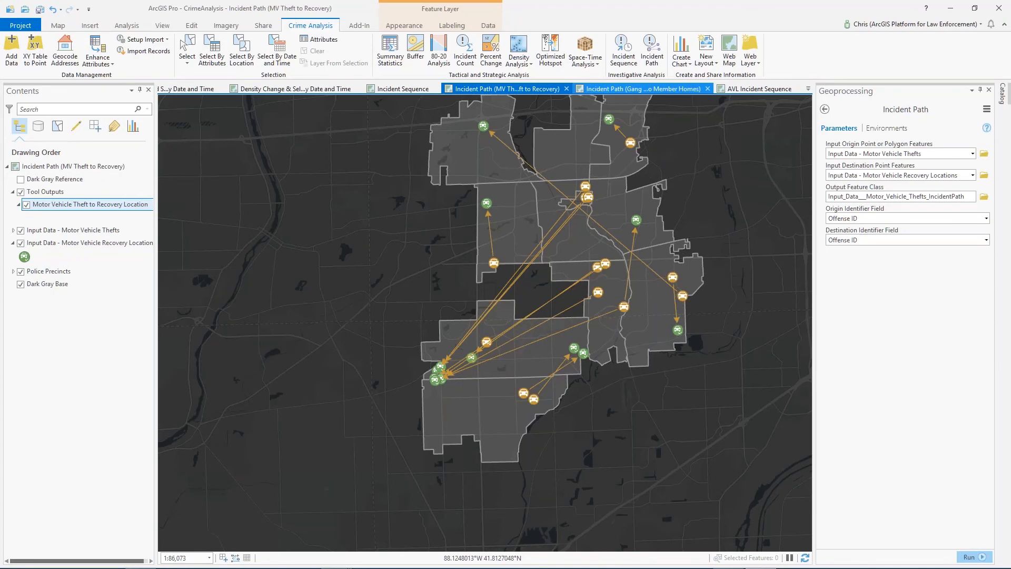
# View the Gang Turf to Member Homes map with the Gang Members layer hidden and shown again
pyautogui.click(642, 89)
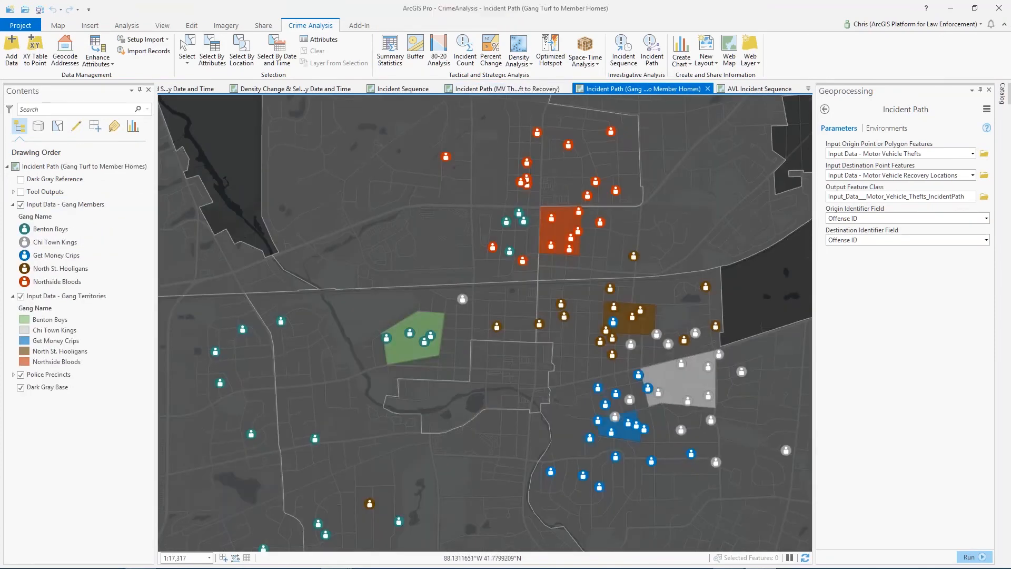
pyautogui.moveTo(681, 281); pyautogui.dragTo(647, 283)
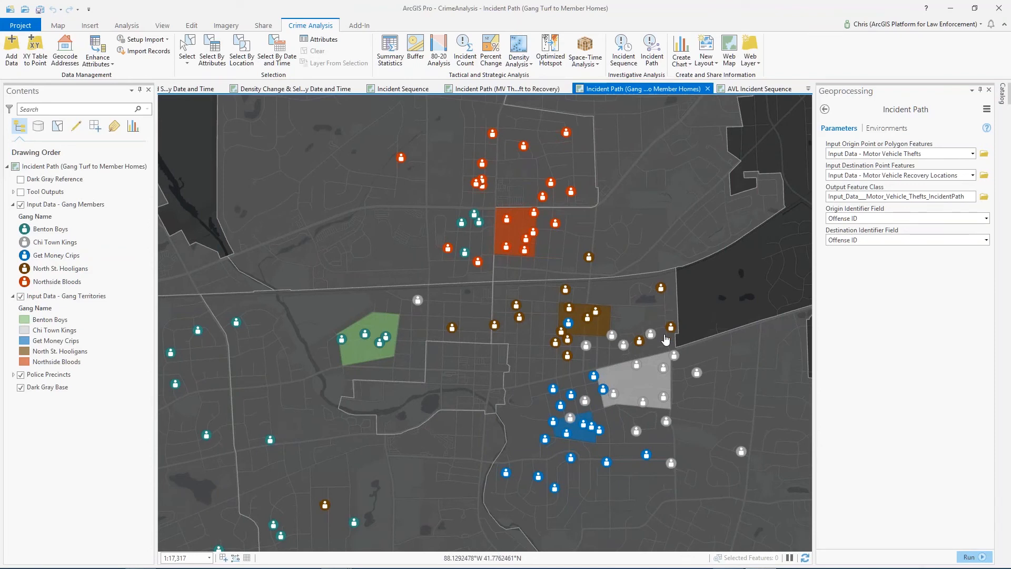
pyautogui.click(22, 205)
pyautogui.click(21, 205)
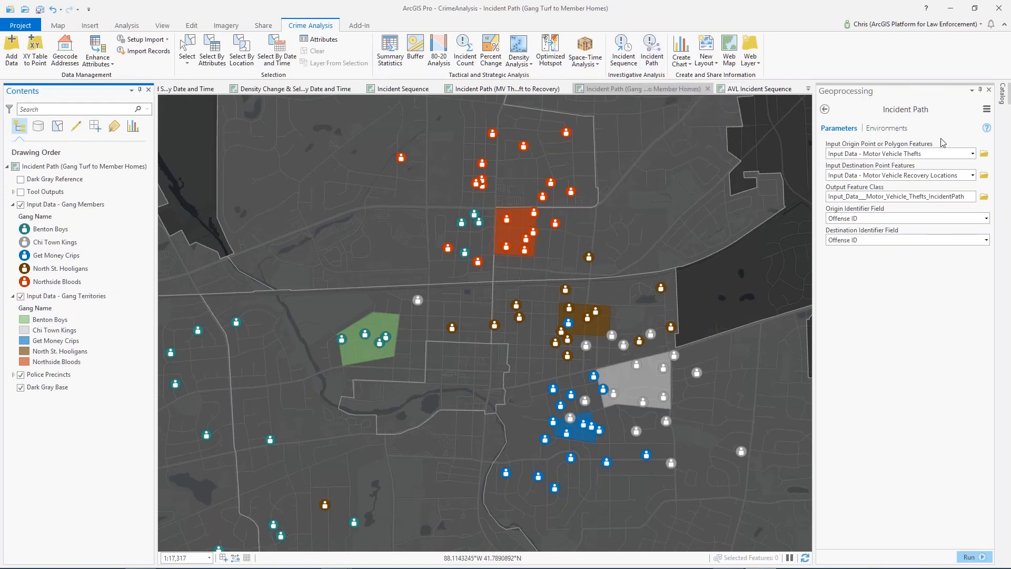
# Set up Incident Path from Input Data - Gang Territories to Input Data - Gang Members, matching the gang name field in both
pyautogui.click(972, 154)
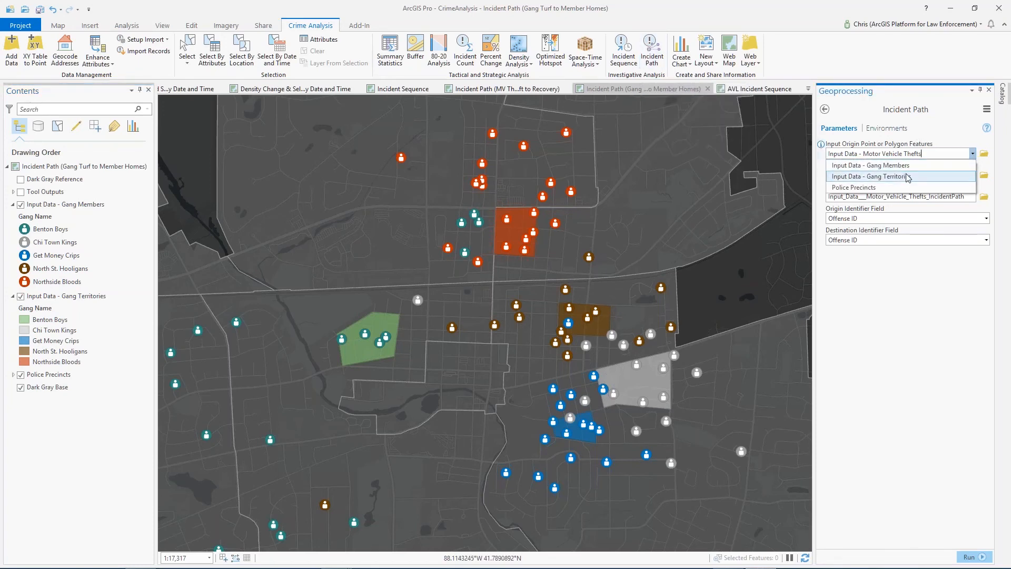
pyautogui.click(907, 177)
pyautogui.click(972, 177)
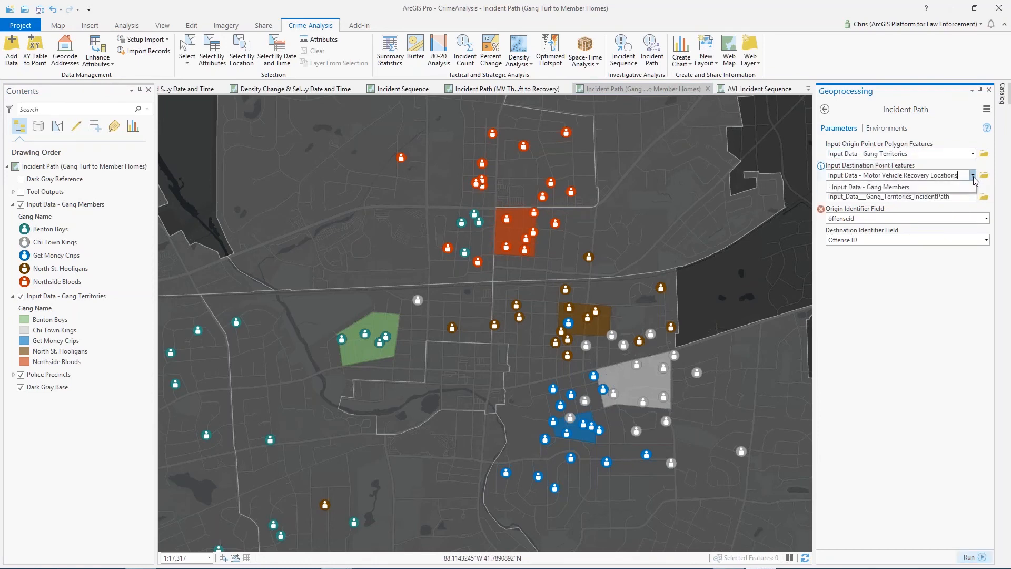
pyautogui.click(908, 190)
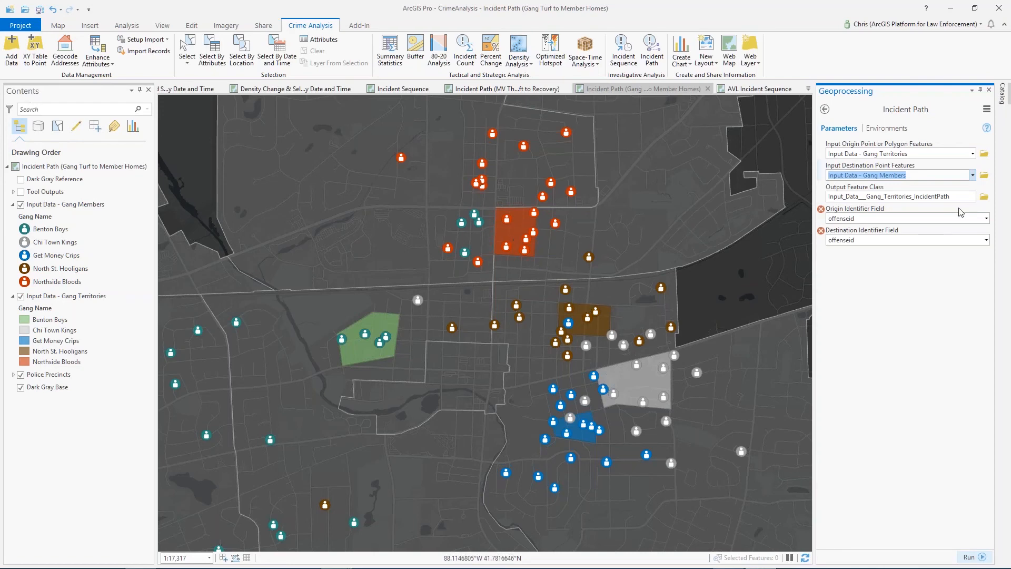
pyautogui.click(986, 218)
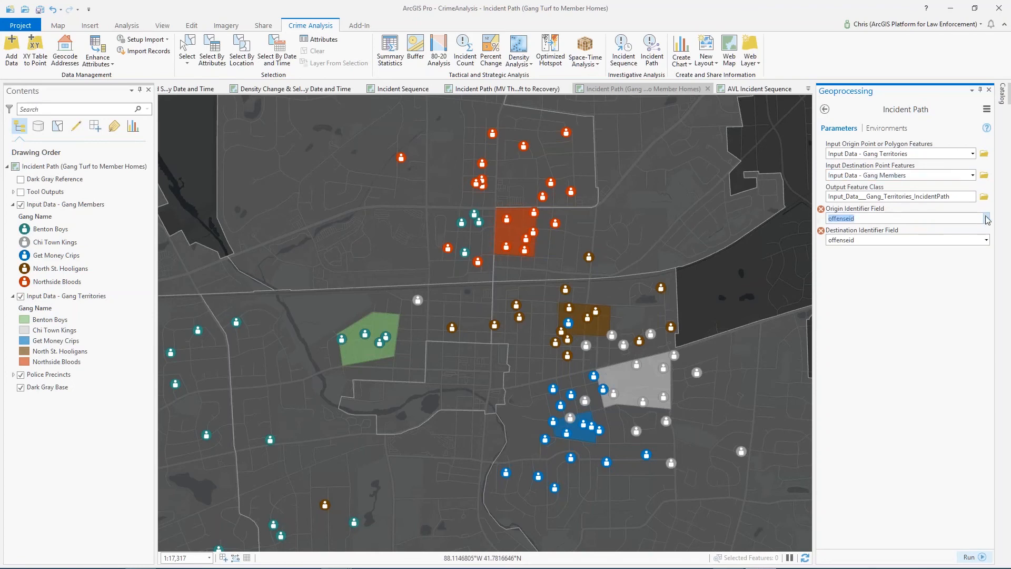
pyautogui.click(981, 230)
pyautogui.click(985, 239)
pyautogui.click(916, 329)
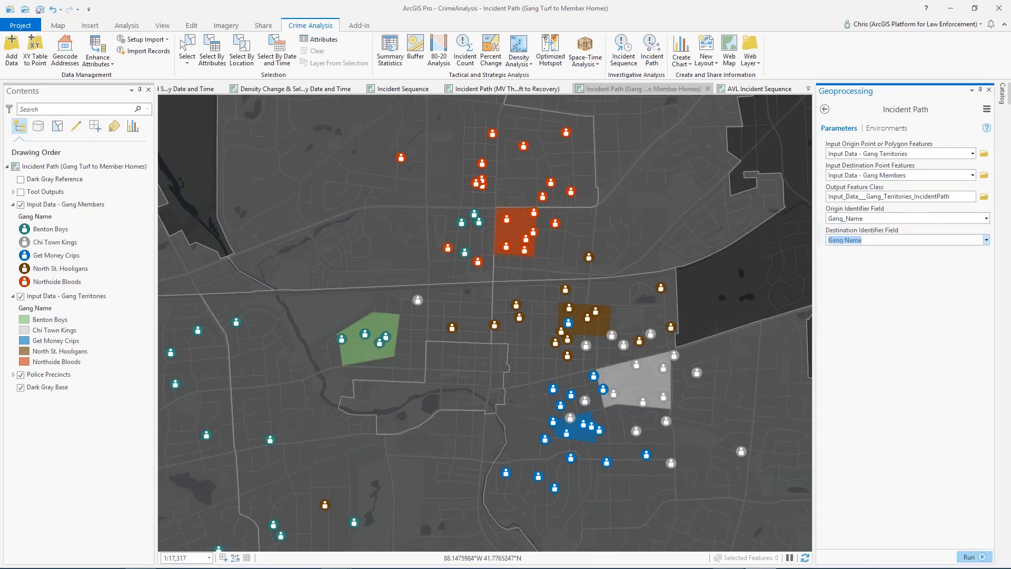
# Show the Tool Outputs lines linking gang territories to member homes, and switch to the PowerPoint slide show
pyautogui.click(21, 192)
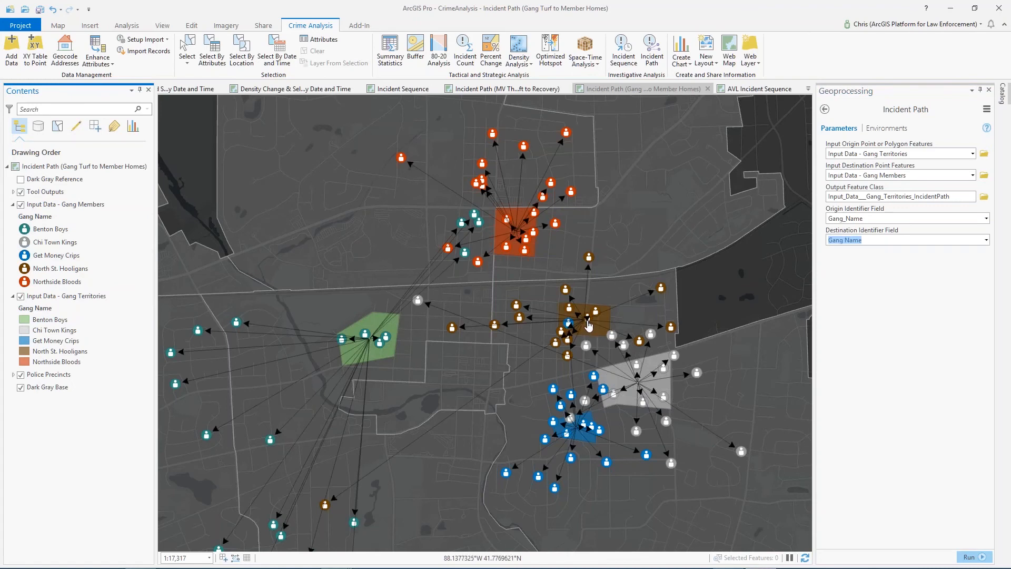
pyautogui.click(703, 313)
pyautogui.moveTo(704, 301)
pyautogui.mouseDown()
pyautogui.moveTo(710, 277)
pyautogui.moveTo(711, 295)
pyautogui.mouseUp()
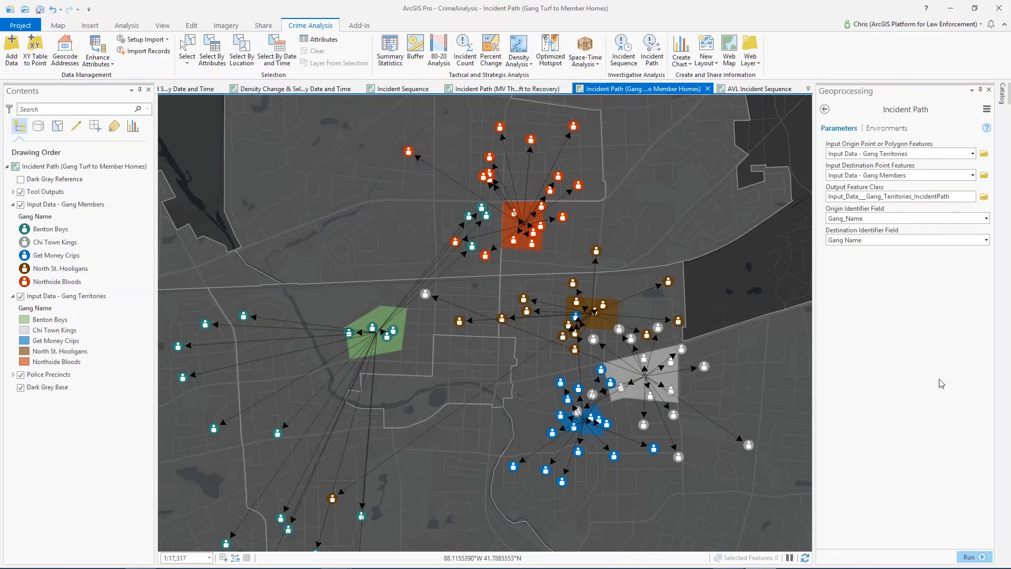
pyautogui.hotkey('alt', 'Tab')
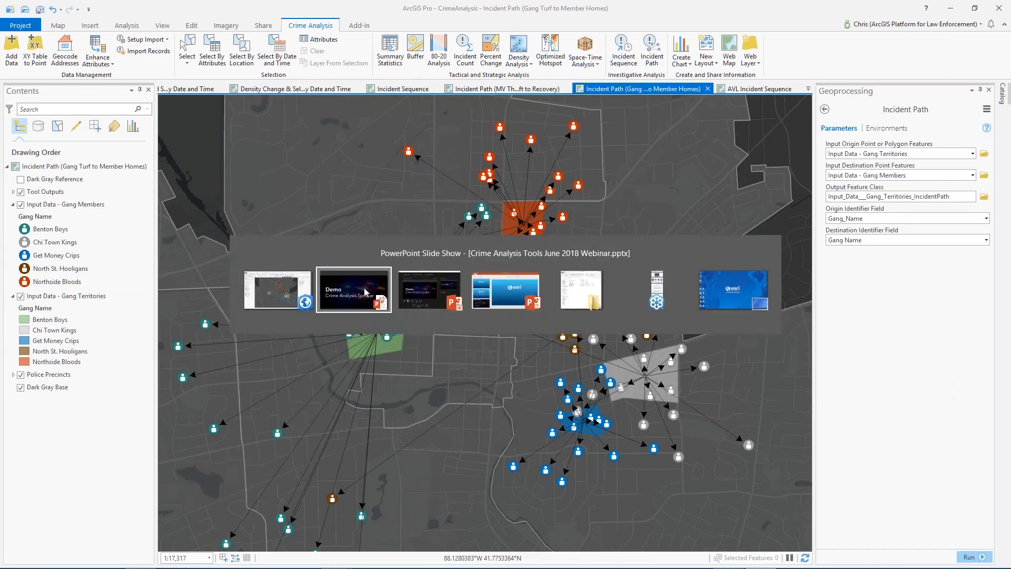